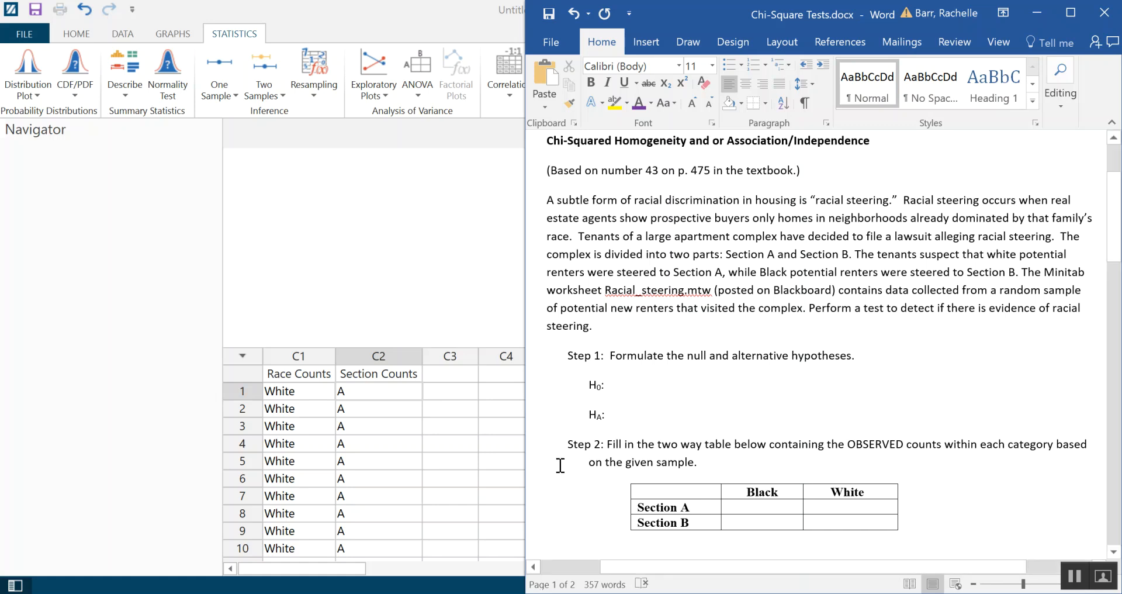
Step: Enter the null hypothesis in the H0 line: "There is no relationship between Race and Section (AKA they are Independent)."
{"action": "type", "text": "There is no"}
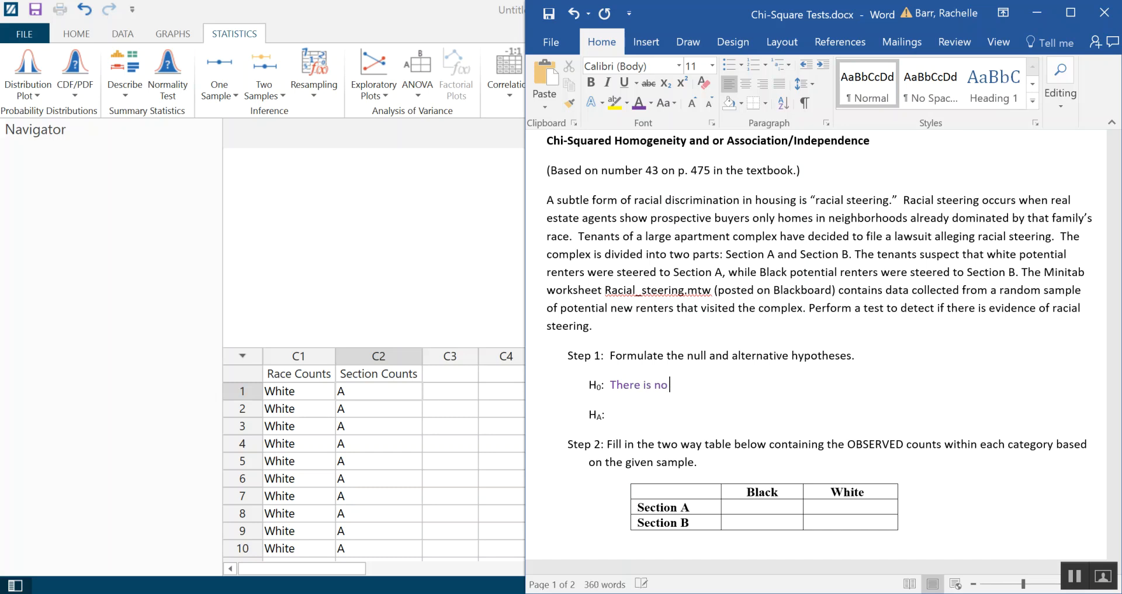
{"action": "type", "text": " relationship bew"}
{"action": "key", "text": "BackSpace"}
{"action": "key", "text": "BackSpace"}
{"action": "type", "text": "etween rea"}
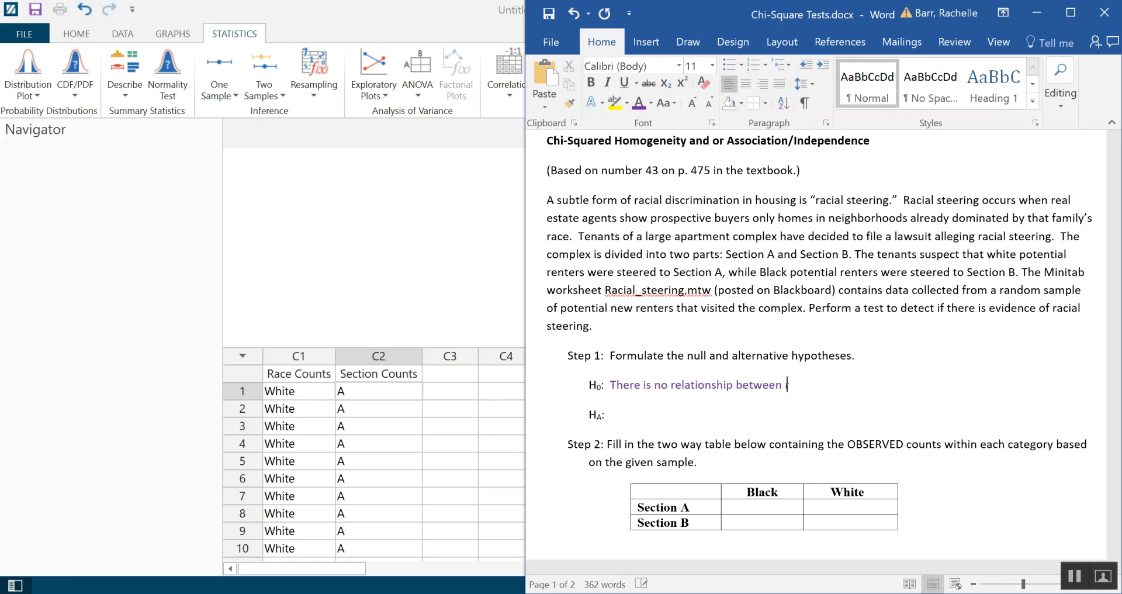
{"action": "key", "text": "BackSpace"}
{"action": "key", "text": "BackSpace"}
{"action": "type", "text": "ace"}
{"action": "key", "text": "BackSpace"}
{"action": "key", "text": "BackSpace"}
{"action": "key", "text": "BackSpace"}
{"action": "key", "text": "BackSpace"}
{"action": "type", "text": "Race and Section (A"}
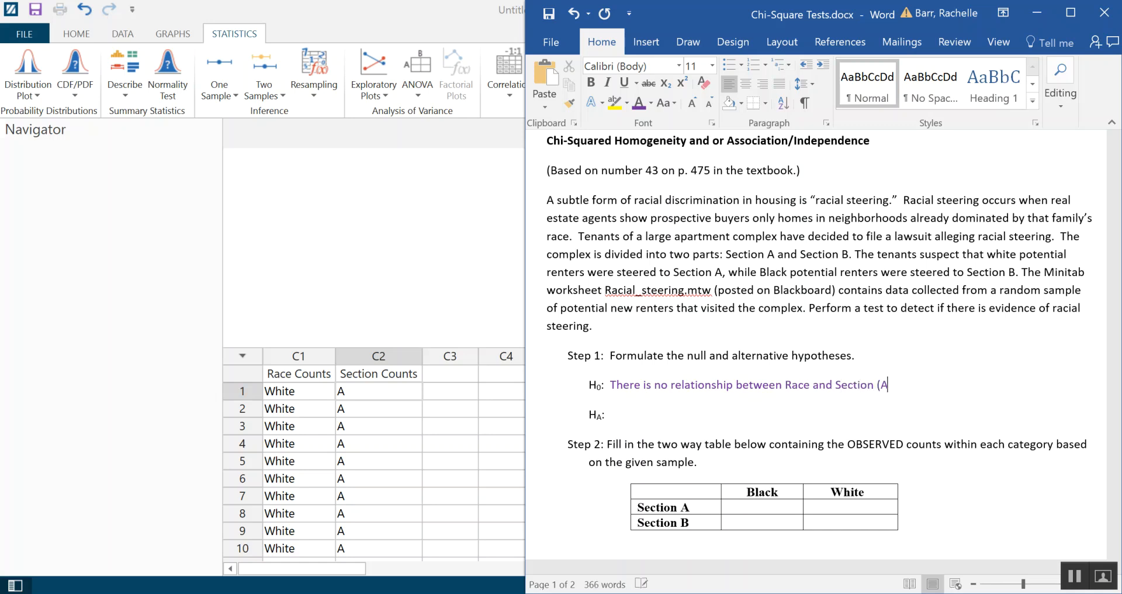
{"action": "type", "text": "KA the "}
{"action": "type", "text": "y er in"}
{"action": "key", "text": "BackSpace"}
{"action": "key", "text": "BackSpace"}
{"action": "key", "text": "BackSpace"}
{"action": "key", "text": "BackSpace"}
{"action": "type", "text": "are inde"}
{"action": "key", "text": "BackSpace"}
{"action": "key", "text": "BackSpace"}
{"action": "key", "text": "BackSpace"}
{"action": "key", "text": "BackSpace"}
{"action": "type", "text": "Independen"}
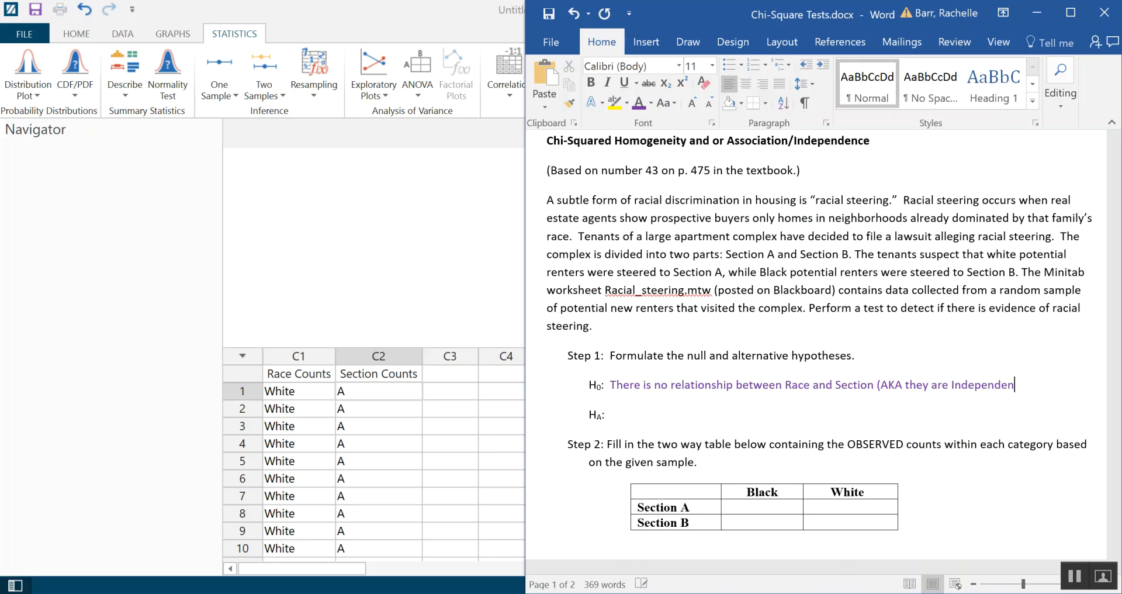
{"action": "type", "text": "t)."}
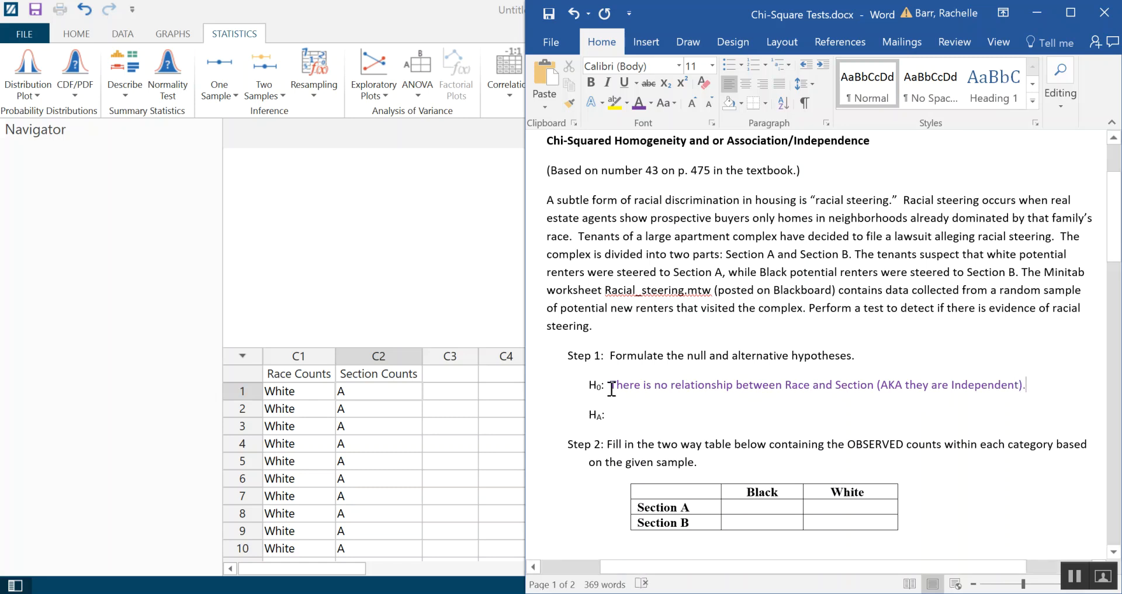
Step: Enlarge the null hypothesis sentence to 12 pt and copy it into the HA line
{"action": "left_click_drag", "start_coordinate": [611, 384], "coordinate": [1026, 385]}
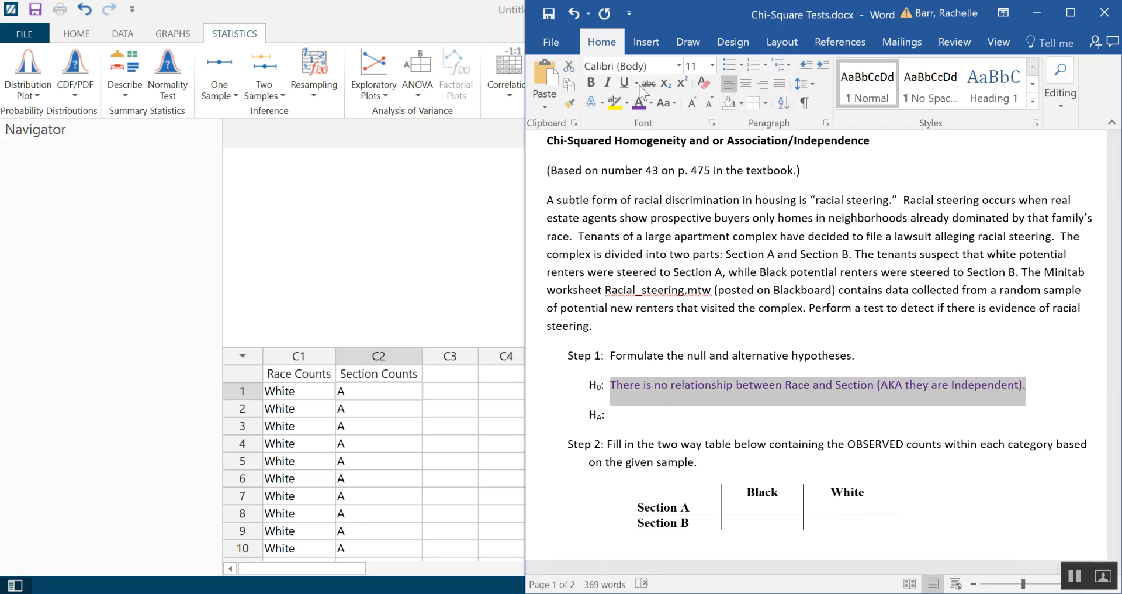
{"action": "left_click", "coordinate": [691, 103]}
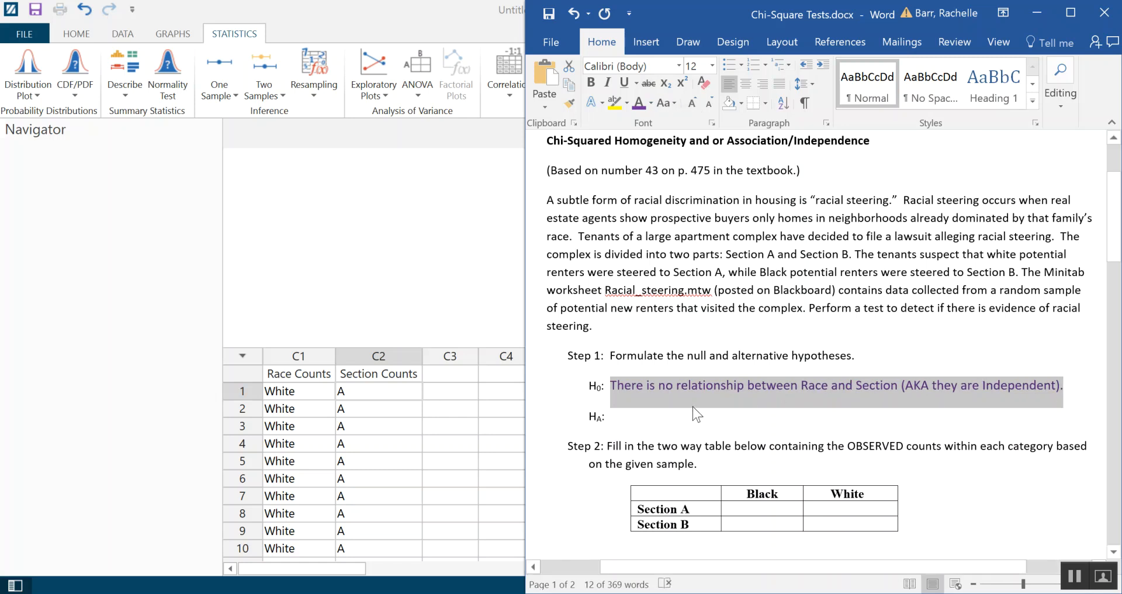
{"action": "key", "text": "ctrl+c"}
{"action": "left_click", "coordinate": [678, 412]}
{"action": "key", "text": "ctrl+v"}
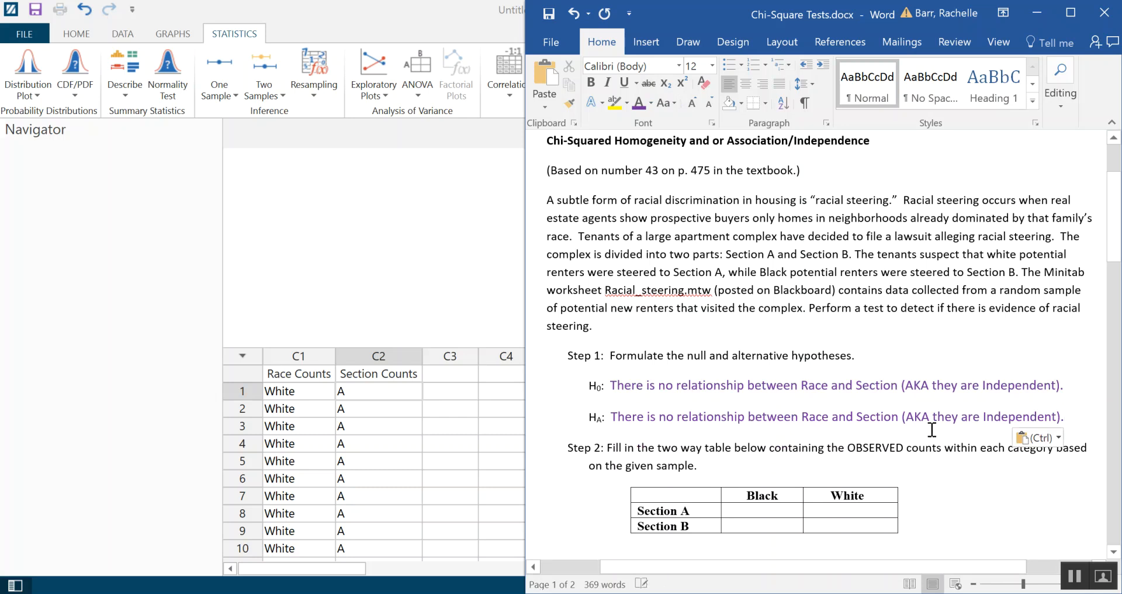
Step: Reword the HA sentence to "There is relationship between Race and Section (AKA they are not Independent)."
{"action": "left_click", "coordinate": [982, 417]}
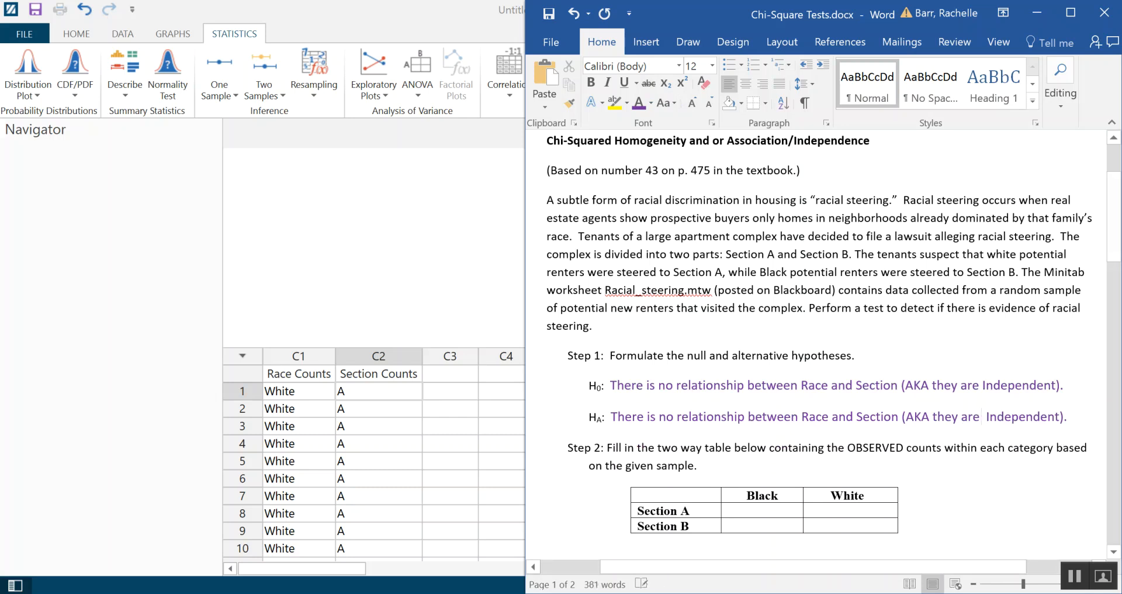
{"action": "type", "text": "not"}
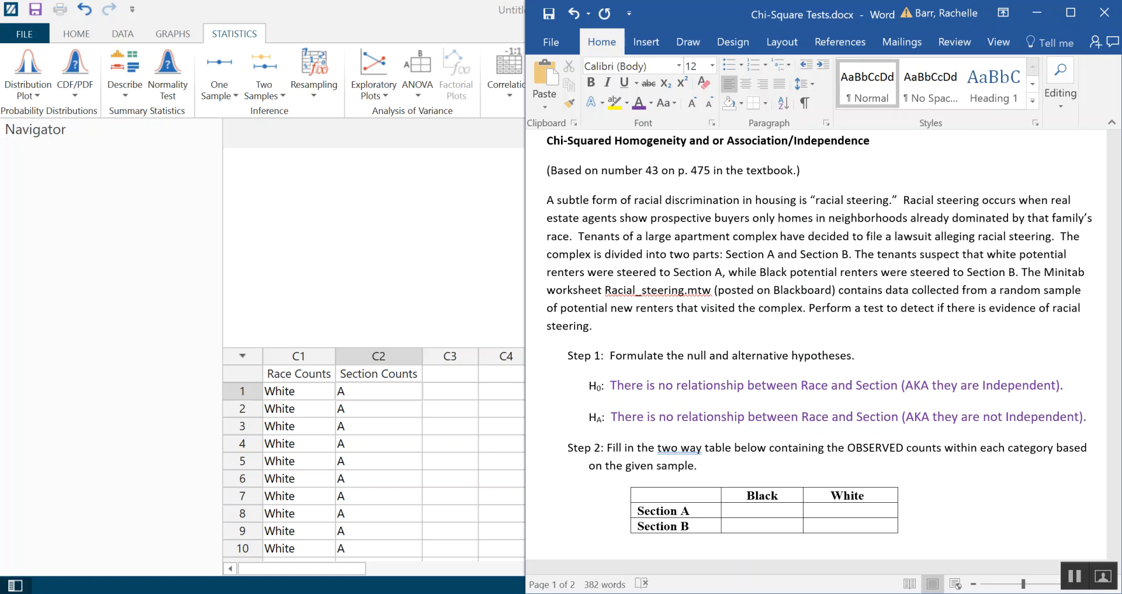
{"action": "left_click", "coordinate": [674, 416]}
{"action": "key", "text": "BackSpace"}
{"action": "key", "text": "BackSpace"}
{"action": "key", "text": "BackSpace"}
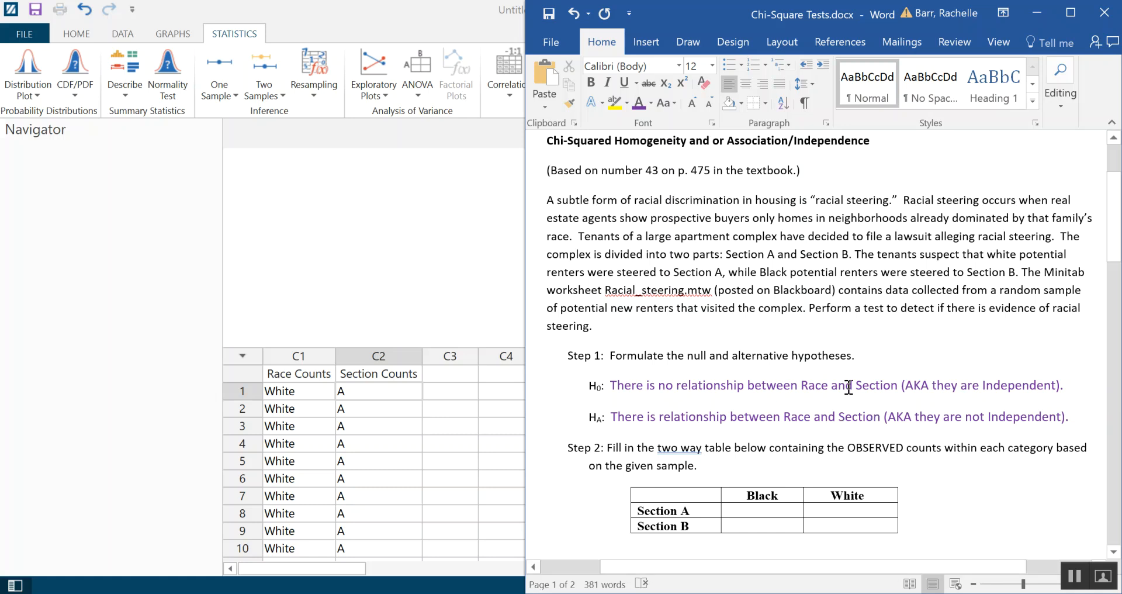
Step: Read through the document's Steps 2 to 6 to see which tables and chi-square results are required
{"action": "scroll", "coordinate": [842, 426], "scroll_direction": "down", "scroll_amount": 4}
{"action": "left_click", "coordinate": [682, 239]}
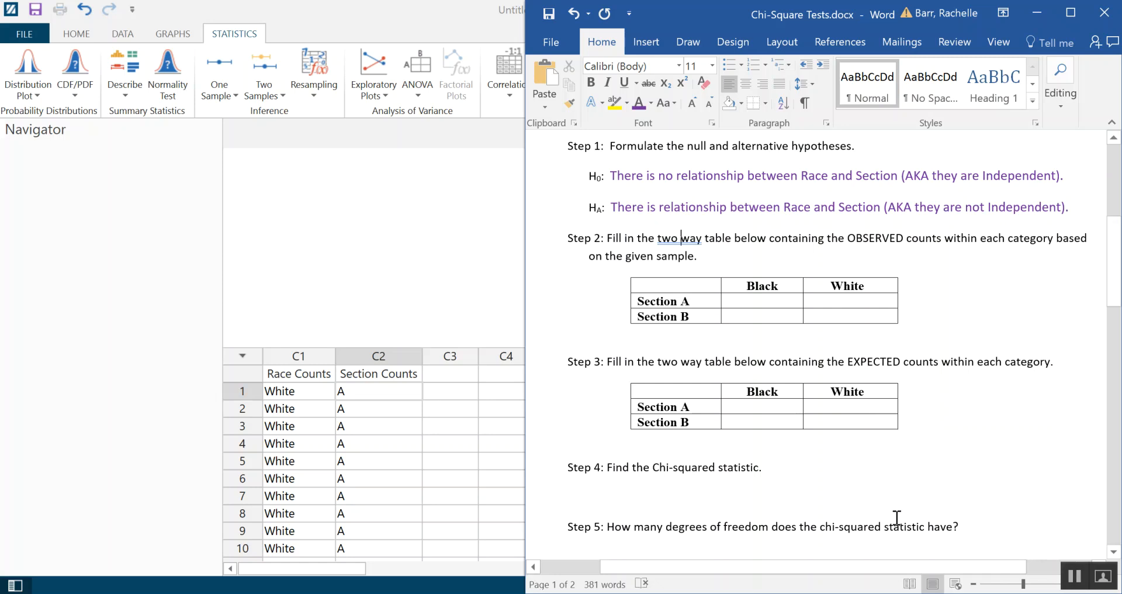
{"action": "scroll", "coordinate": [821, 473], "scroll_direction": "down", "scroll_amount": 1}
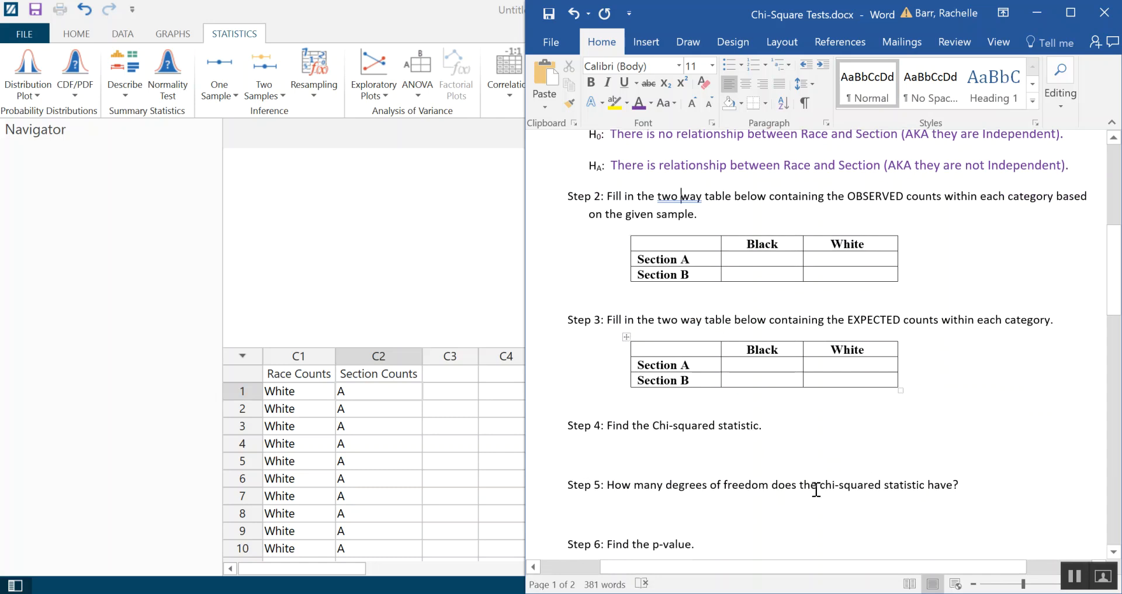
{"action": "scroll", "coordinate": [819, 490], "scroll_direction": "up", "scroll_amount": 1}
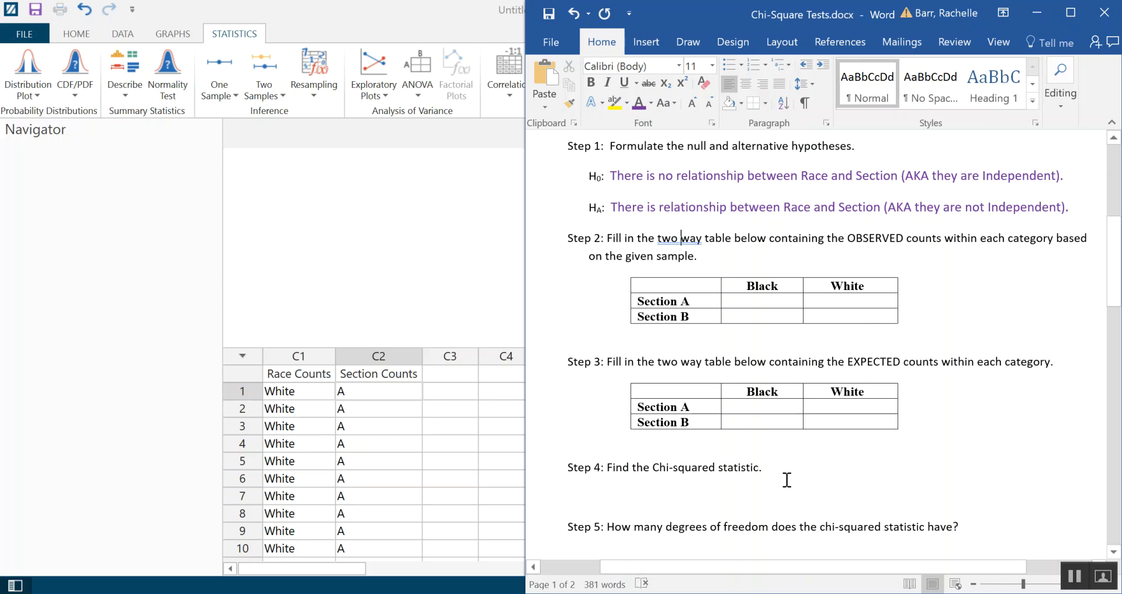
{"action": "scroll", "coordinate": [789, 482], "scroll_direction": "down", "scroll_amount": 2}
{"action": "scroll", "coordinate": [796, 508], "scroll_direction": "up", "scroll_amount": 3}
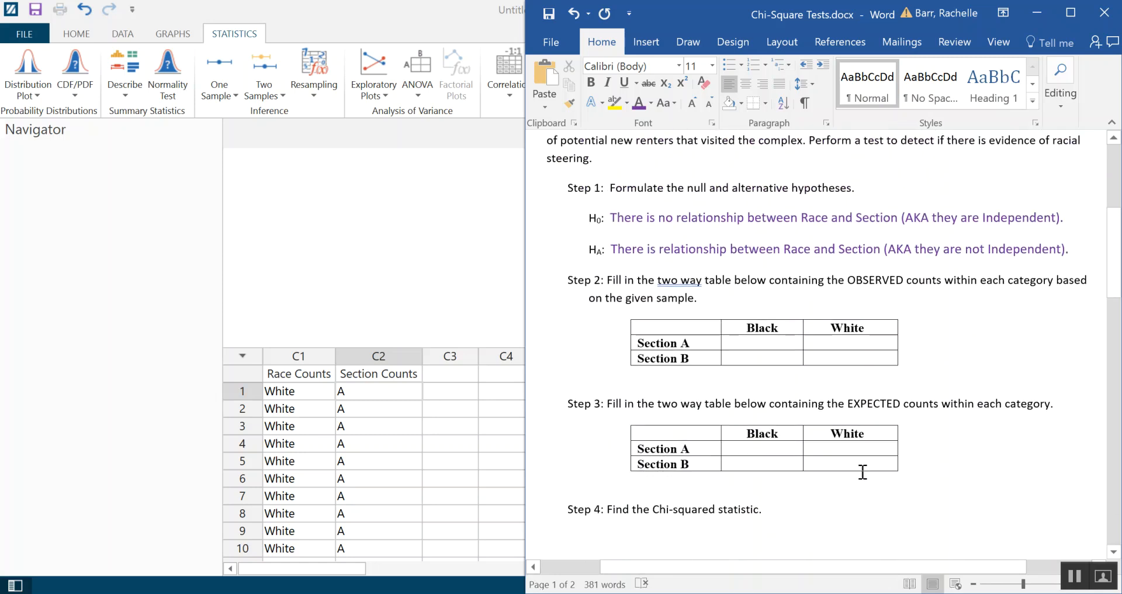
{"action": "scroll", "coordinate": [860, 469], "scroll_direction": "down", "scroll_amount": 1}
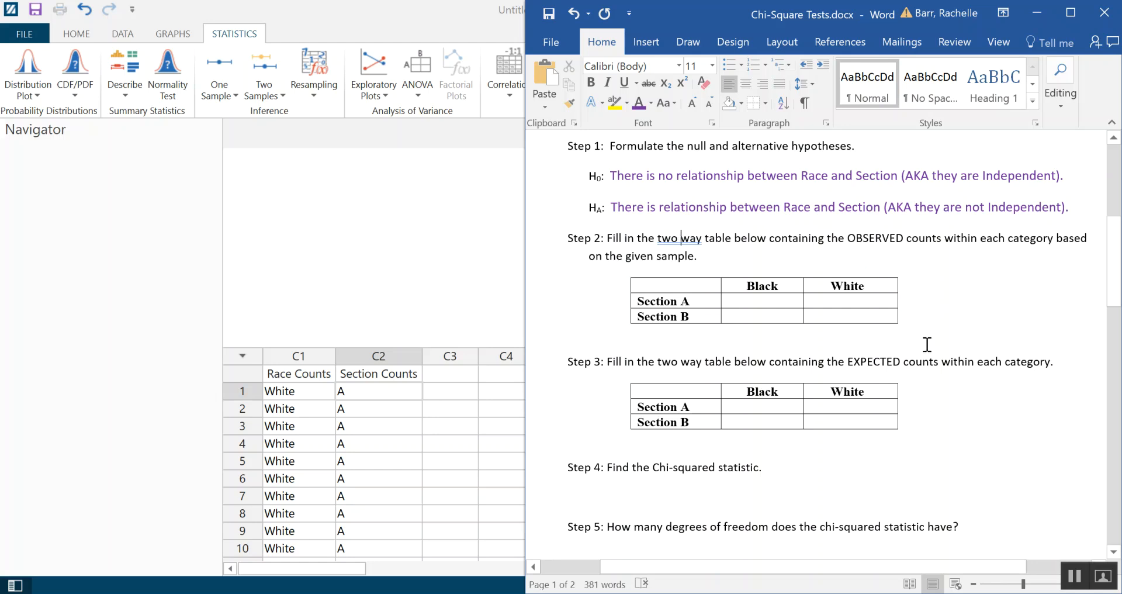
Step: Switch to Minitab Express and set up Cross Tabulation and Chi-Square with Section Counts as rows and Race Counts as columns
{"action": "left_click", "coordinate": [402, 226]}
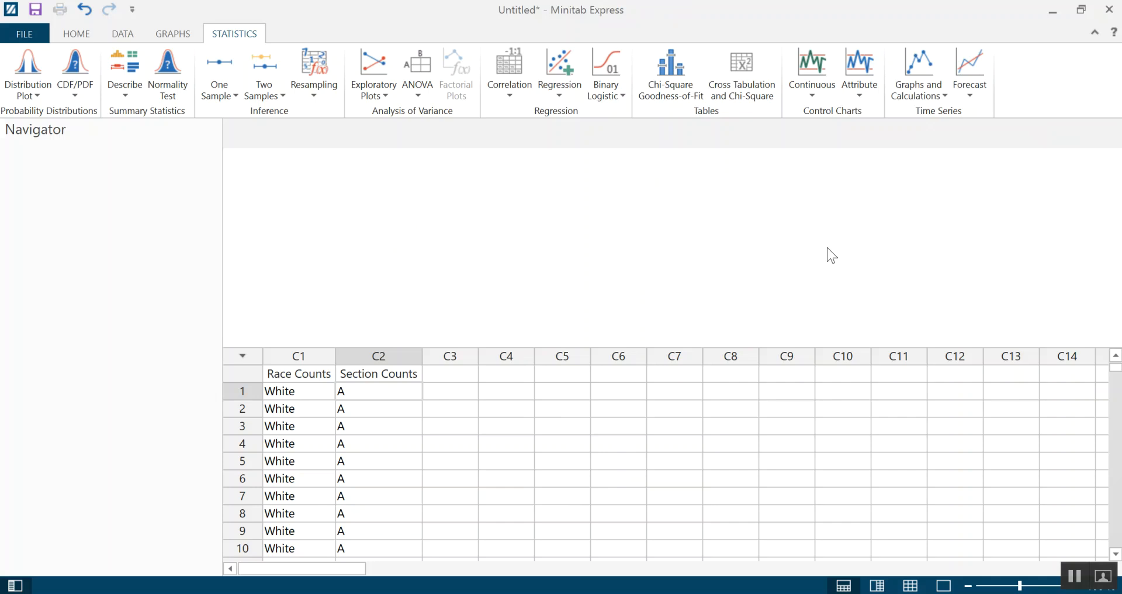
{"action": "left_click", "coordinate": [1081, 10]}
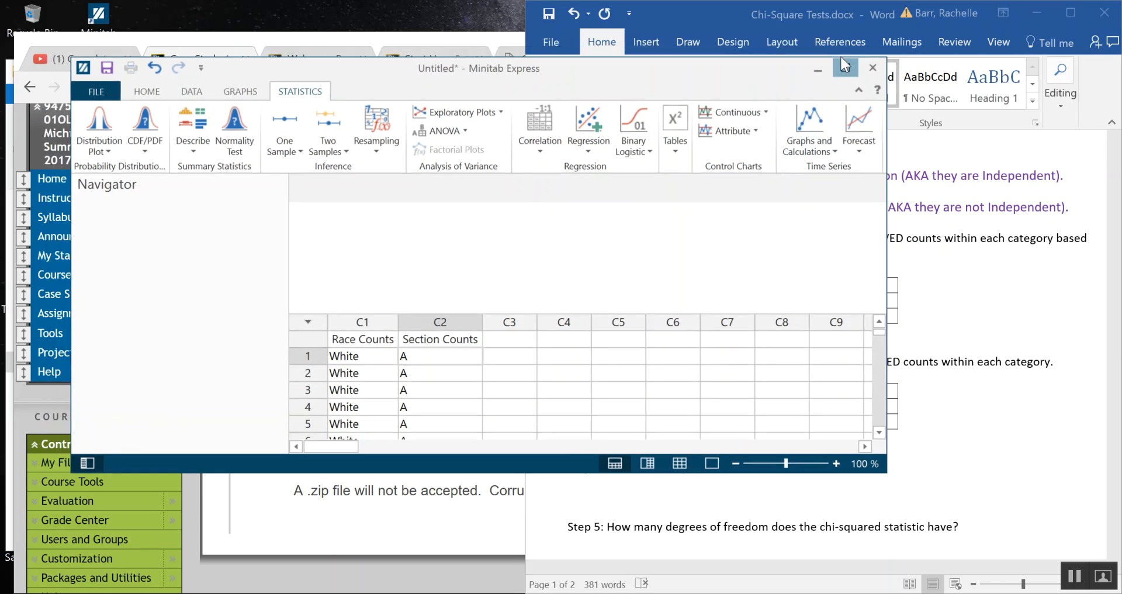
{"action": "left_click", "coordinate": [841, 55]}
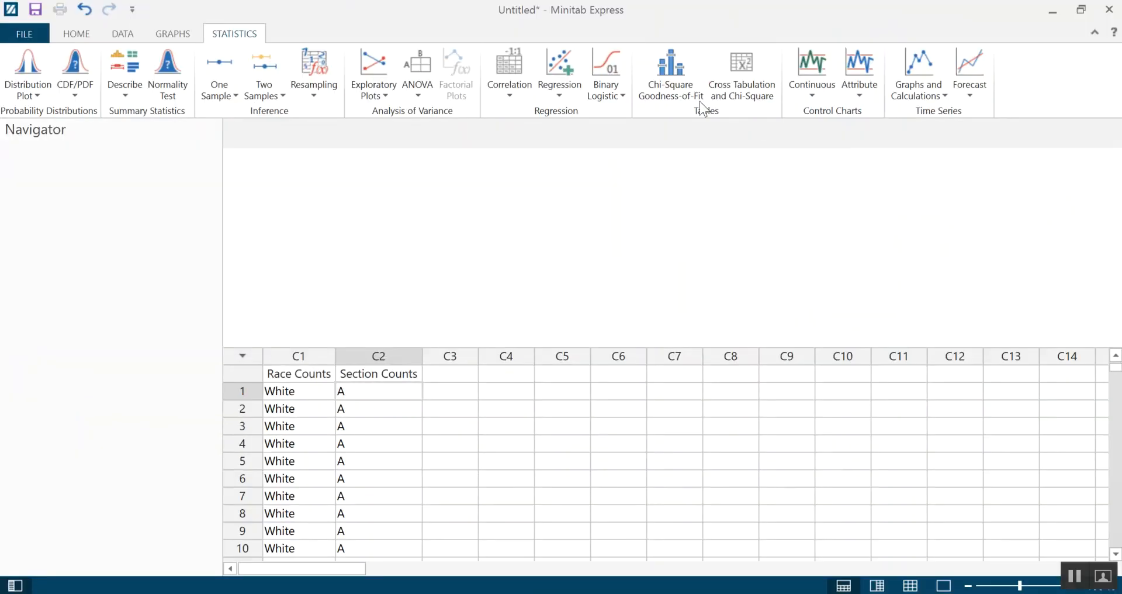
{"action": "left_click", "coordinate": [748, 91]}
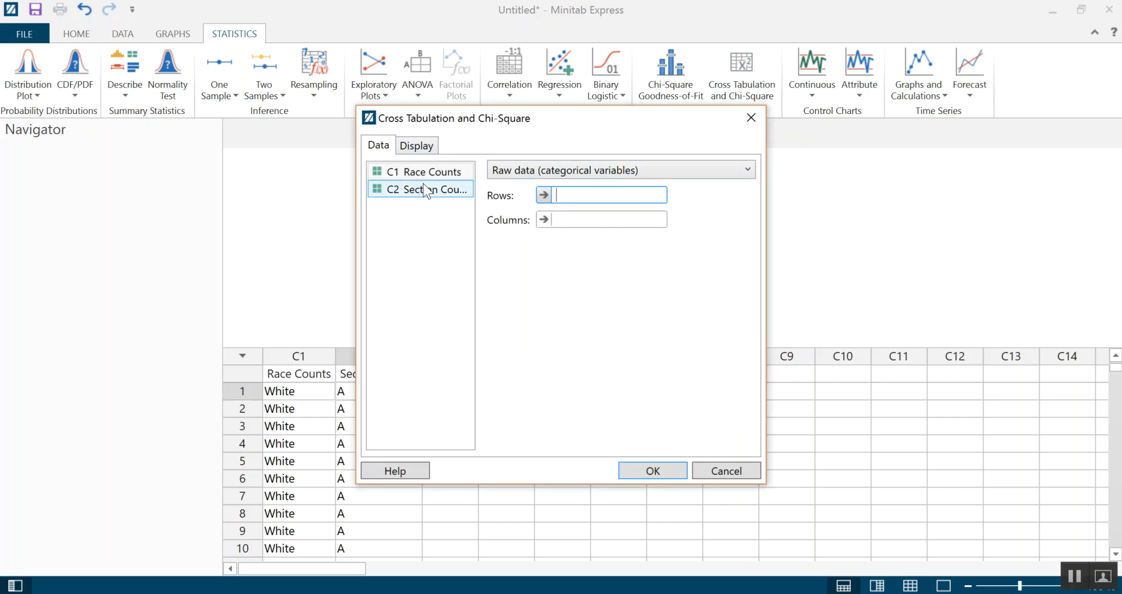
{"action": "key", "text": "alt+Tab"}
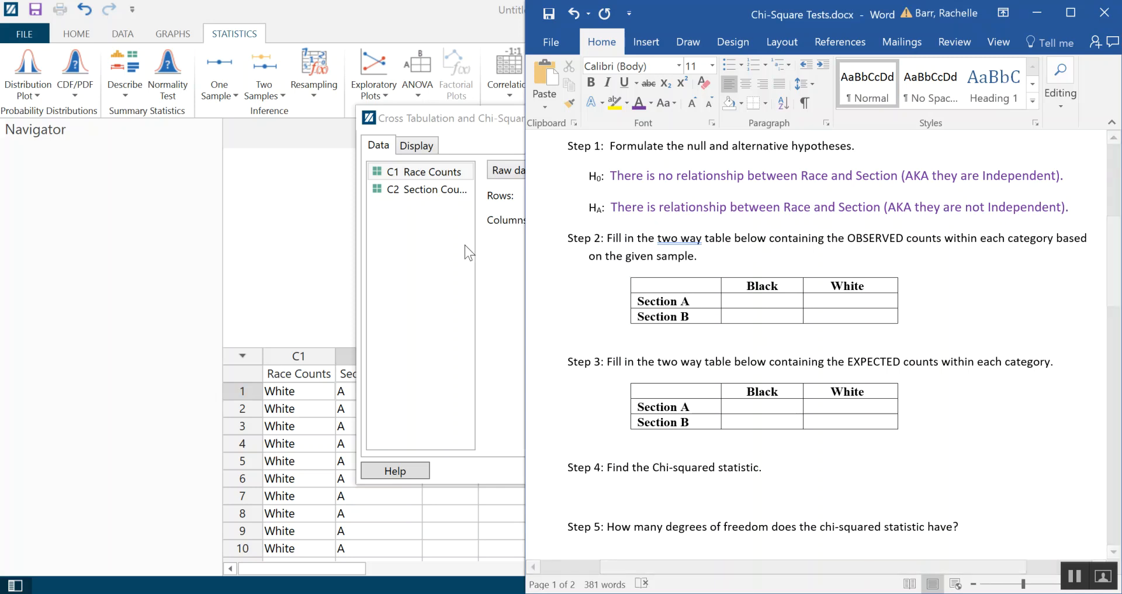
{"action": "left_click", "coordinate": [493, 271]}
{"action": "double_click", "coordinate": [424, 193]}
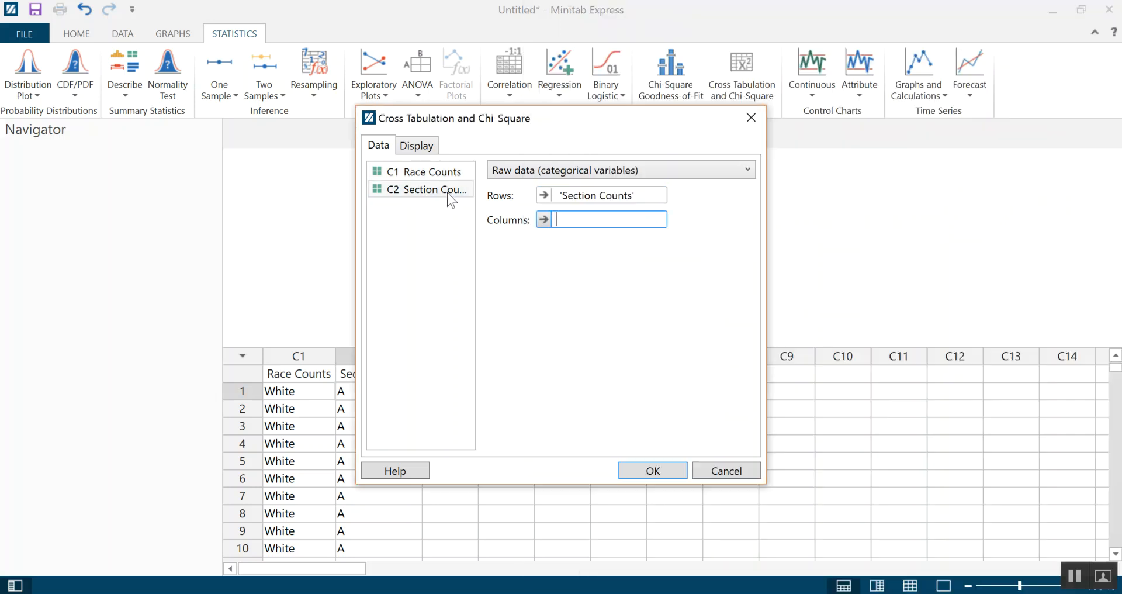
{"action": "double_click", "coordinate": [424, 172]}
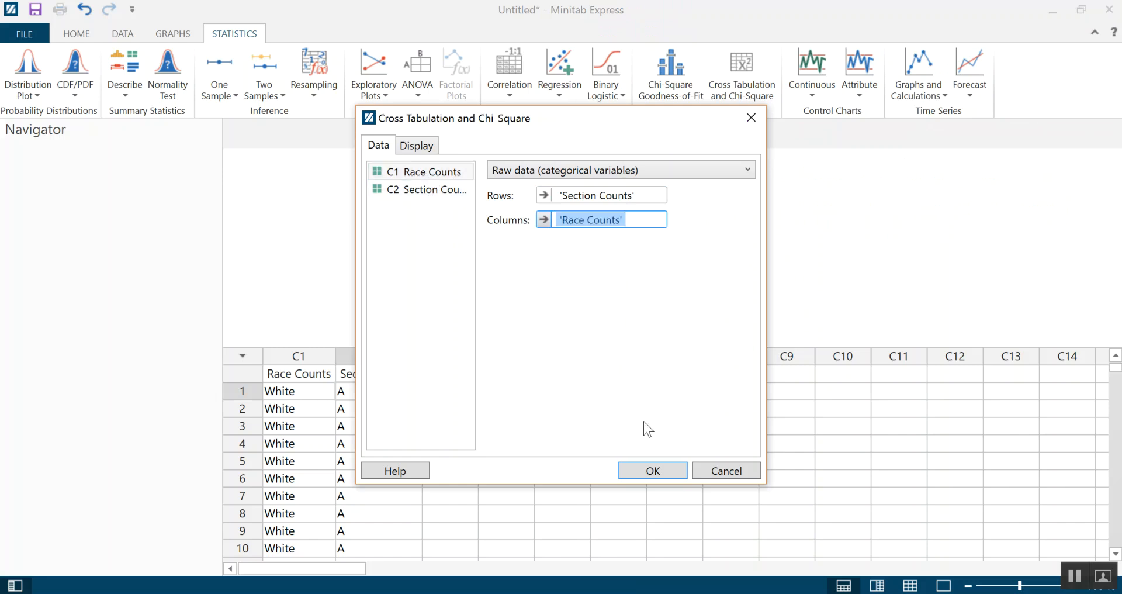
{"action": "left_click", "coordinate": [748, 171]}
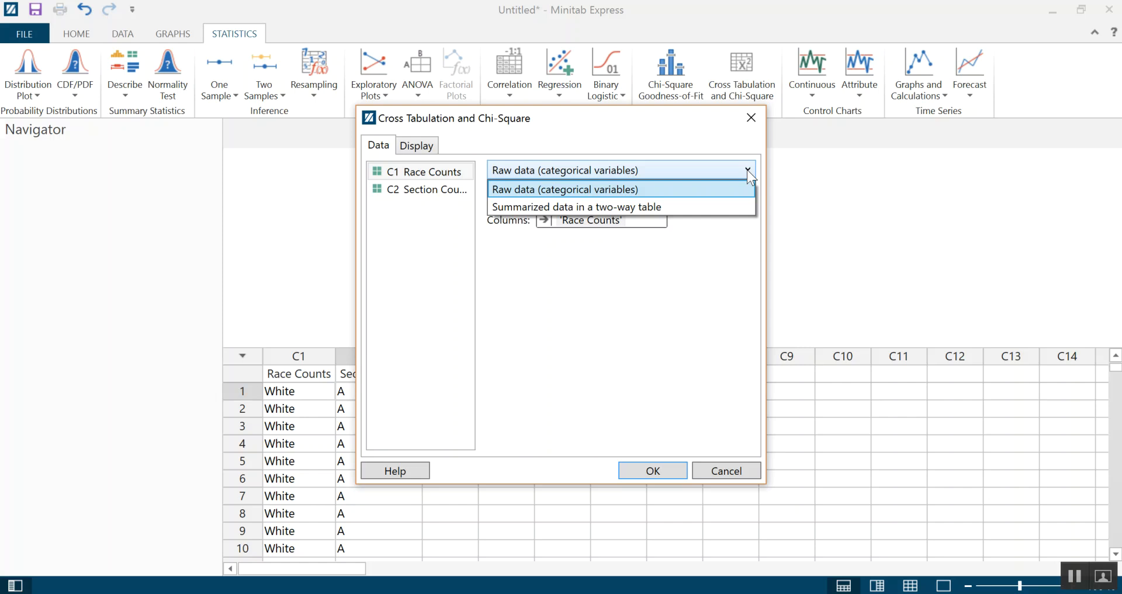
{"action": "left_click", "coordinate": [747, 170]}
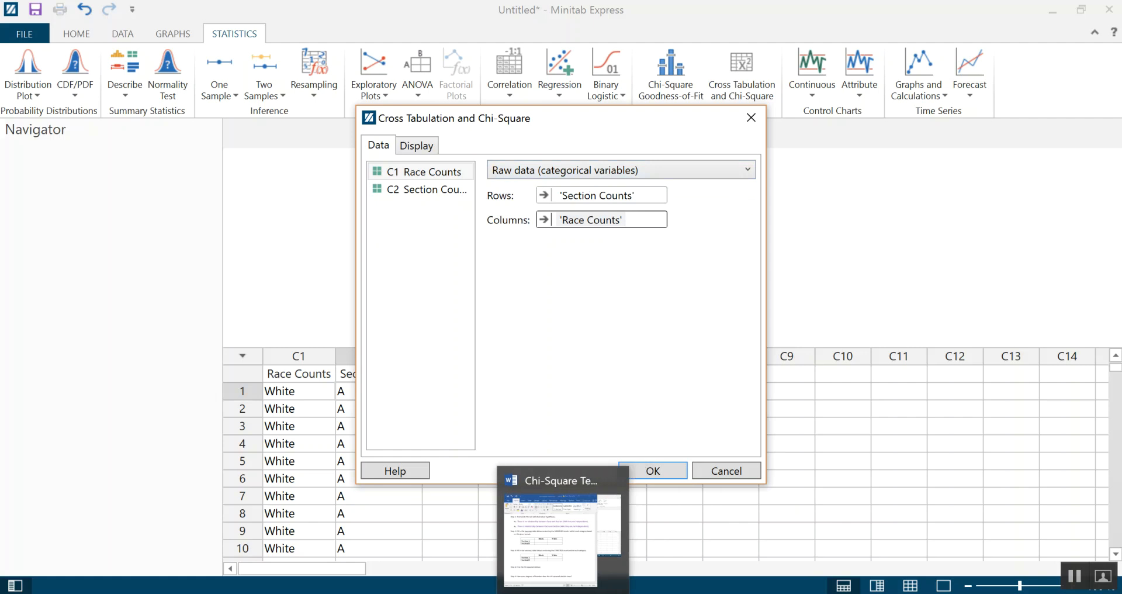
{"action": "left_click", "coordinate": [548, 529]}
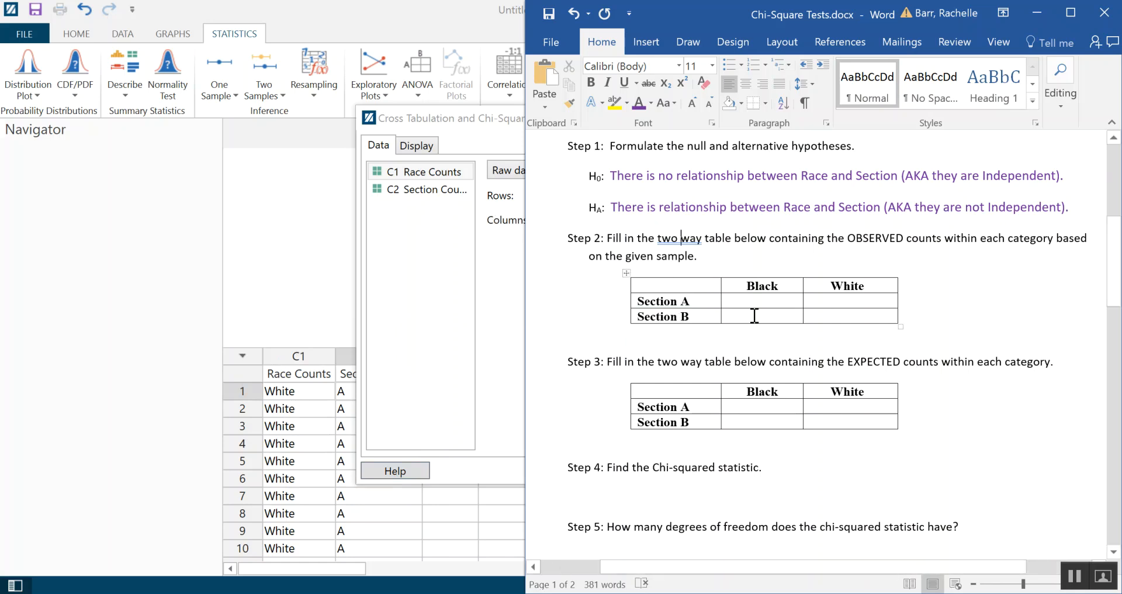
{"action": "left_click", "coordinate": [496, 276]}
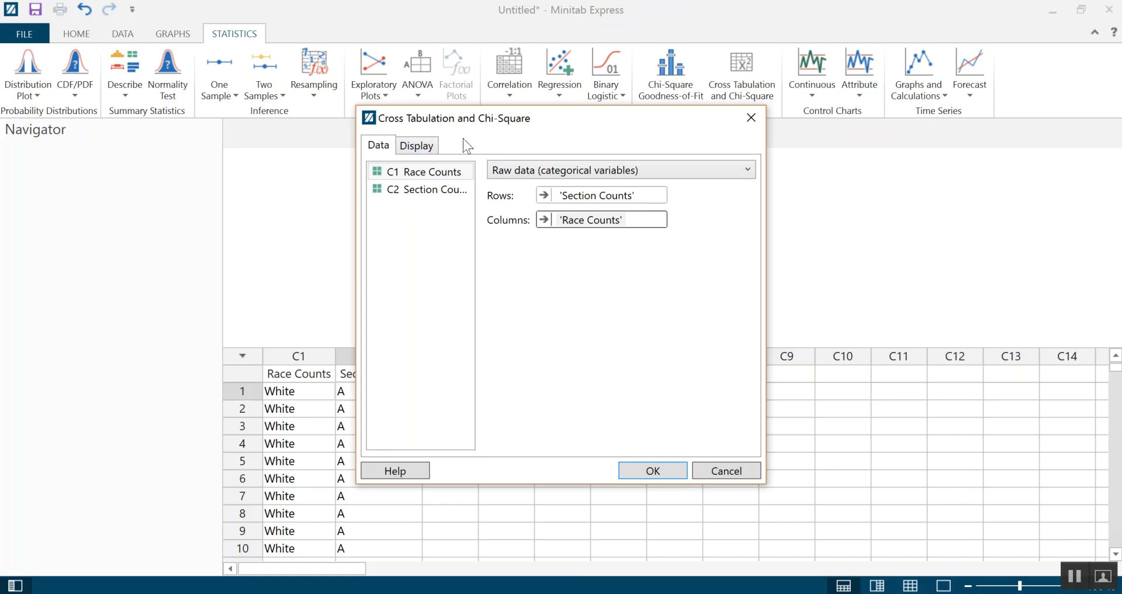
Step: Include expected cell counts and the chi-square test for association in the cross tabulation, and run the analysis
{"action": "left_click", "coordinate": [424, 151]}
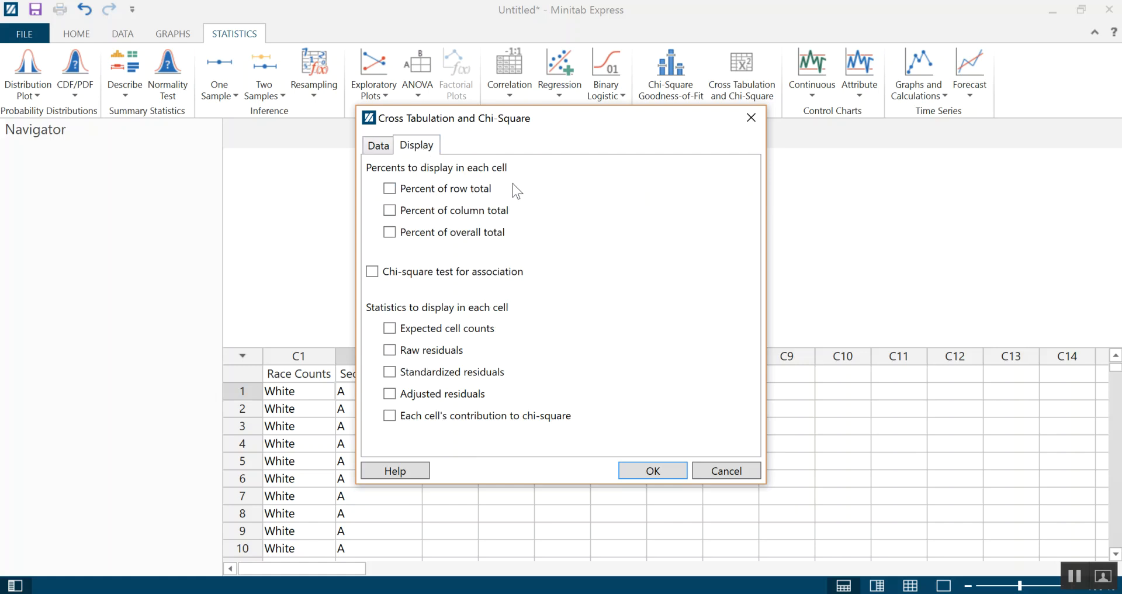
{"action": "left_click", "coordinate": [389, 331]}
{"action": "left_click", "coordinate": [371, 271]}
{"action": "left_click", "coordinate": [671, 473]}
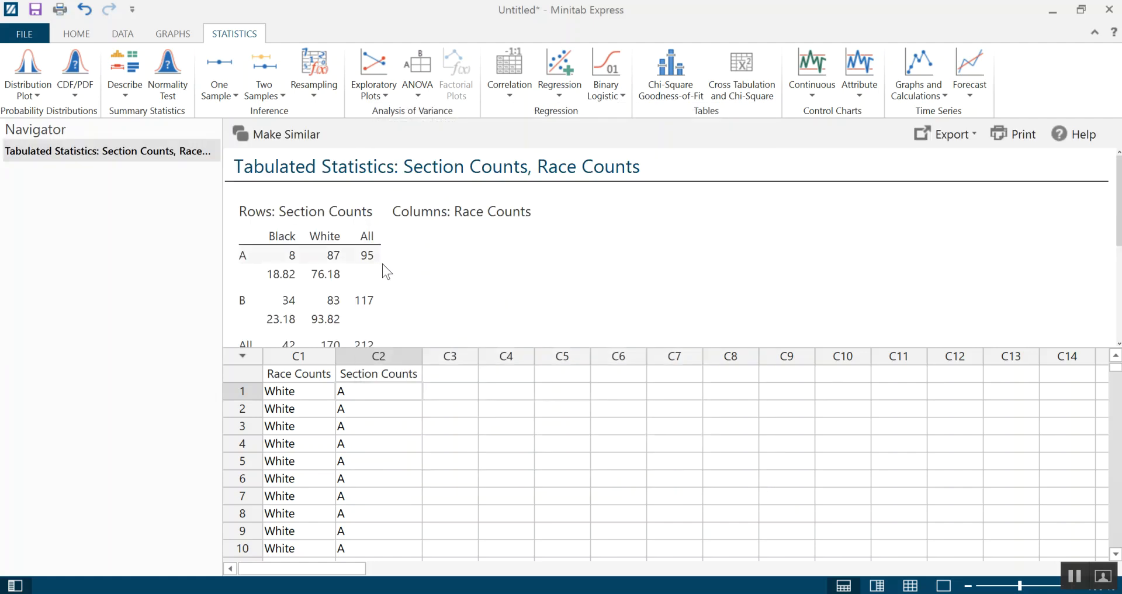
Step: Examine the observed and expected counts in the tabulated statistics of Section Counts by Race Counts
{"action": "left_click", "coordinate": [443, 257]}
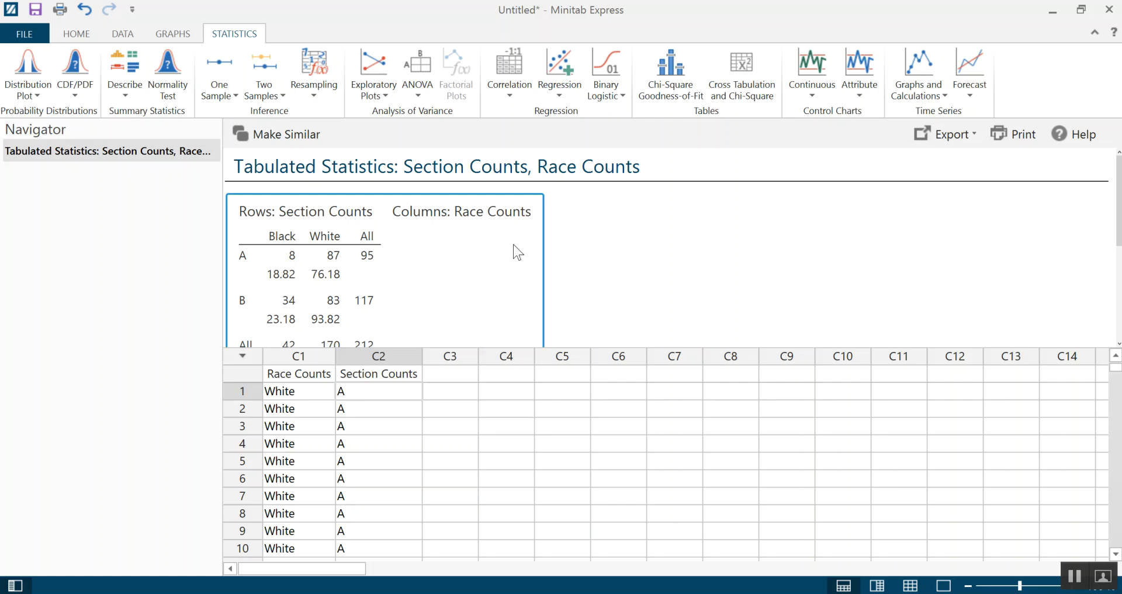
{"action": "scroll", "coordinate": [516, 253], "scroll_direction": "down", "scroll_amount": 1}
{"action": "scroll", "coordinate": [682, 301], "scroll_direction": "down", "scroll_amount": 1}
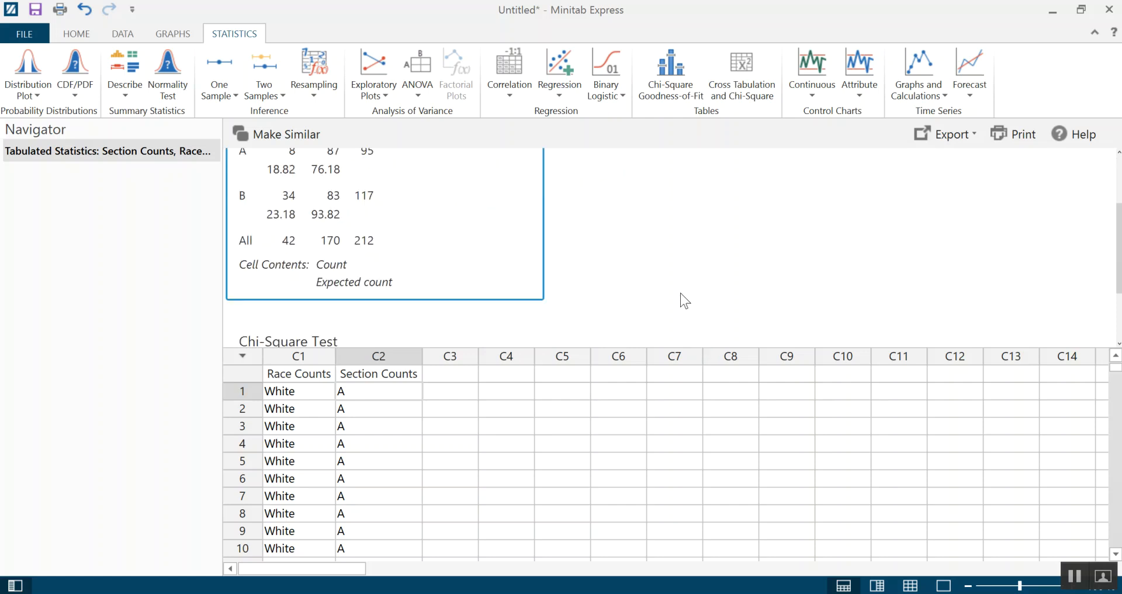
{"action": "scroll", "coordinate": [682, 301], "scroll_direction": "up", "scroll_amount": 1}
{"action": "scroll", "coordinate": [613, 295], "scroll_direction": "down", "scroll_amount": 1}
{"action": "scroll", "coordinate": [319, 267], "scroll_direction": "up", "scroll_amount": 1}
{"action": "scroll", "coordinate": [316, 267], "scroll_direction": "up", "scroll_amount": 1}
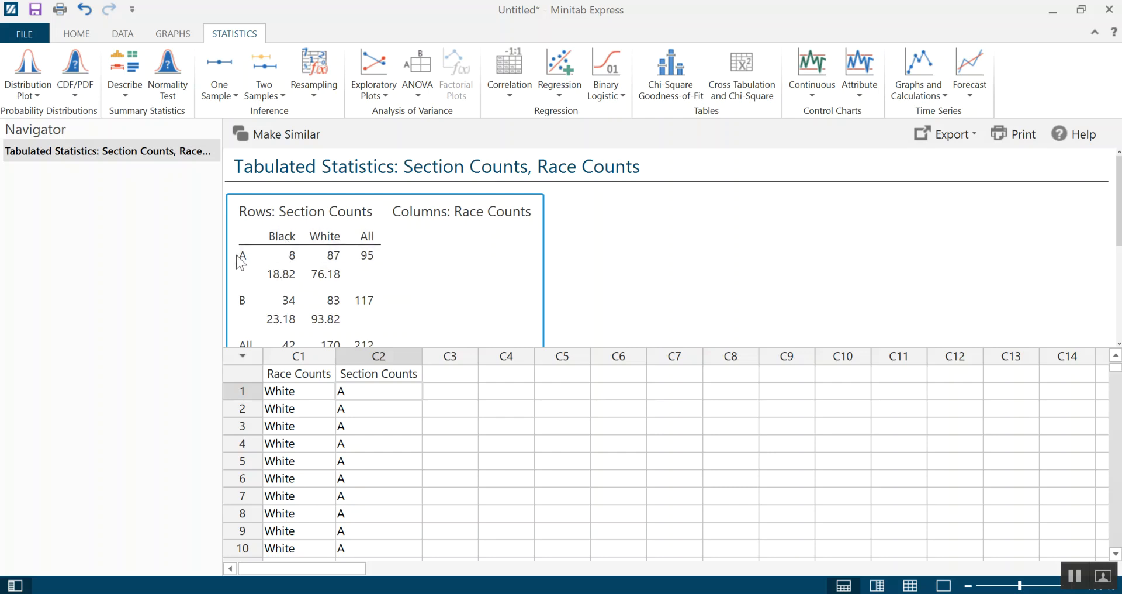
{"action": "scroll", "coordinate": [326, 274], "scroll_direction": "down", "scroll_amount": 1}
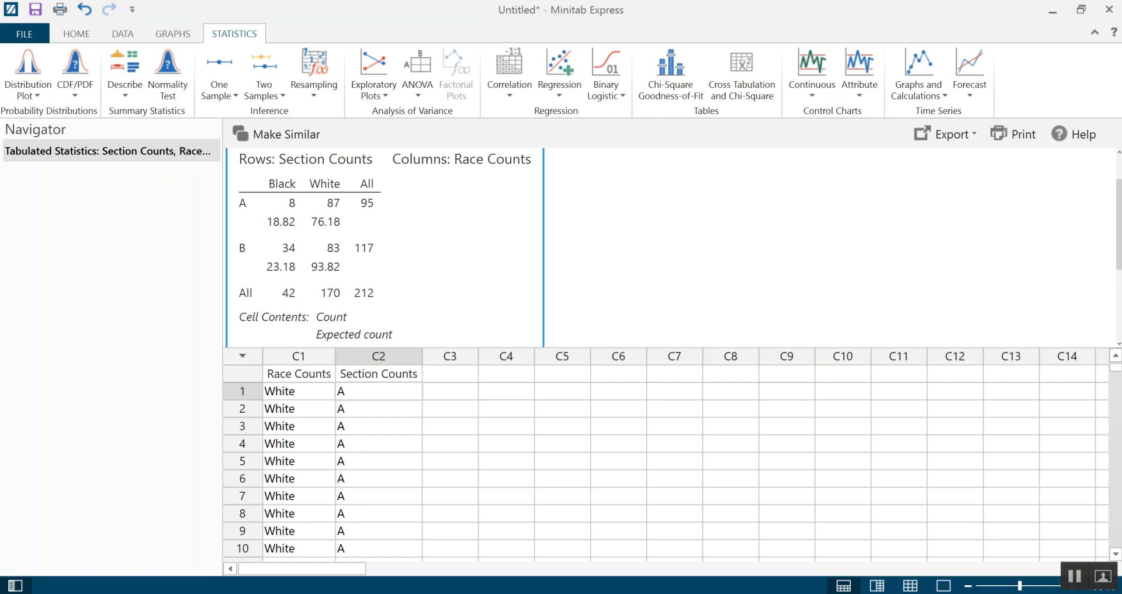
Step: Fill the observed counts table in the Word document with Section A 8 and 87, Section B 34 and 83
{"action": "key", "text": "alt+Tab"}
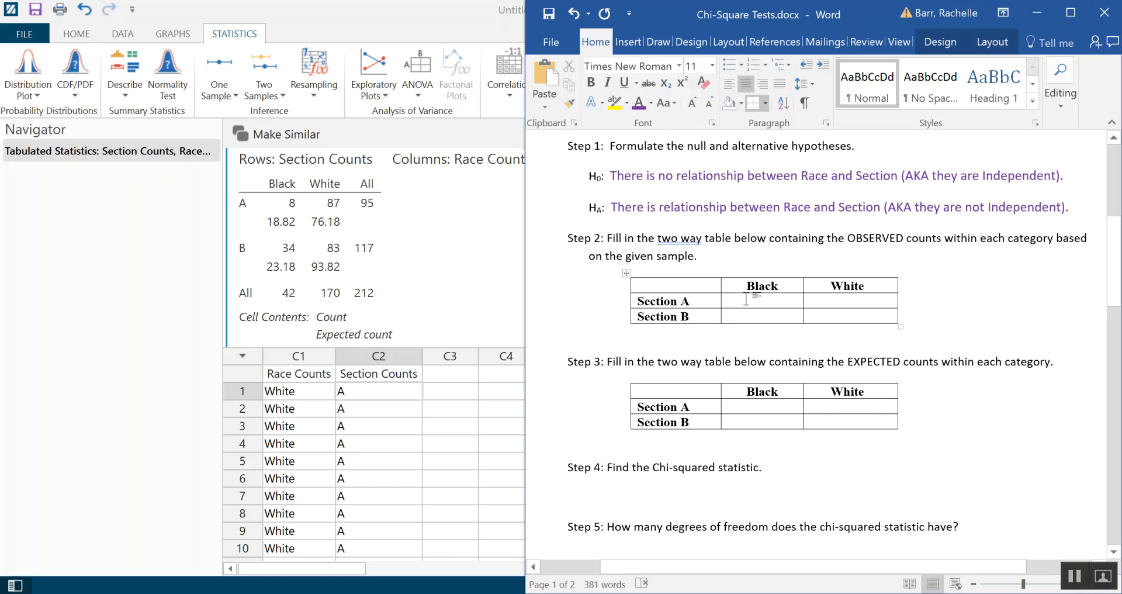
{"action": "type", "text": "8"}
{"action": "left_click", "coordinate": [845, 304]}
{"action": "type", "text": "87"}
{"action": "type", "text": "34"}
{"action": "left_click", "coordinate": [841, 313]}
{"action": "type", "text": "83"}
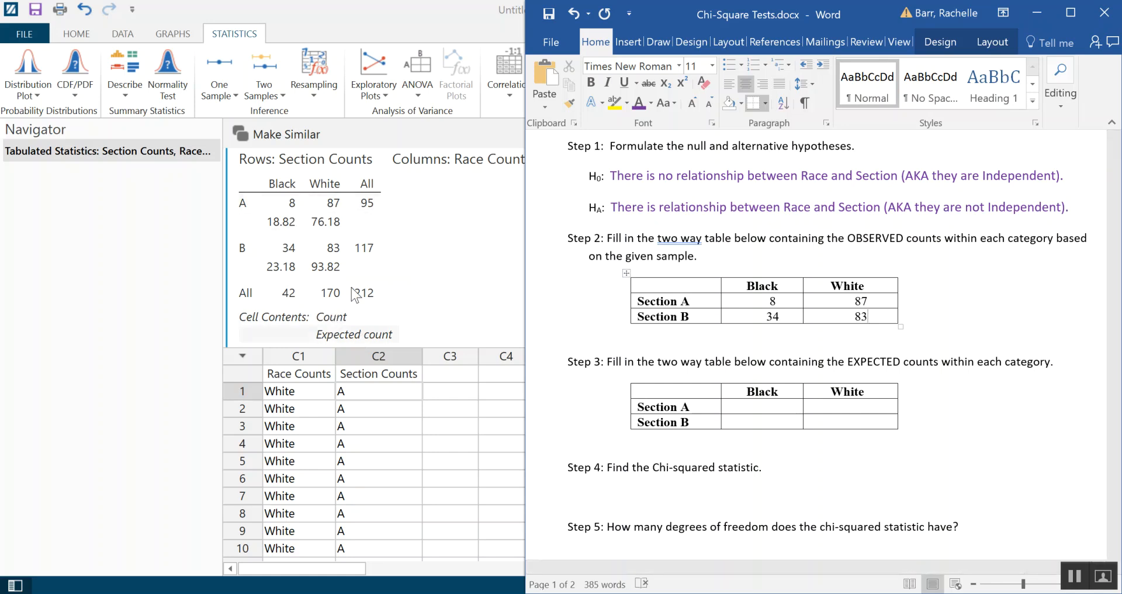
Step: Fill the expected counts table in Step 3 with Section A 18.82 and 76.18, Section B 23.18 and 93.82
{"action": "left_click", "coordinate": [753, 408]}
{"action": "type", "text": "18.82 "}
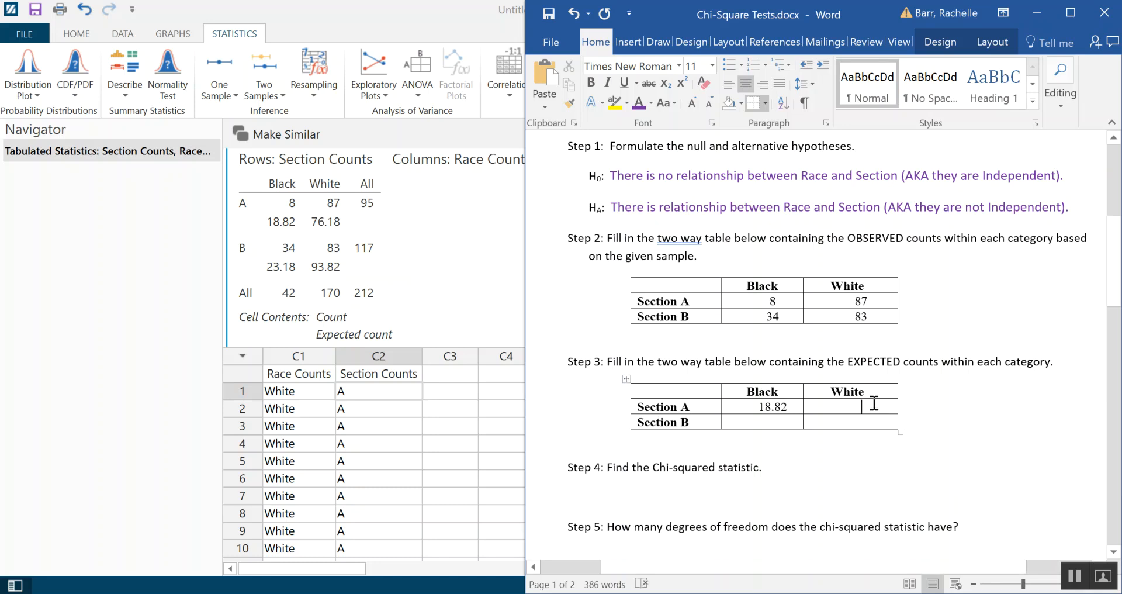
{"action": "type", "text": "7"}
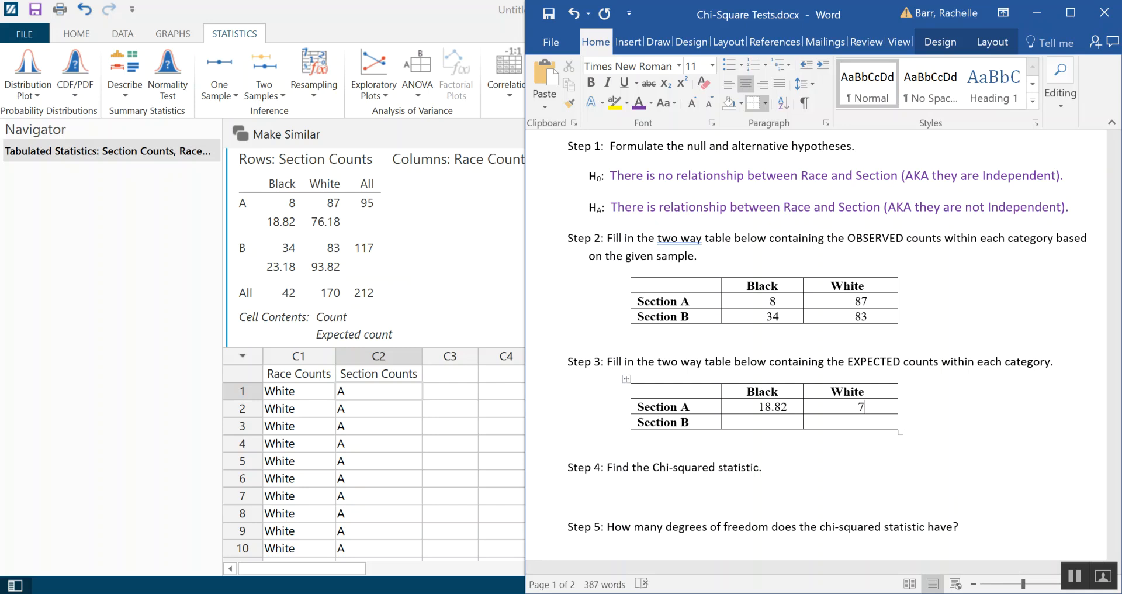
{"action": "type", "text": "6.18"}
{"action": "left_click", "coordinate": [794, 428]}
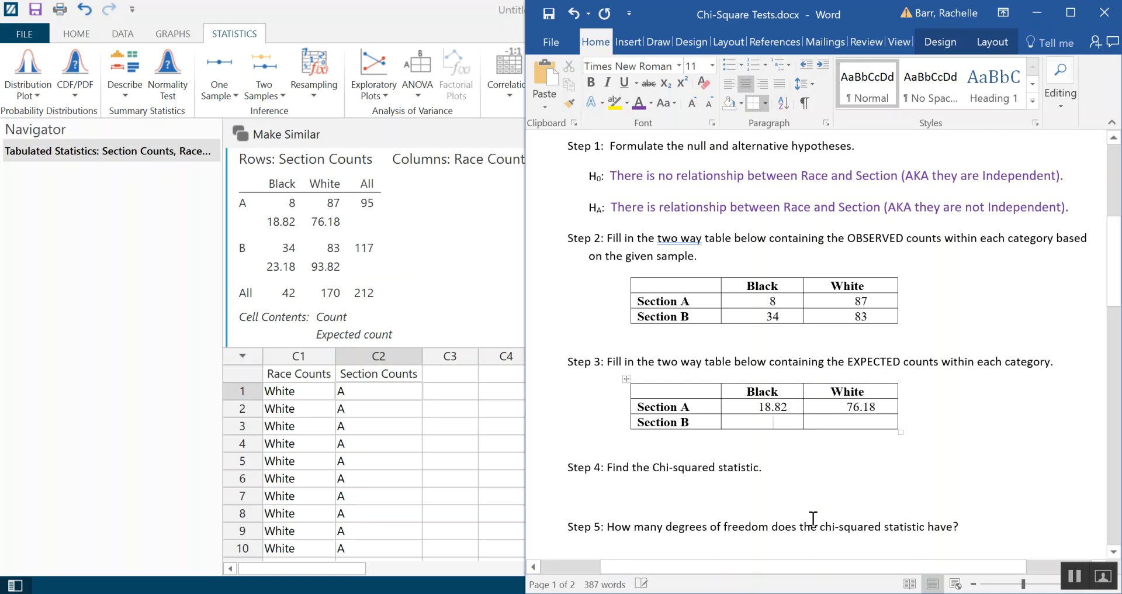
{"action": "type", "text": "23"}
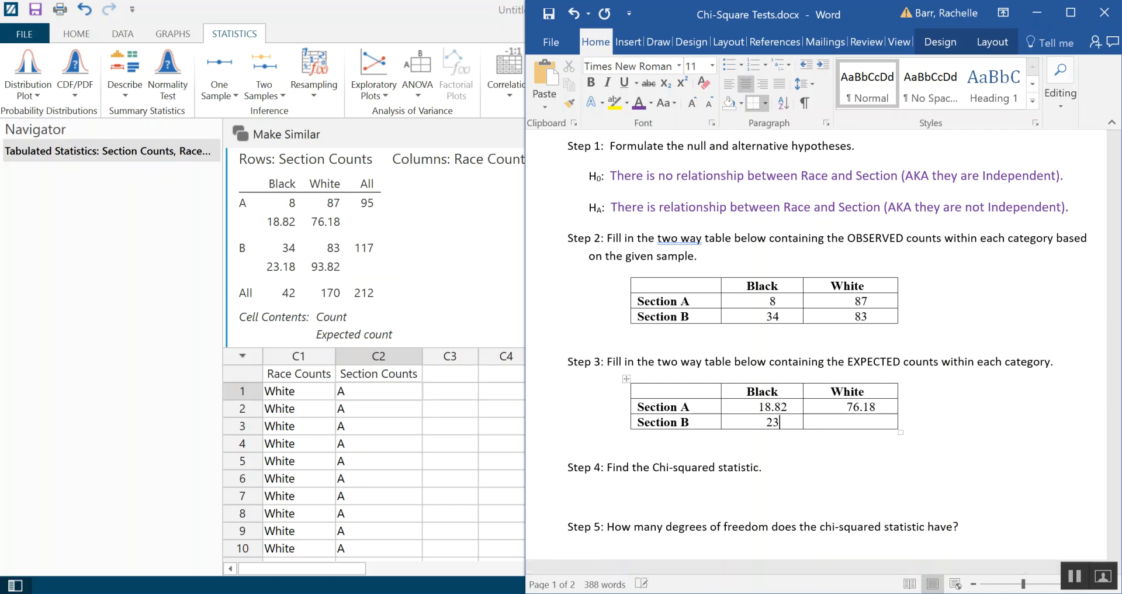
{"action": "type", "text": ".18"}
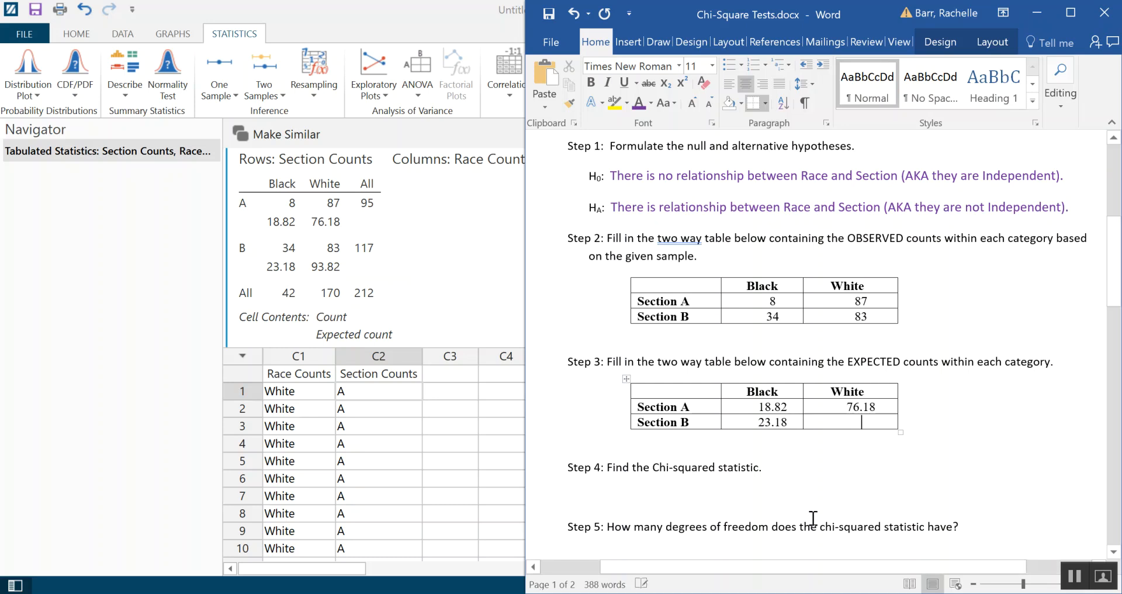
{"action": "type", "text": "9"}
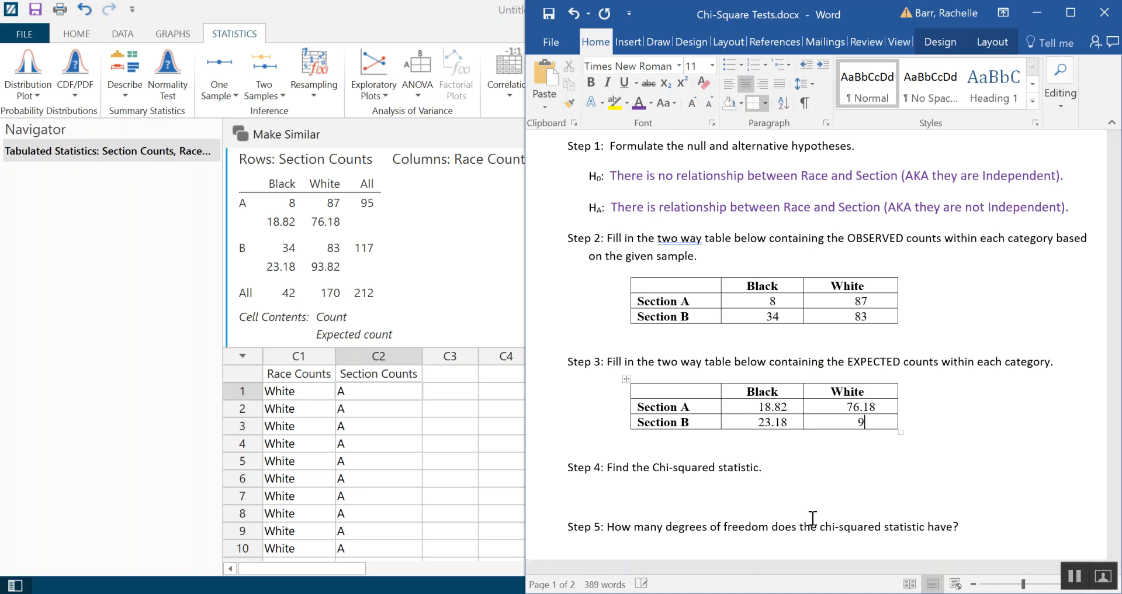
{"action": "type", "text": "3."}
{"action": "type", "text": "2"}
Step: Switch to Minitab Express, bring the Chi-Square Test results into view, and return to the Word document
{"action": "left_click", "coordinate": [447, 271]}
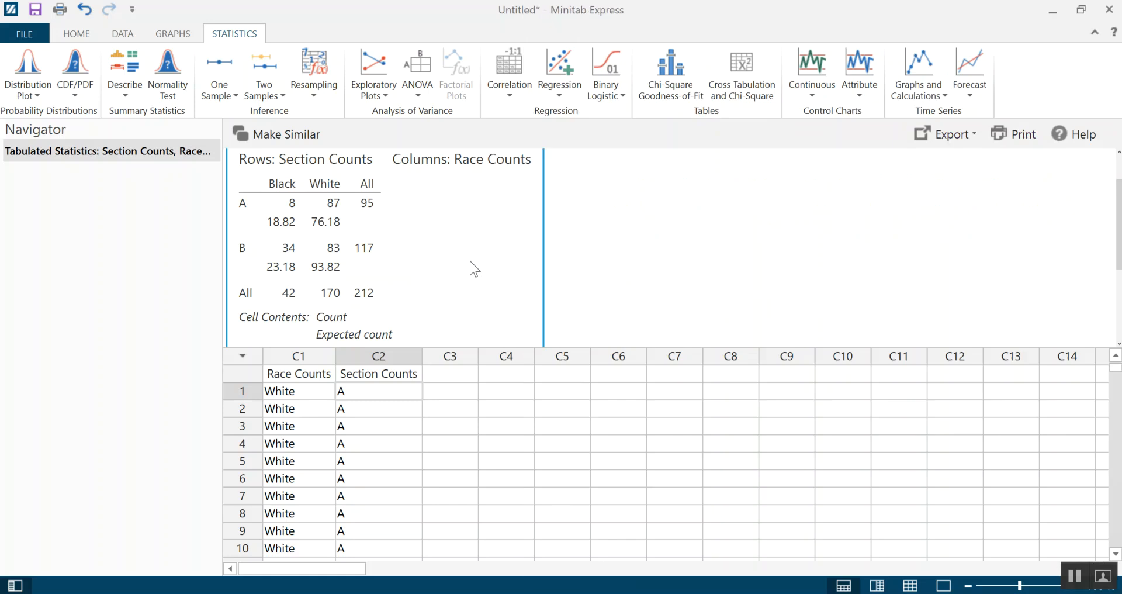
{"action": "scroll", "coordinate": [473, 267], "scroll_direction": "down", "scroll_amount": 1}
{"action": "scroll", "coordinate": [471, 263], "scroll_direction": "down", "scroll_amount": 1}
{"action": "scroll", "coordinate": [316, 257], "scroll_direction": "down", "scroll_amount": 1}
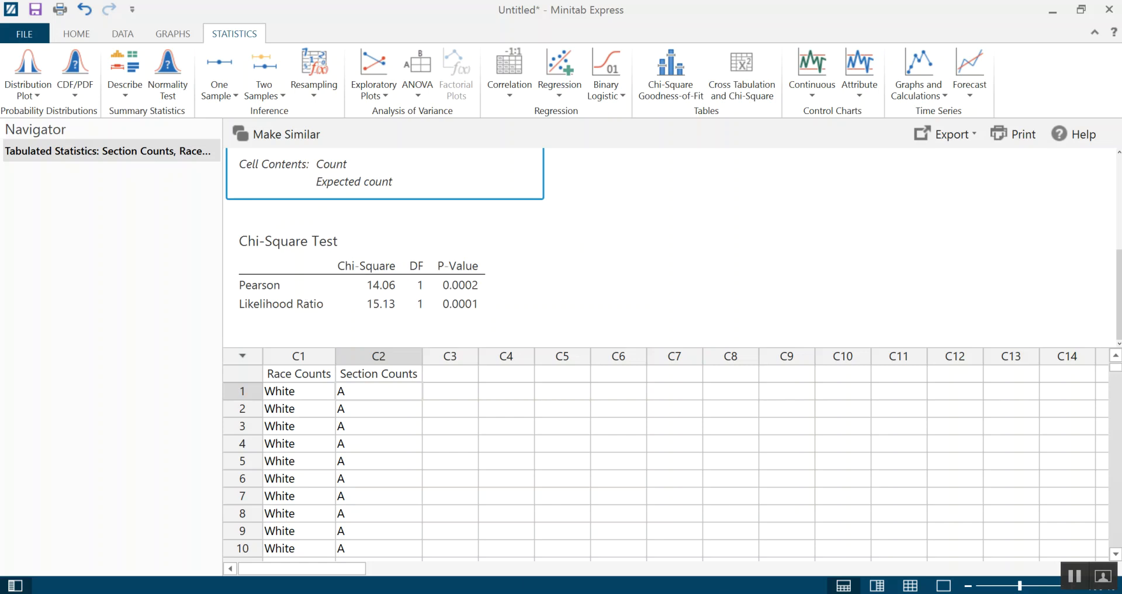
{"action": "mouse_move", "coordinate": [623, 593]}
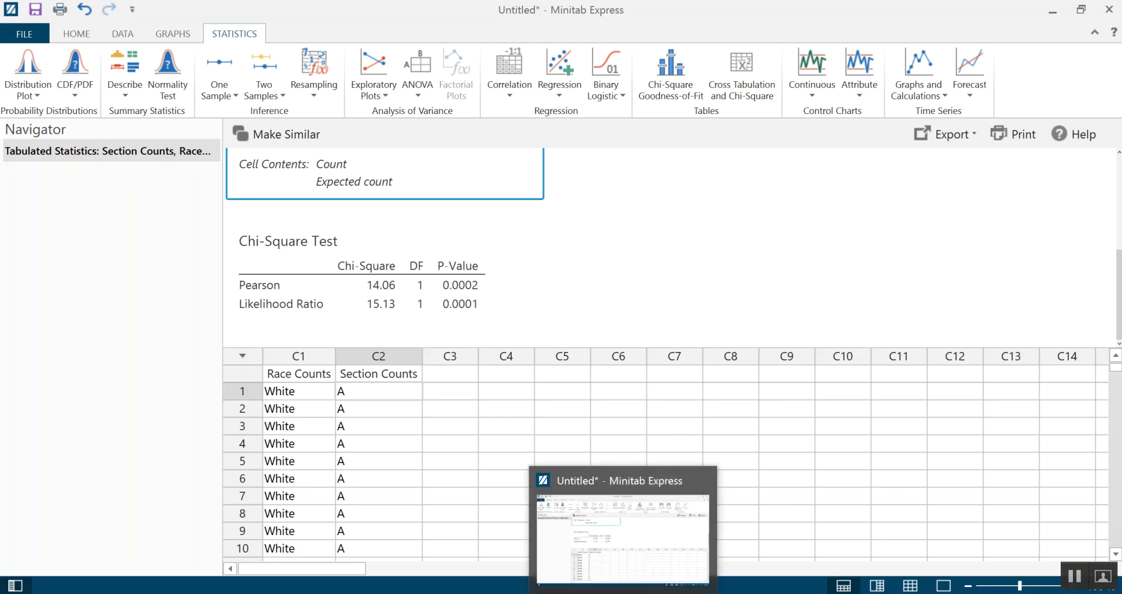
{"action": "left_click", "coordinate": [646, 537]}
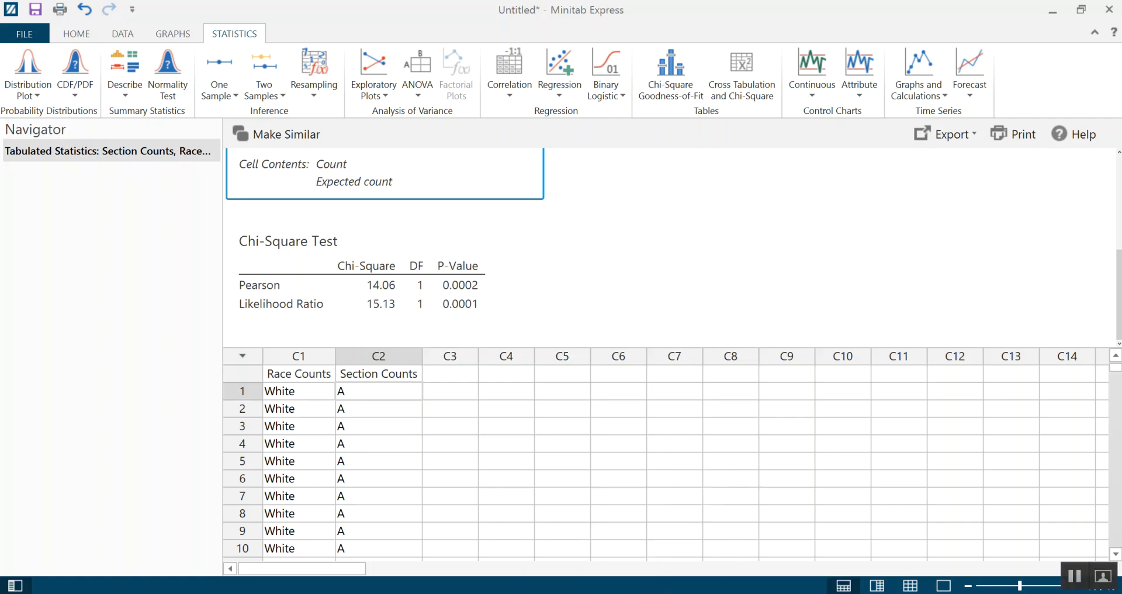
{"action": "left_click", "coordinate": [842, 593]}
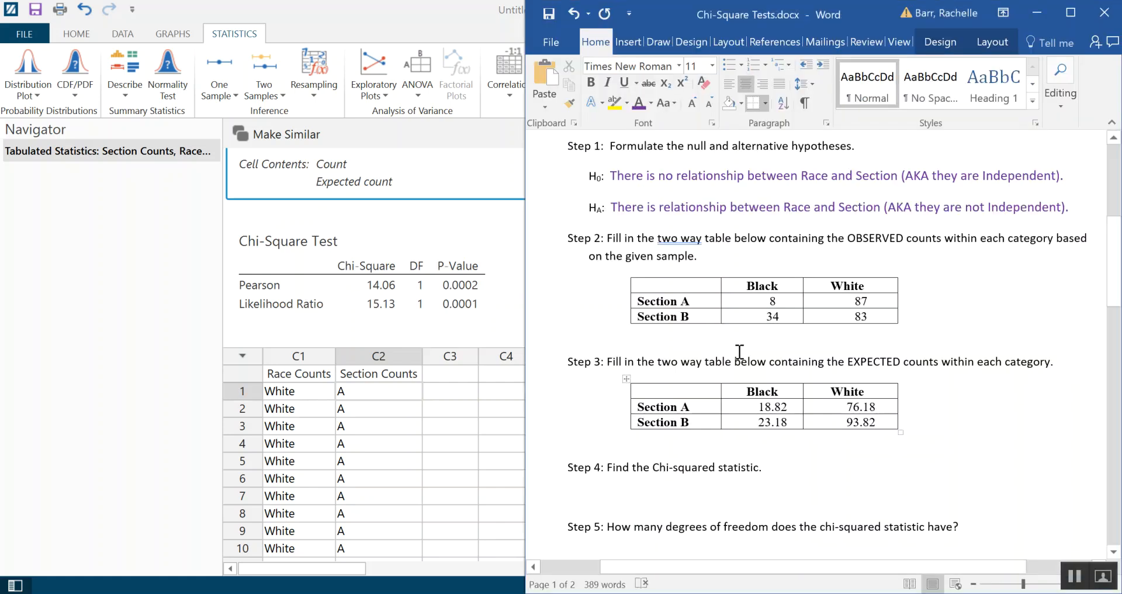
Step: Answer Step 4 with the chi-squared statistic 14.04, indented below the question, in purple 14-point text
{"action": "scroll", "coordinate": [676, 499], "scroll_direction": "down", "scroll_amount": 1}
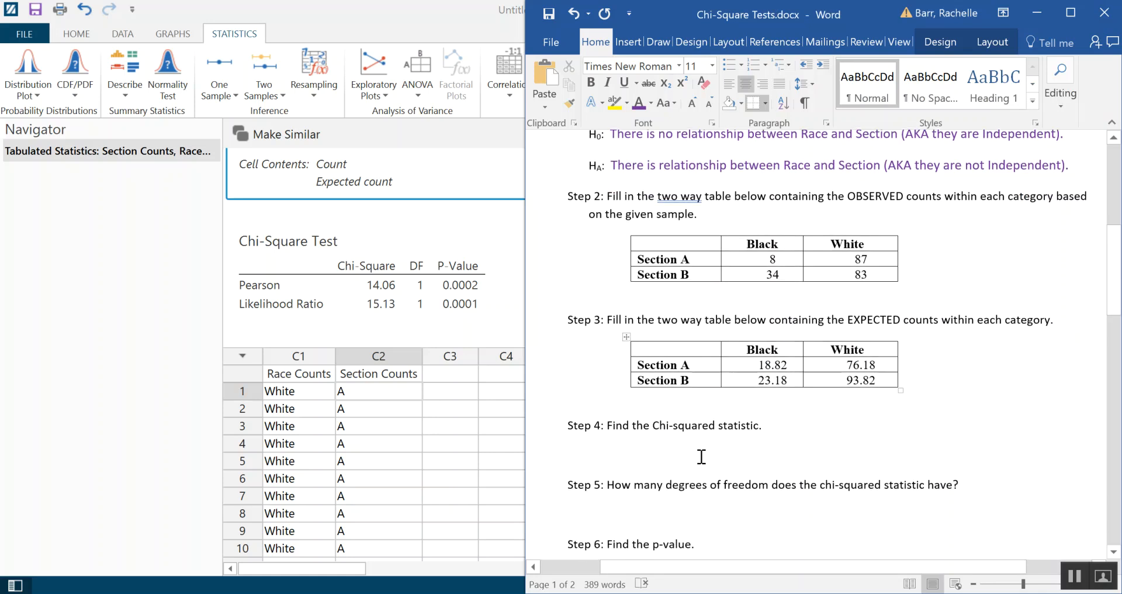
{"action": "left_click", "coordinate": [715, 460]}
{"action": "key", "text": "Tab"}
{"action": "key", "text": "Tab"}
{"action": "key", "text": "Tab"}
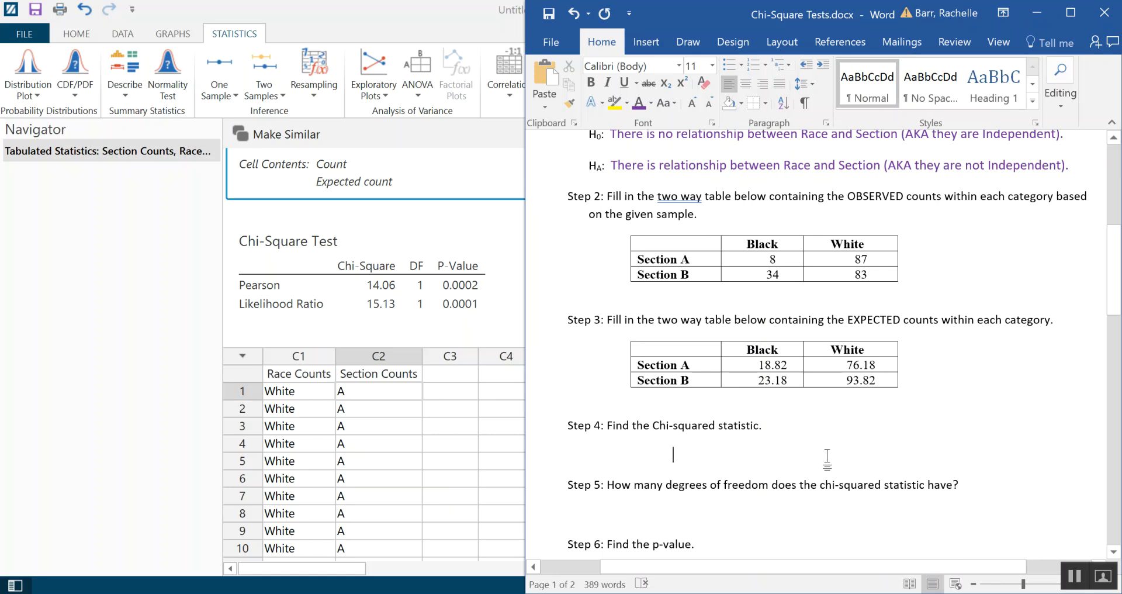
{"action": "type", "text": "14.04"}
{"action": "left_click_drag", "start_coordinate": [722, 456], "coordinate": [672, 452]}
{"action": "left_click", "coordinate": [639, 103]}
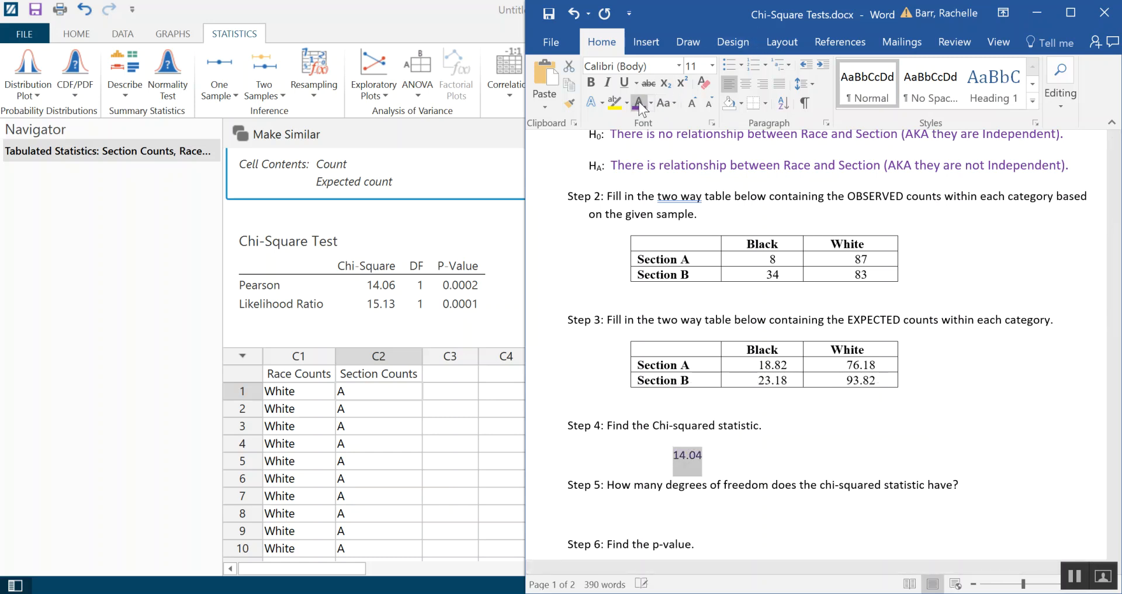
{"action": "left_click", "coordinate": [695, 107]}
{"action": "left_click", "coordinate": [696, 107]}
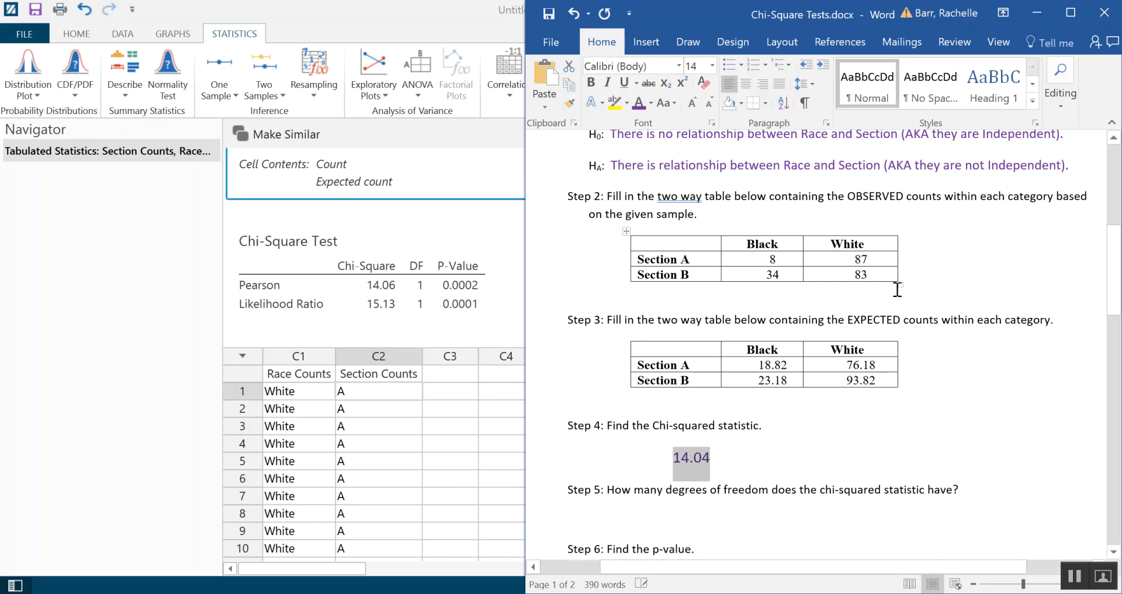
Step: Answer Step 5 with 1 degree of freedom, indented below the question, in enlarged purple text
{"action": "scroll", "coordinate": [931, 280], "scroll_direction": "down", "scroll_amount": 3}
{"action": "left_click", "coordinate": [687, 351]}
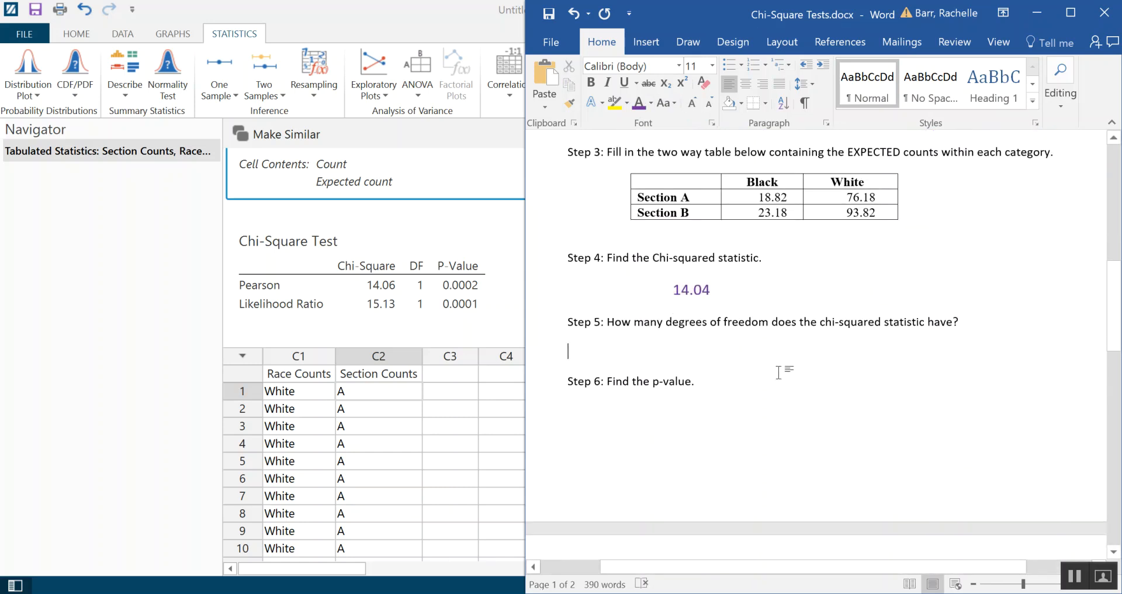
{"action": "key", "text": "Tab"}
{"action": "type", "text": "1"}
{"action": "double_click", "coordinate": [675, 352]}
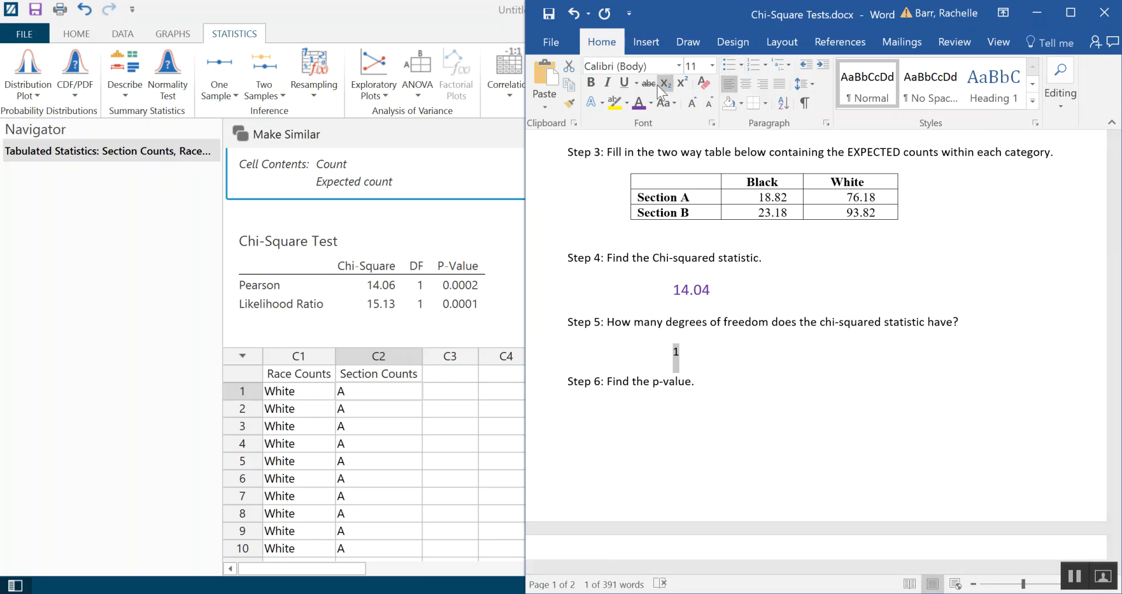
{"action": "left_click", "coordinate": [690, 107]}
Step: Answer Step 6 with the p-value 0.0002 and format it in purple 14-point text
{"action": "left_click", "coordinate": [616, 413]}
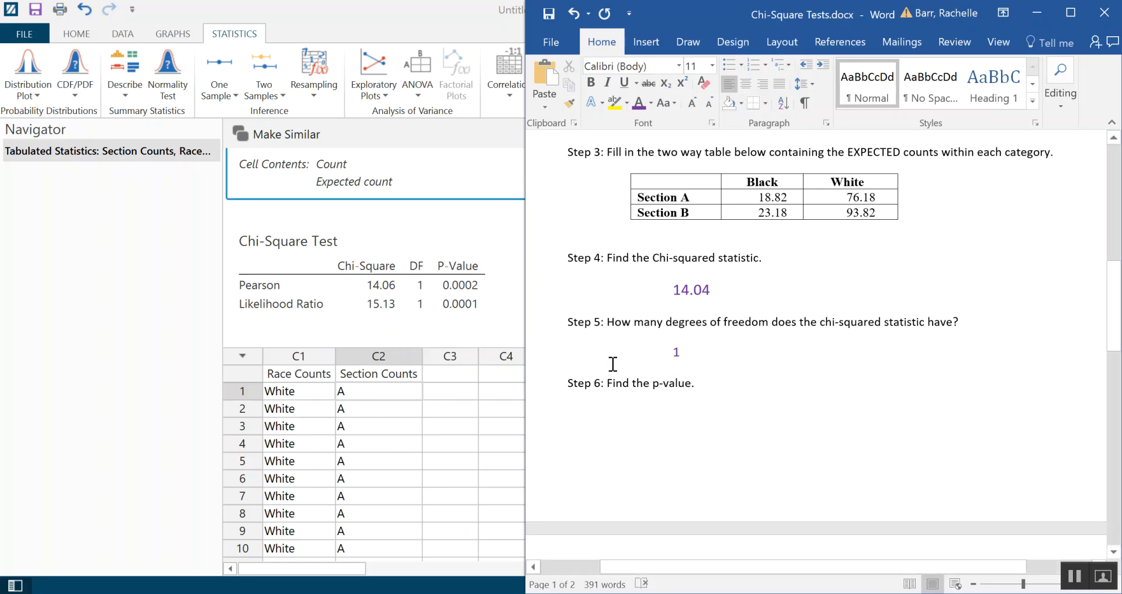
{"action": "type", "text": "0.0002"}
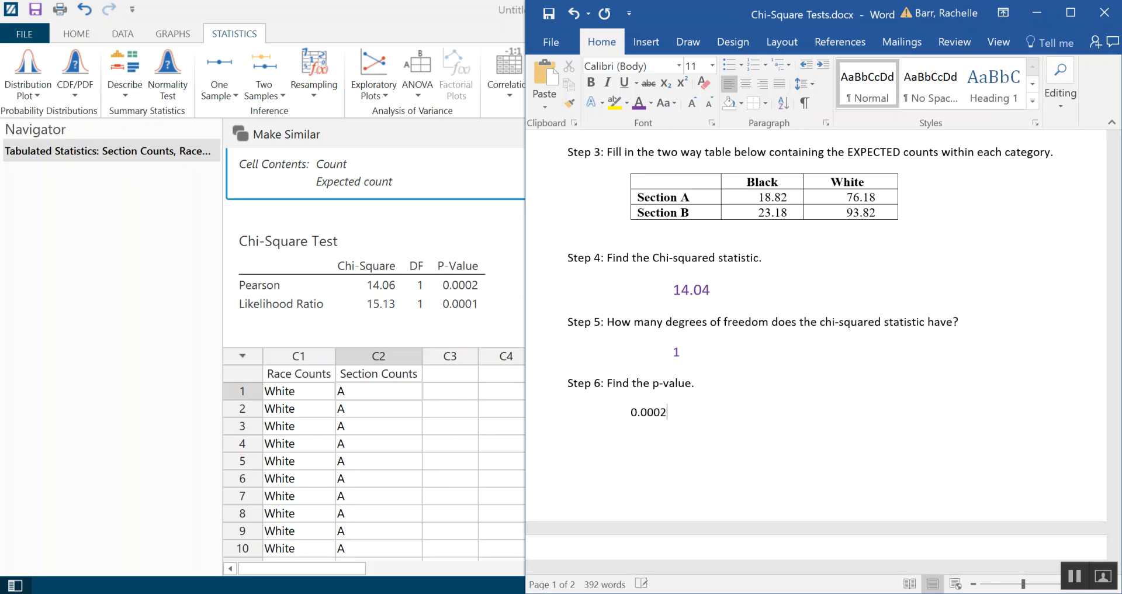
{"action": "key", "text": "shift+Left"}
{"action": "key", "text": "shift+Left"}
{"action": "key", "text": "shift+Left"}
{"action": "key", "text": "shift+Left"}
{"action": "key", "text": "shift+Left"}
{"action": "key", "text": "shift+Left"}
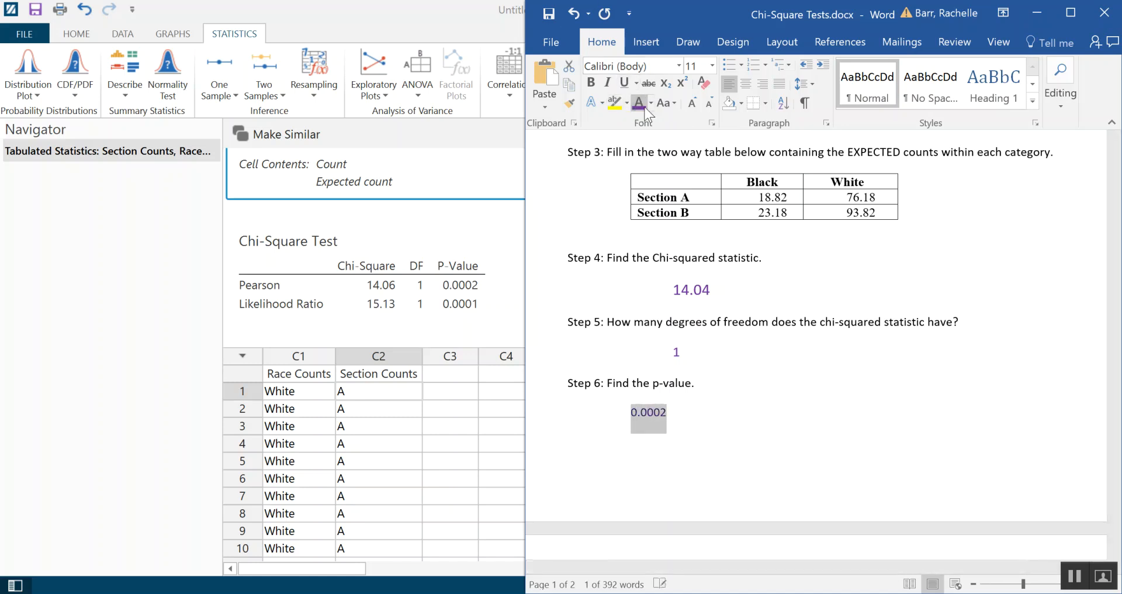
{"action": "left_click", "coordinate": [697, 103]}
{"action": "left_click", "coordinate": [698, 103]}
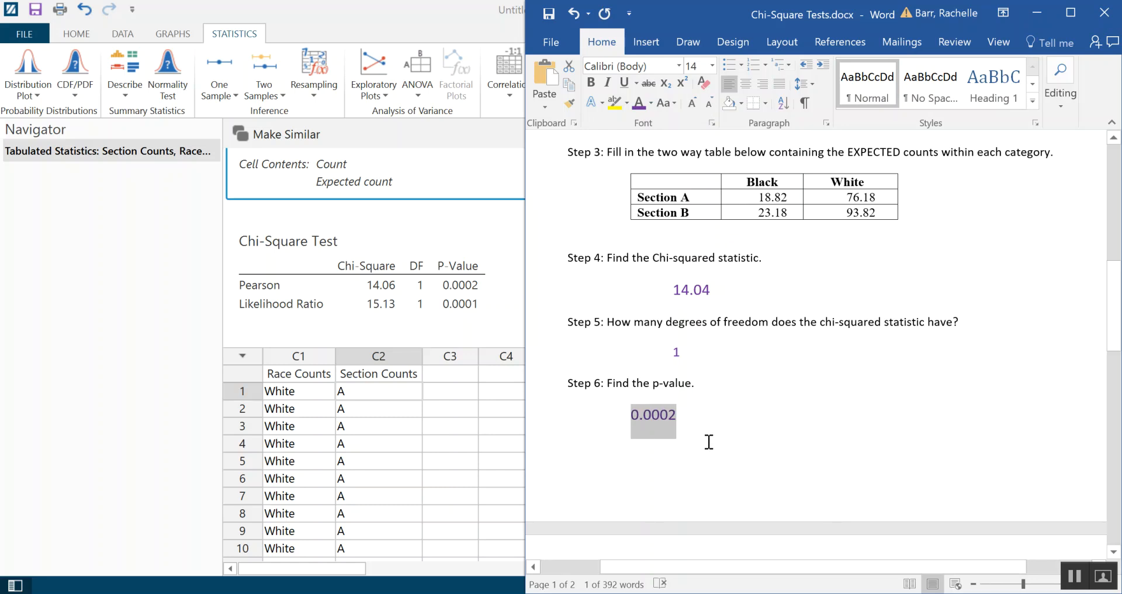
{"action": "left_click", "coordinate": [678, 415]}
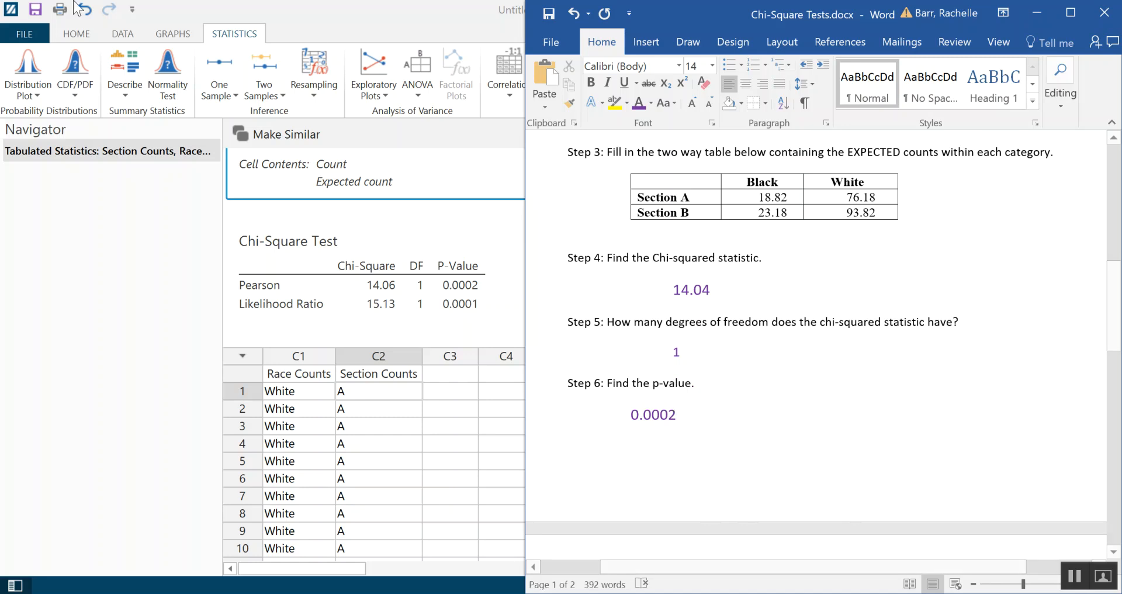
Step: Switch to Minitab Express and start a Display Probability distribution plot using the Chi-Square distribution
{"action": "left_click", "coordinate": [37, 96]}
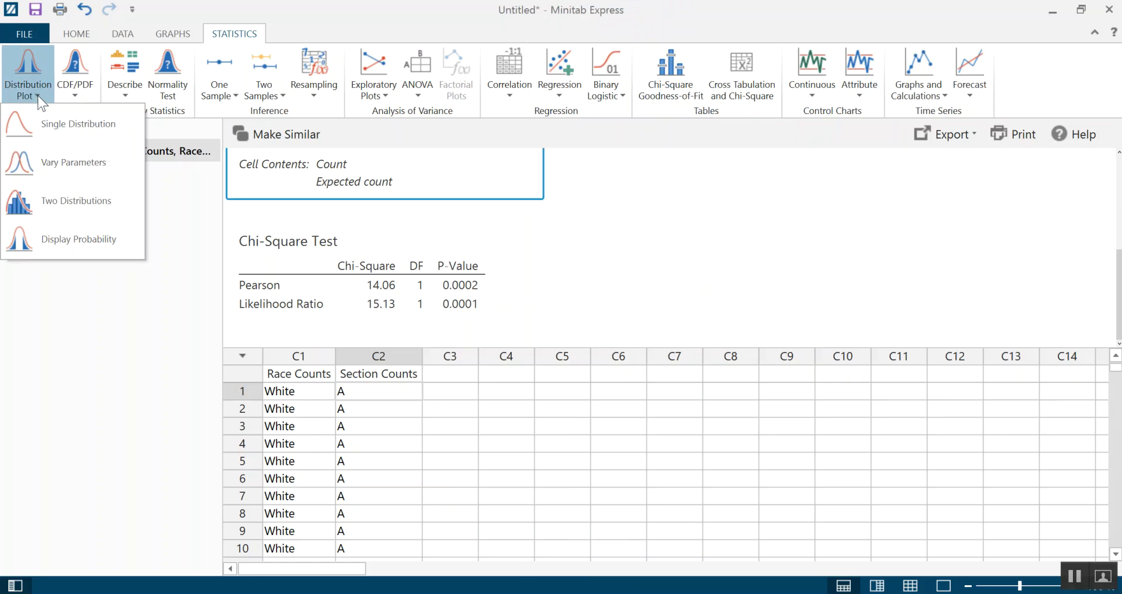
{"action": "left_click", "coordinate": [85, 237]}
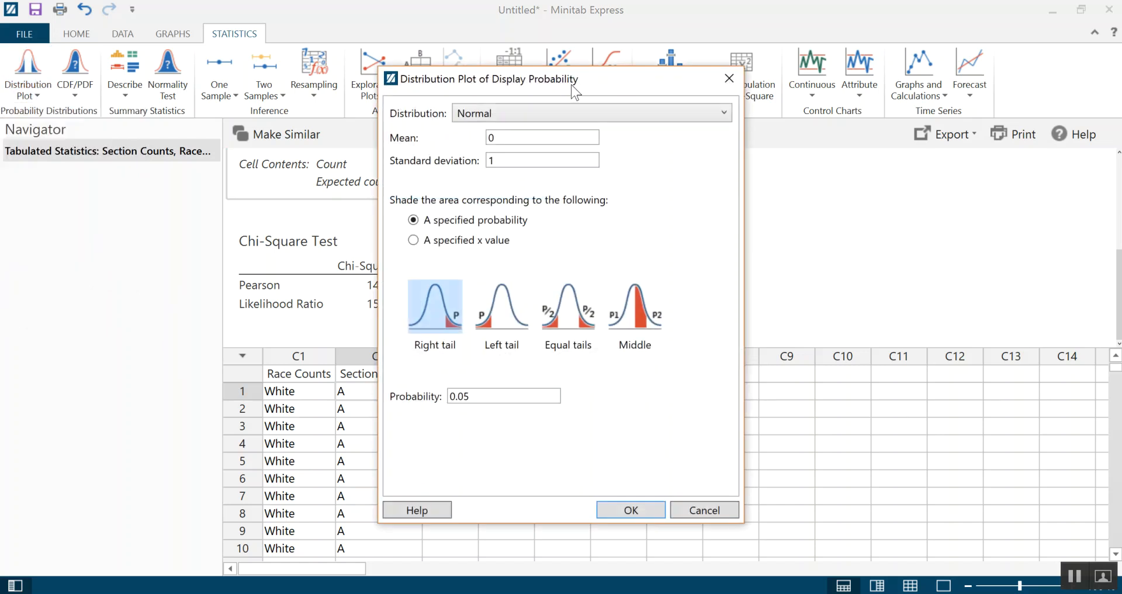
{"action": "left_click_drag", "start_coordinate": [576, 80], "coordinate": [480, 65]}
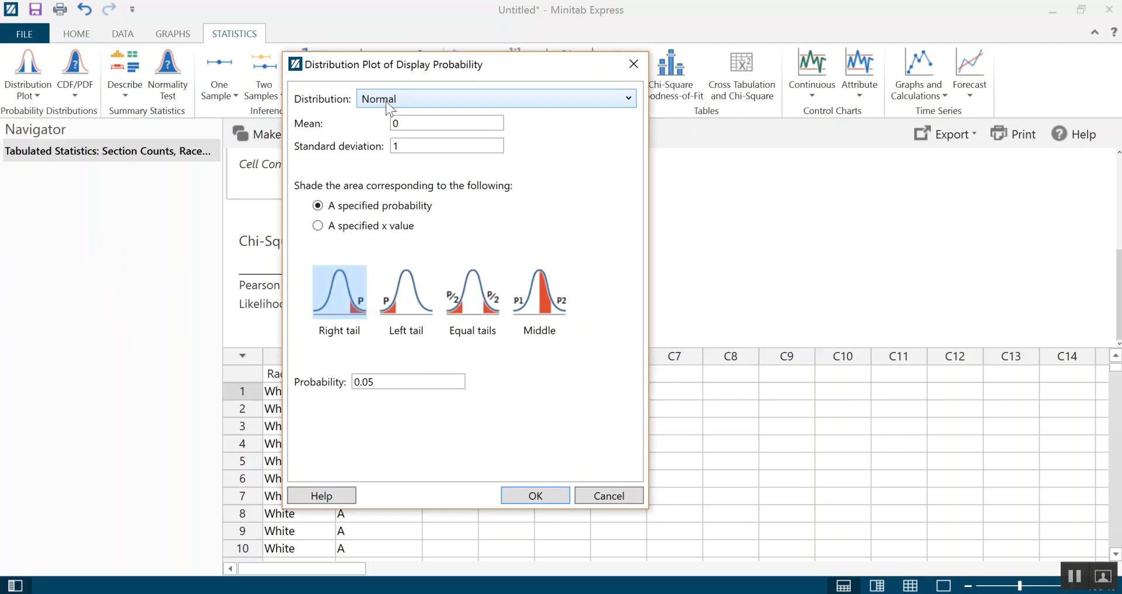
{"action": "left_click", "coordinate": [523, 100]}
{"action": "scroll", "coordinate": [534, 125], "scroll_direction": "up", "scroll_amount": 1}
{"action": "scroll", "coordinate": [532, 275], "scroll_direction": "up", "scroll_amount": 1}
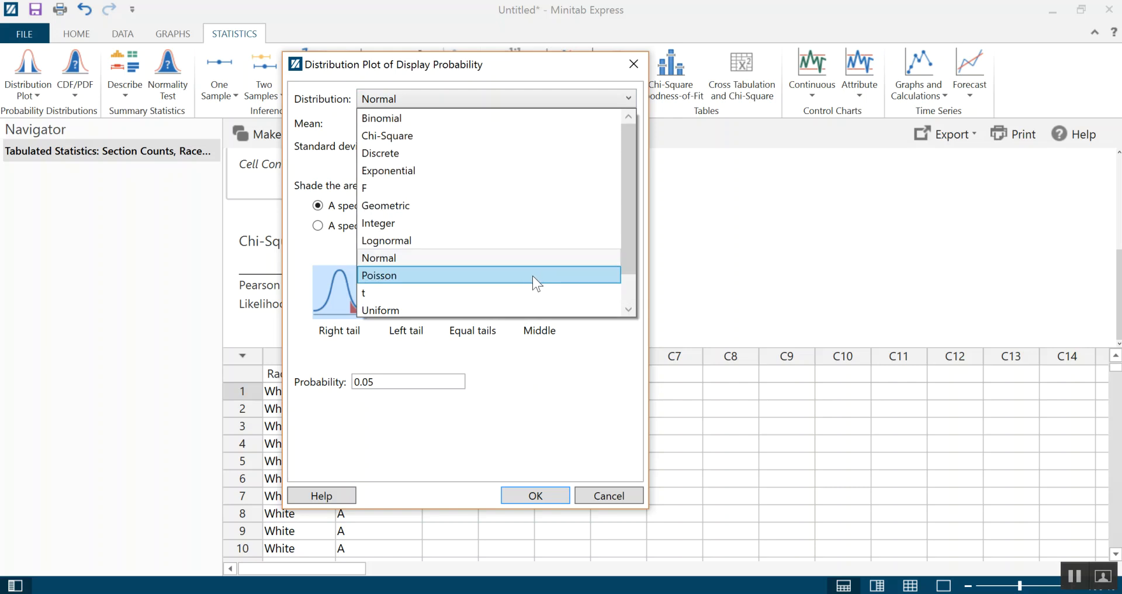
{"action": "left_click", "coordinate": [493, 137]}
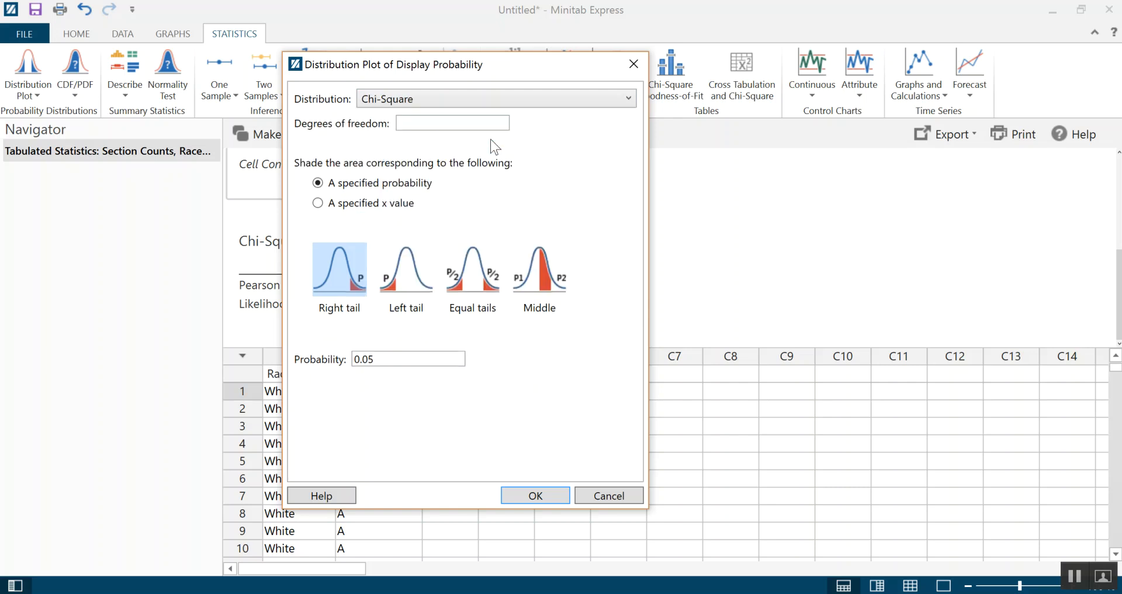
Step: Set 1 degree of freedom, shade the right tail for the specified x value 14.04, and create the plot
{"action": "left_click", "coordinate": [436, 123]}
{"action": "type", "text": "1"}
{"action": "left_click", "coordinate": [568, 309]}
{"action": "left_click", "coordinate": [316, 205]}
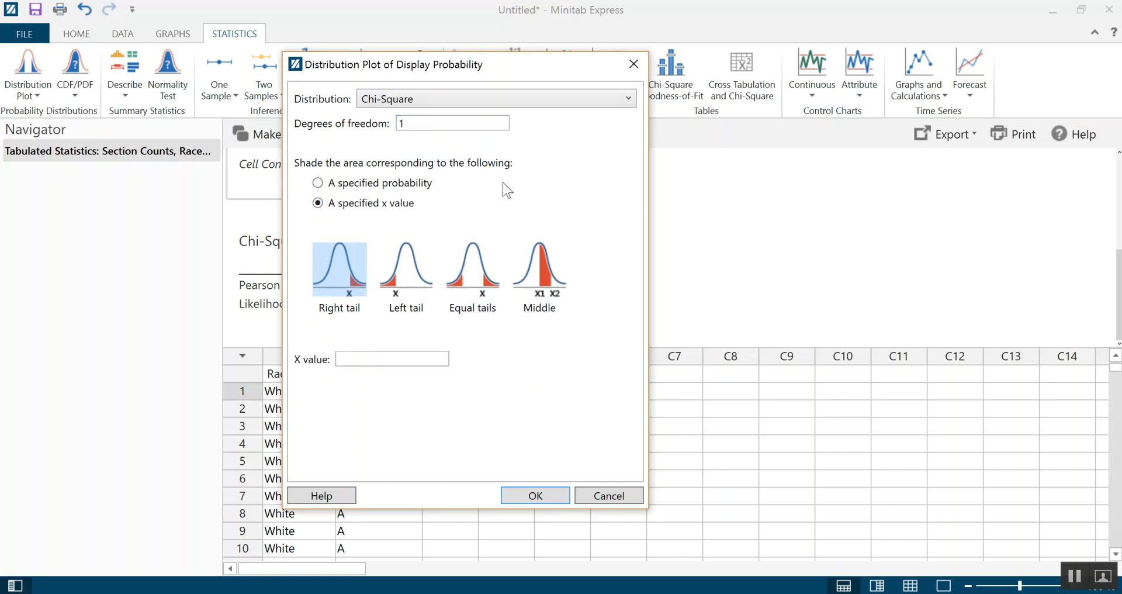
{"action": "left_click", "coordinate": [418, 358]}
{"action": "left_click", "coordinate": [534, 495]}
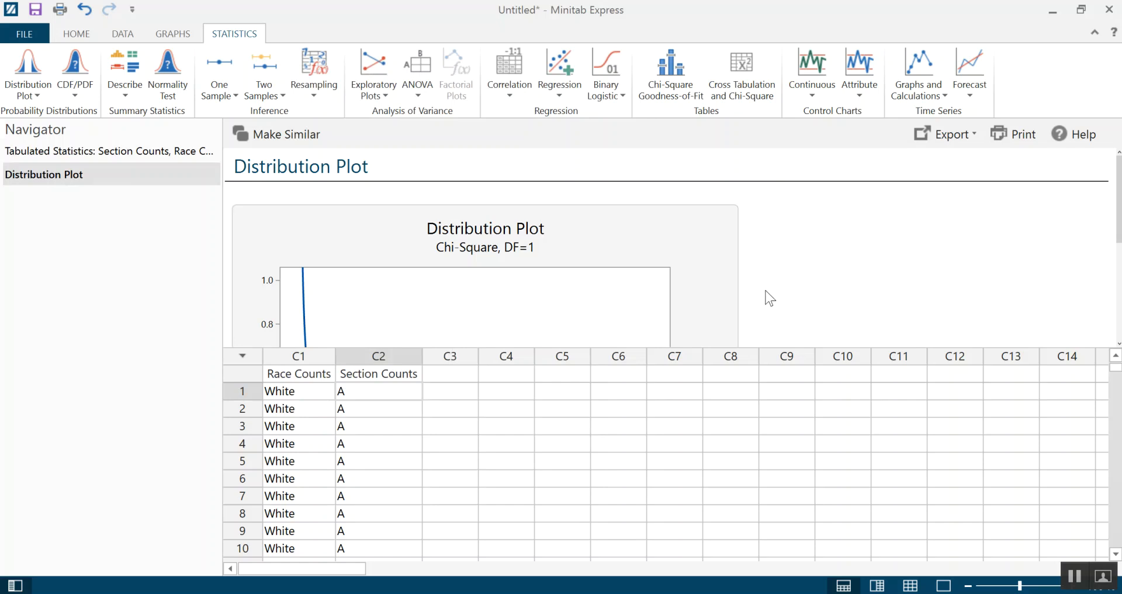
Step: Compare the distribution plot's right-tail probability with the Step 6 p-value in the Word document, and go on to Step 7
{"action": "scroll", "coordinate": [769, 292], "scroll_direction": "down", "scroll_amount": 4}
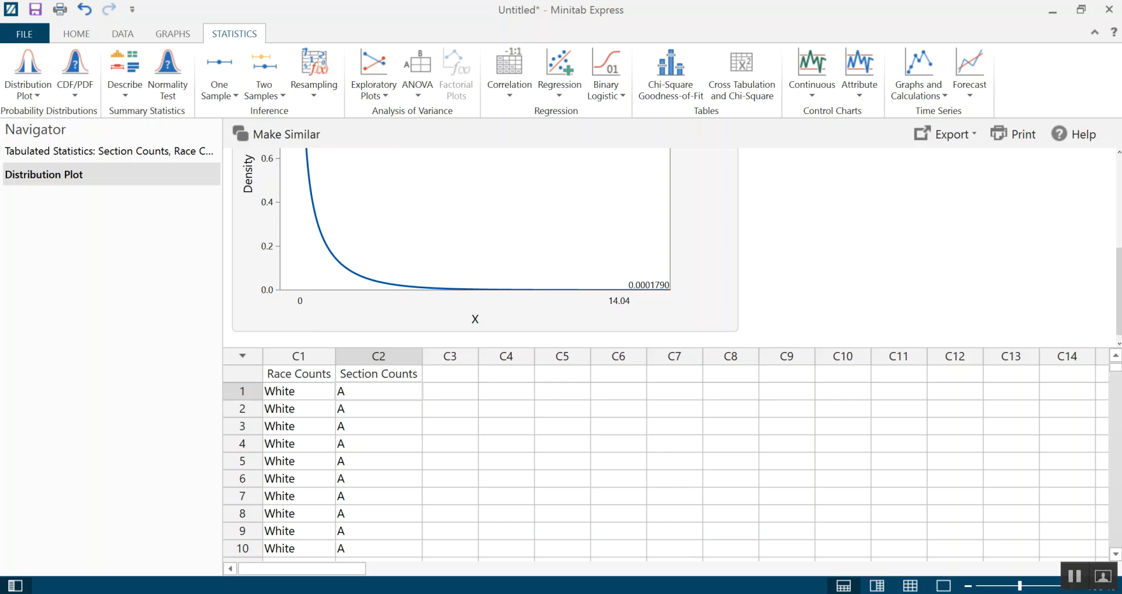
{"action": "key", "text": "alt+Tab"}
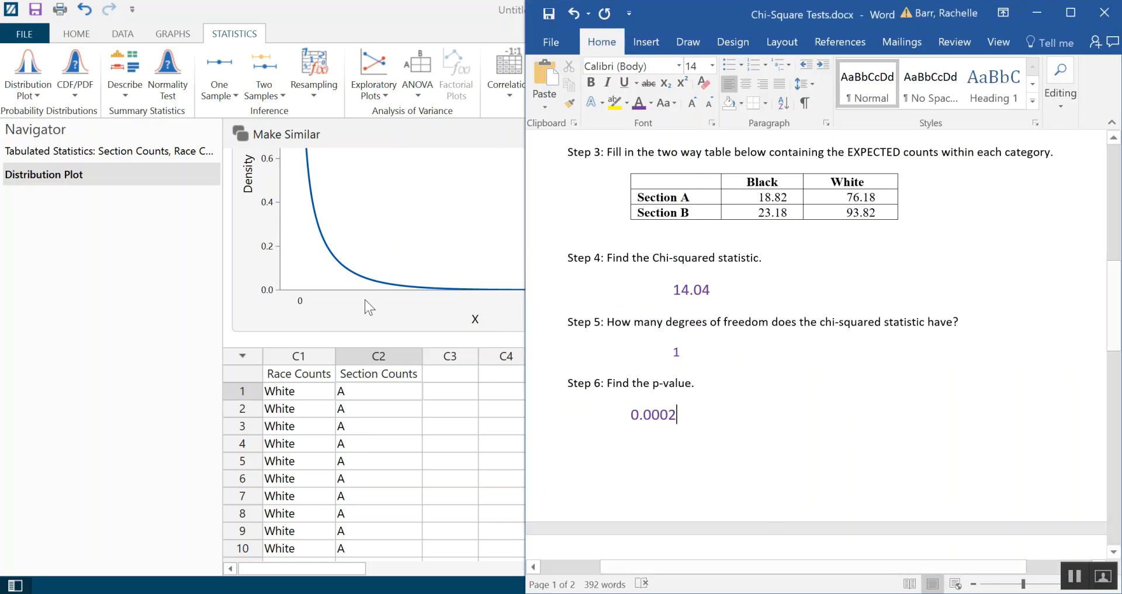
{"action": "left_click", "coordinate": [266, 284]}
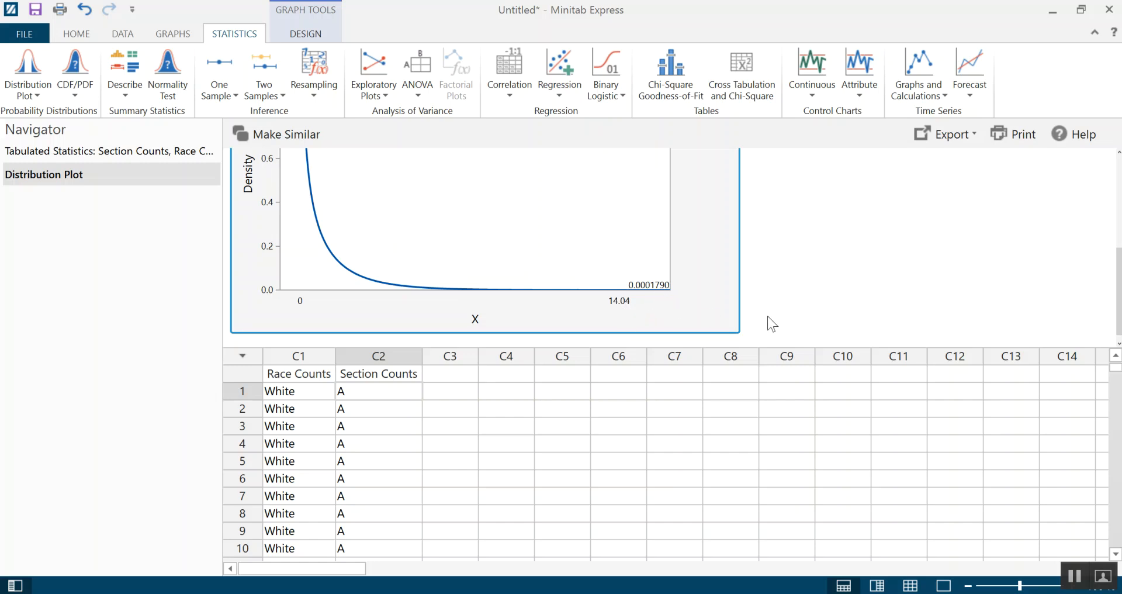
{"action": "left_click", "coordinate": [846, 325]}
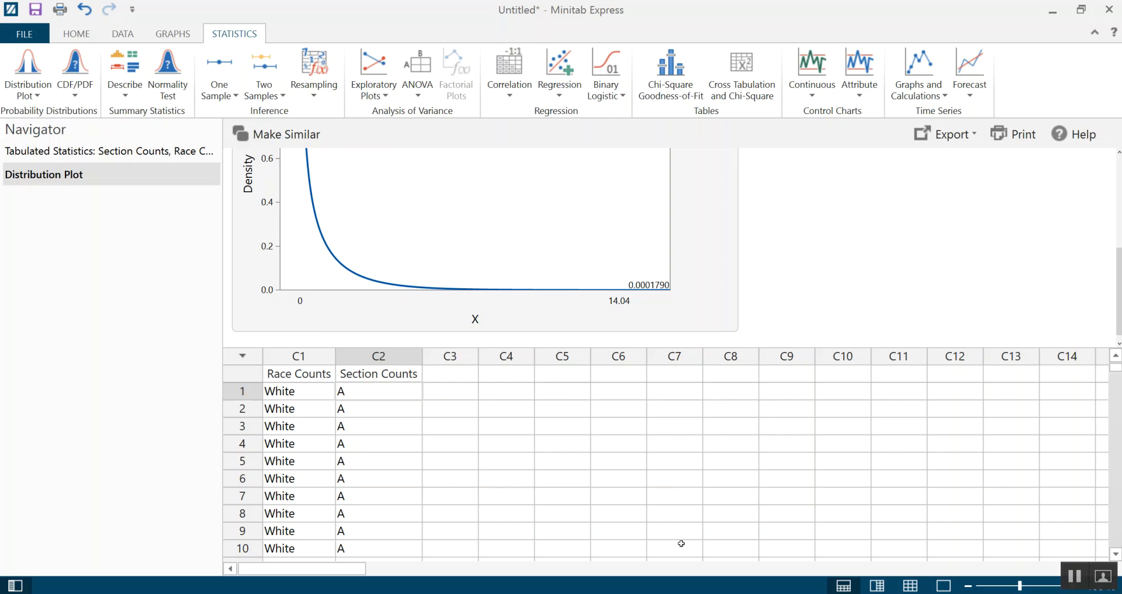
{"action": "key", "text": "alt+Tab"}
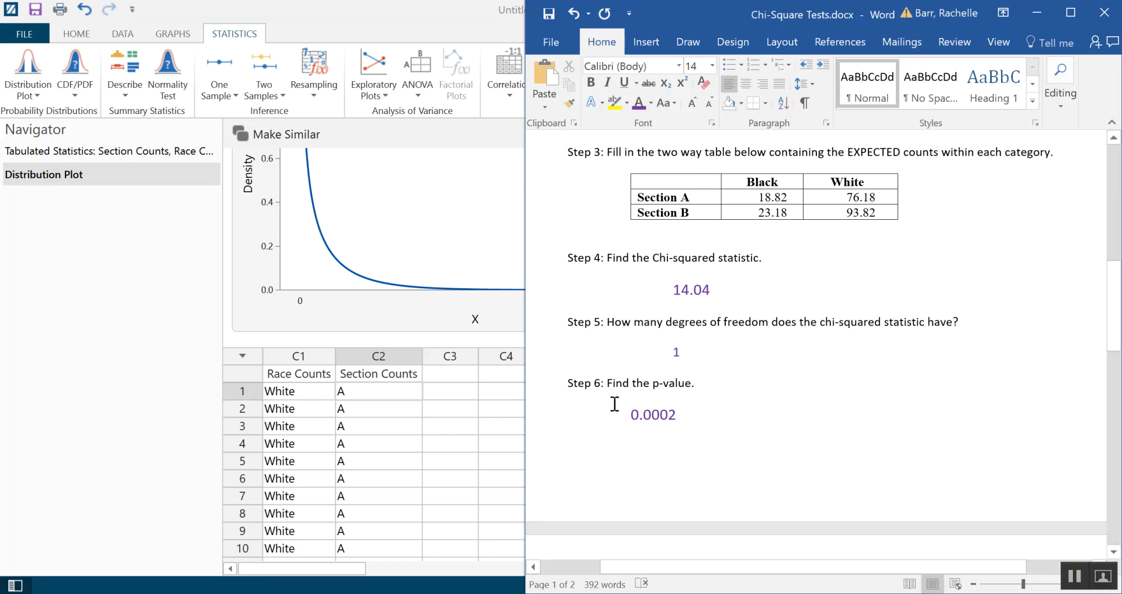
{"action": "scroll", "coordinate": [772, 380], "scroll_direction": "down", "scroll_amount": 6}
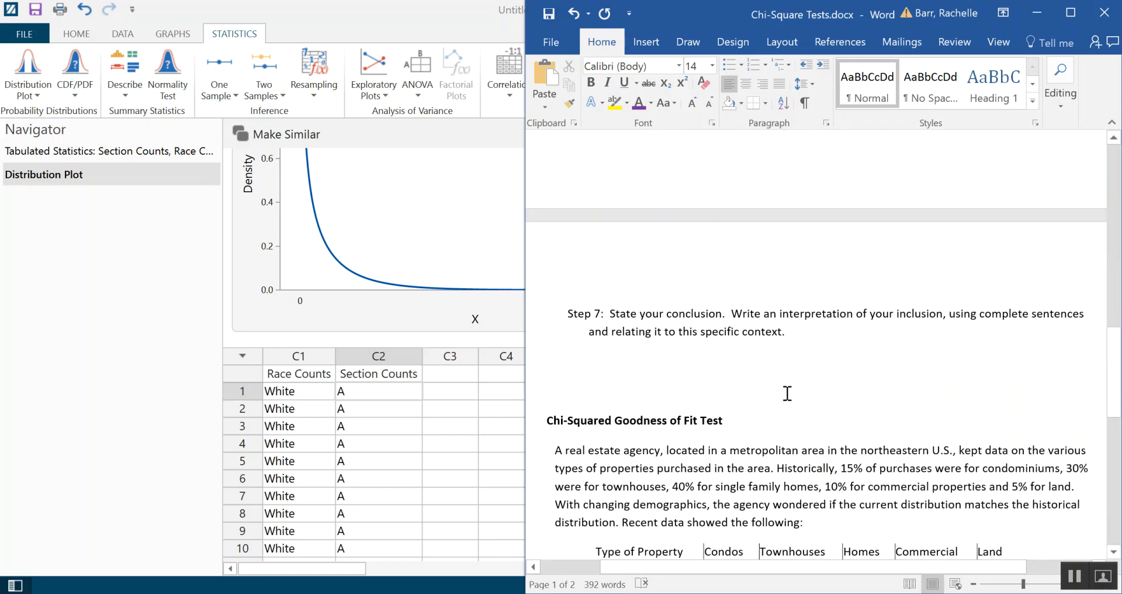
Step: Answer Step 7 with "REJECT!!!" in purple 16-point text and begin a new line below it
{"action": "left_click", "coordinate": [628, 341]}
{"action": "scroll", "coordinate": [724, 275], "scroll_direction": "up", "scroll_amount": 3}
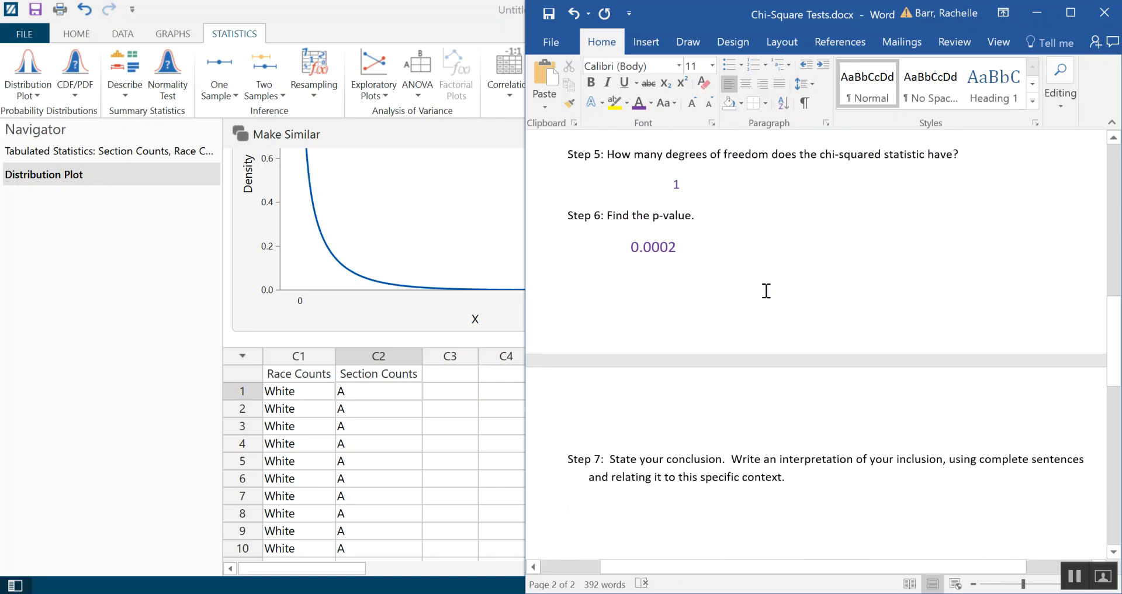
{"action": "scroll", "coordinate": [766, 286], "scroll_direction": "down", "scroll_amount": 2}
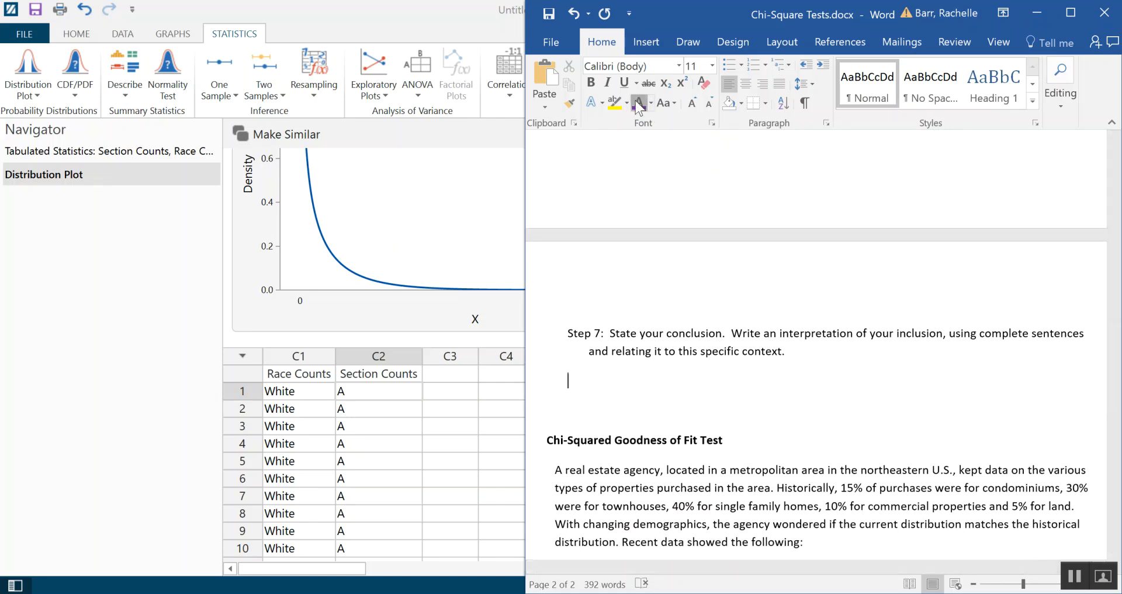
{"action": "left_click", "coordinate": [693, 102]}
{"action": "left_click", "coordinate": [693, 103]}
{"action": "left_click", "coordinate": [693, 103]}
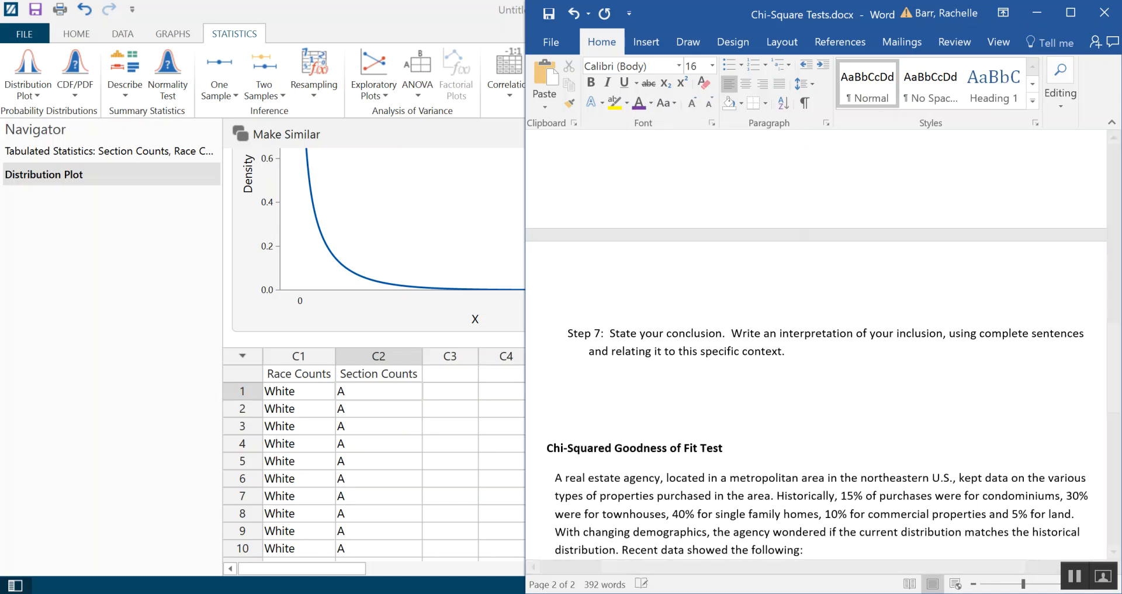
{"action": "type", "text": "REJECT!!!"}
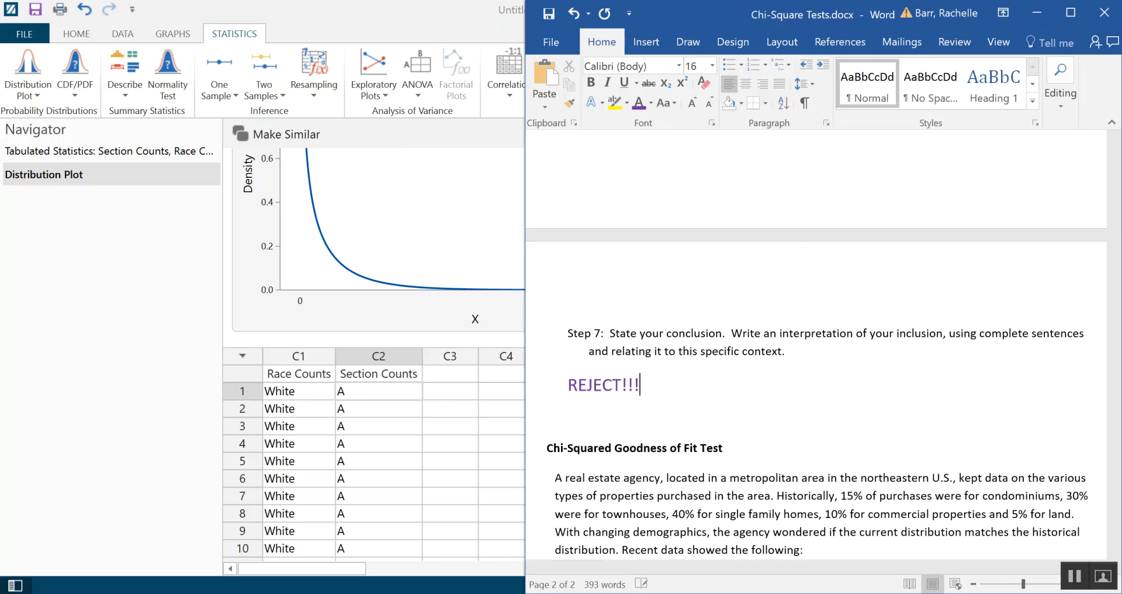
{"action": "key", "text": "Return"}
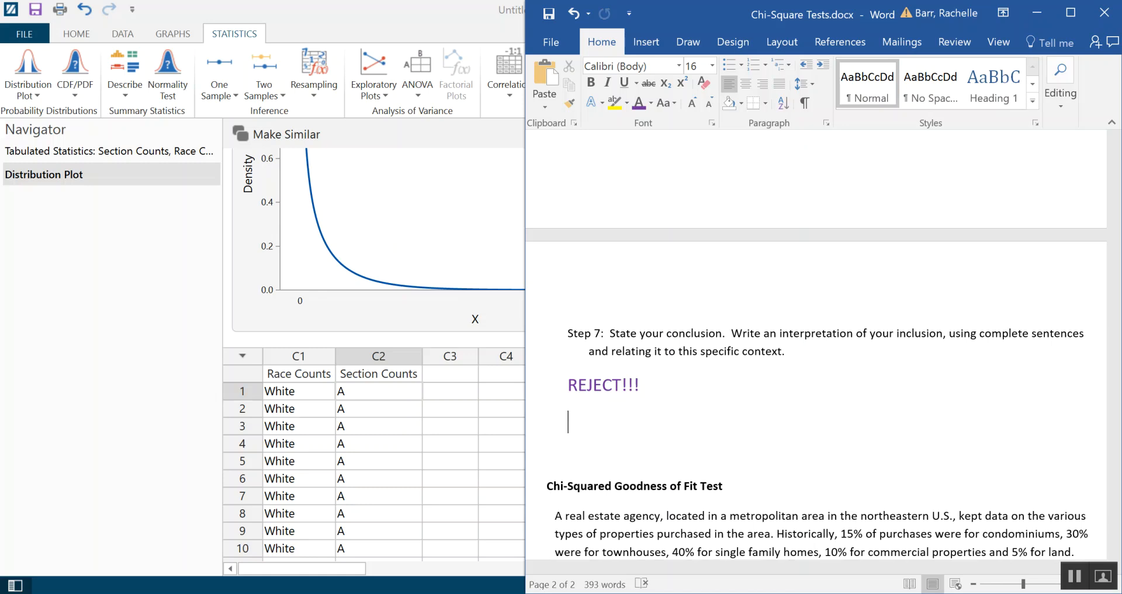
Step: Begin the Step 7 interpretation with "The evidence suggests that racial steering is present in this apartment"
{"action": "type", "text": "There"}
{"action": "key", "text": "BackSpace"}
{"action": "key", "text": "BackSpace"}
{"action": "type", "text": "evidence s"}
{"action": "type", "text": "ugg"}
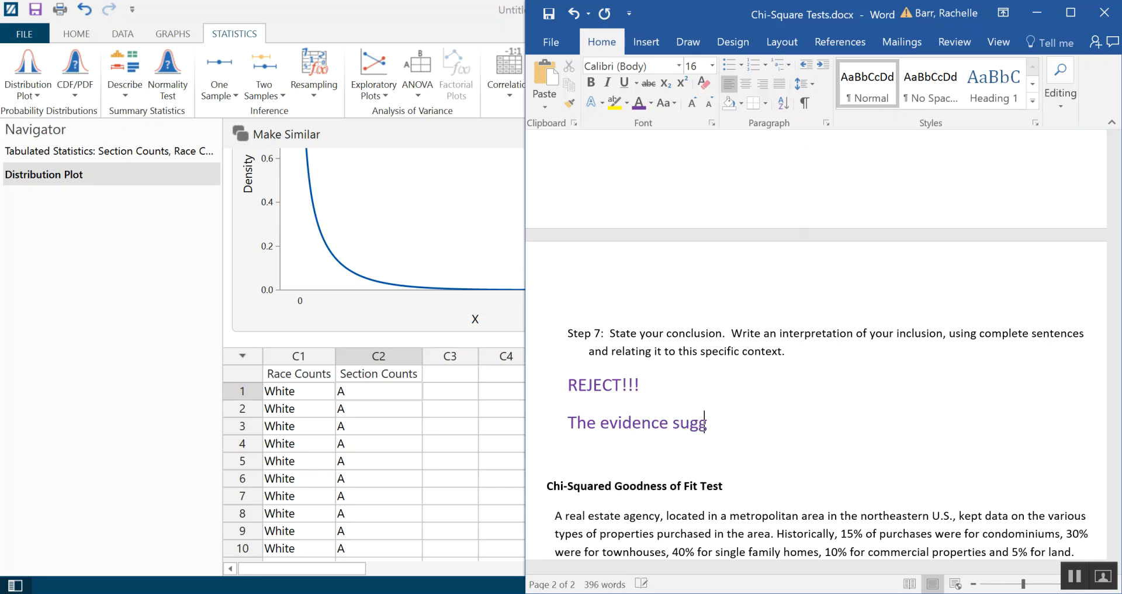
{"action": "type", "text": "ests that racial stea"}
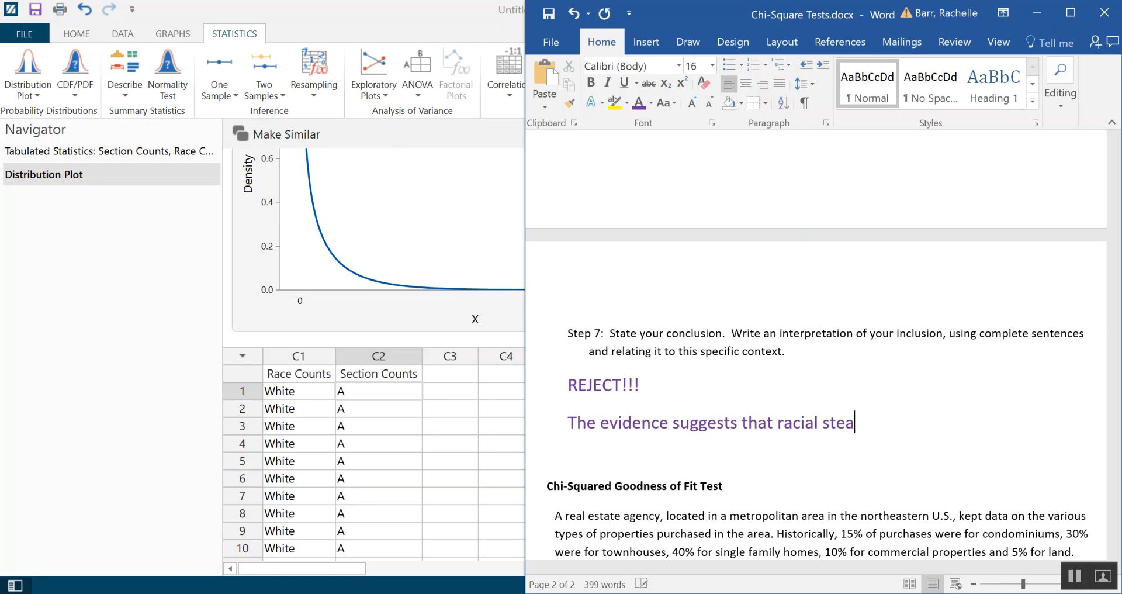
{"action": "key", "text": "BackSpace"}
{"action": "type", "text": "ering is present"}
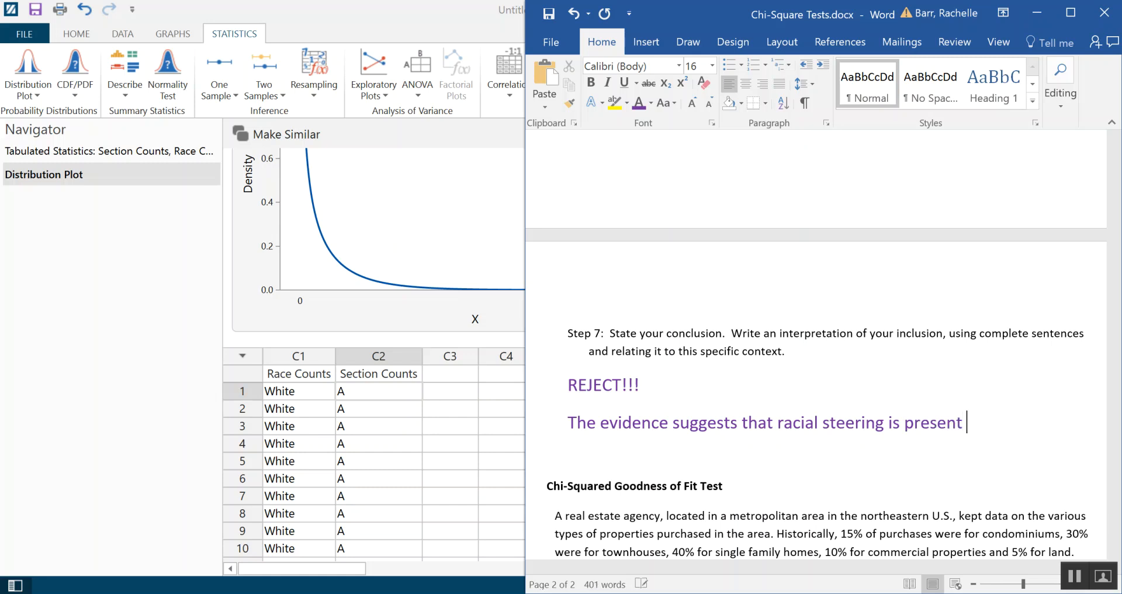
{"action": "type", "text": " be"}
{"action": "key", "text": "BackSpace"}
{"action": "key", "text": "BackSpace"}
{"action": "type", "text": "in"}
{"action": "type", "text": "this apa"}
{"action": "type", "text": "rtment "}
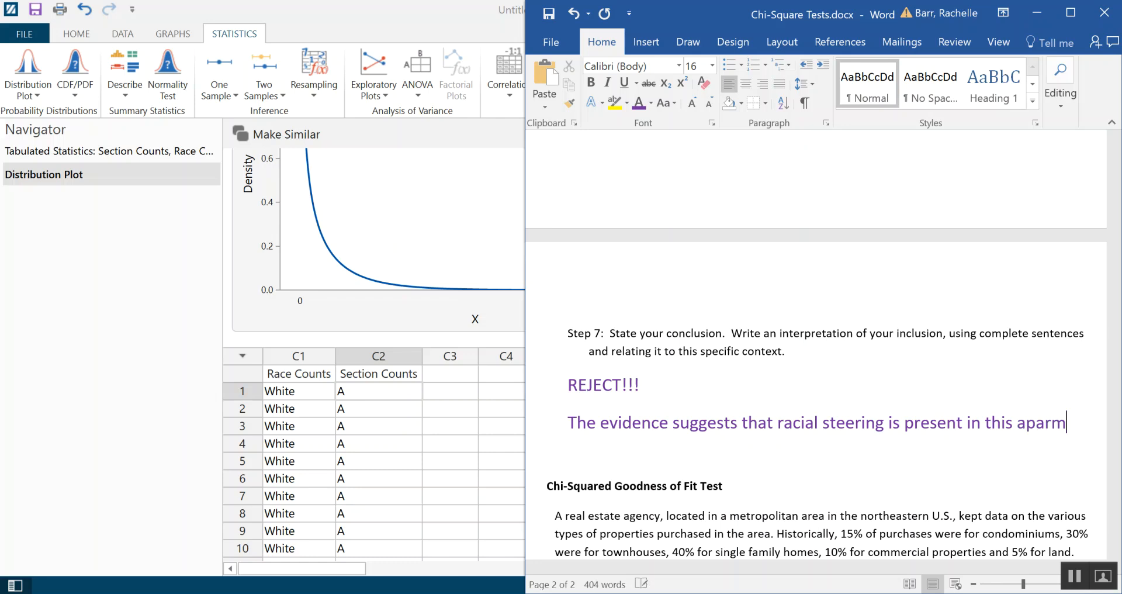
Step: Finish the interpretation sentence with "complex, since race and section appear to be related."
{"action": "type", "text": "complet!"}
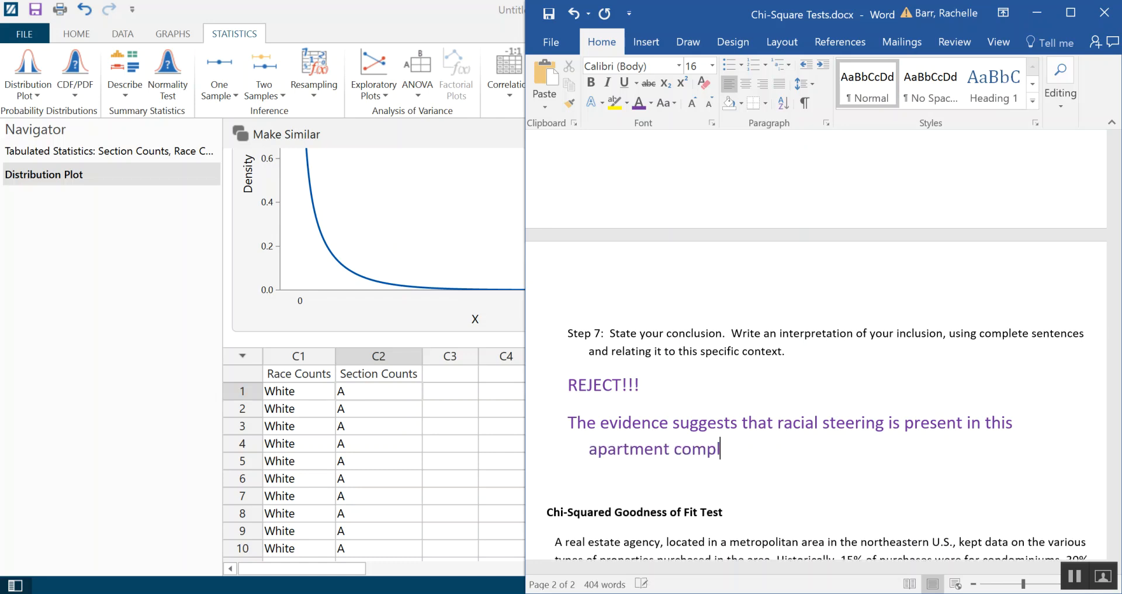
{"action": "key", "text": "BackSpace"}
{"action": "key", "text": "BackSpace"}
{"action": "type", "text": "x, since race and "}
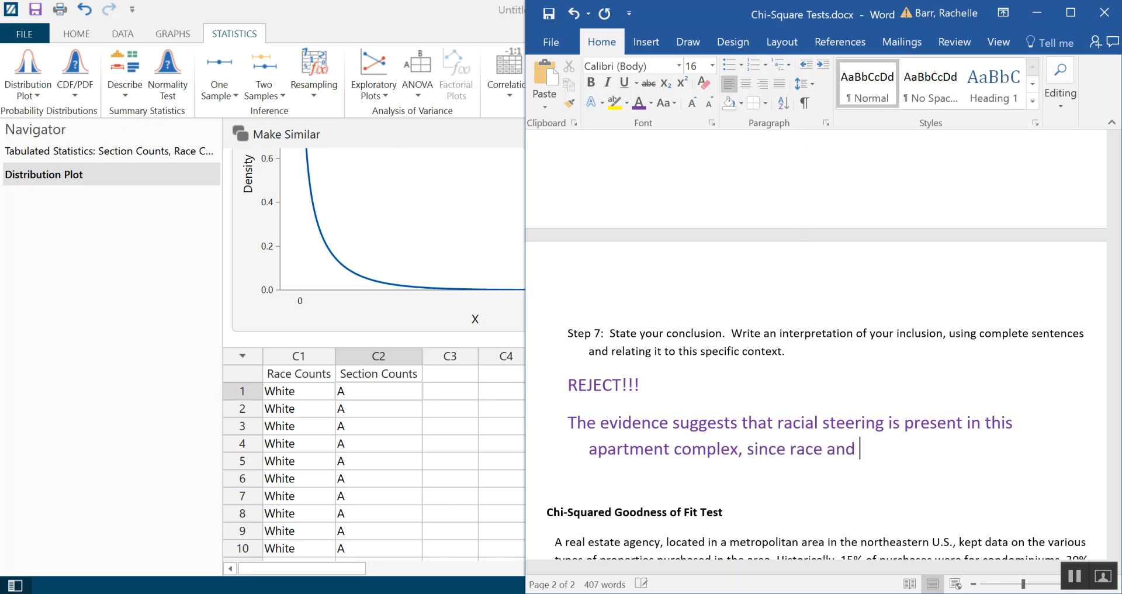
{"action": "type", "text": "section are"}
{"action": "key", "text": "BackSpace"}
{"action": "key", "text": "BackSpace"}
{"action": "key", "text": "BackSpace"}
{"action": "key", "text": "BackSpace"}
{"action": "type", "text": "ion appe"}
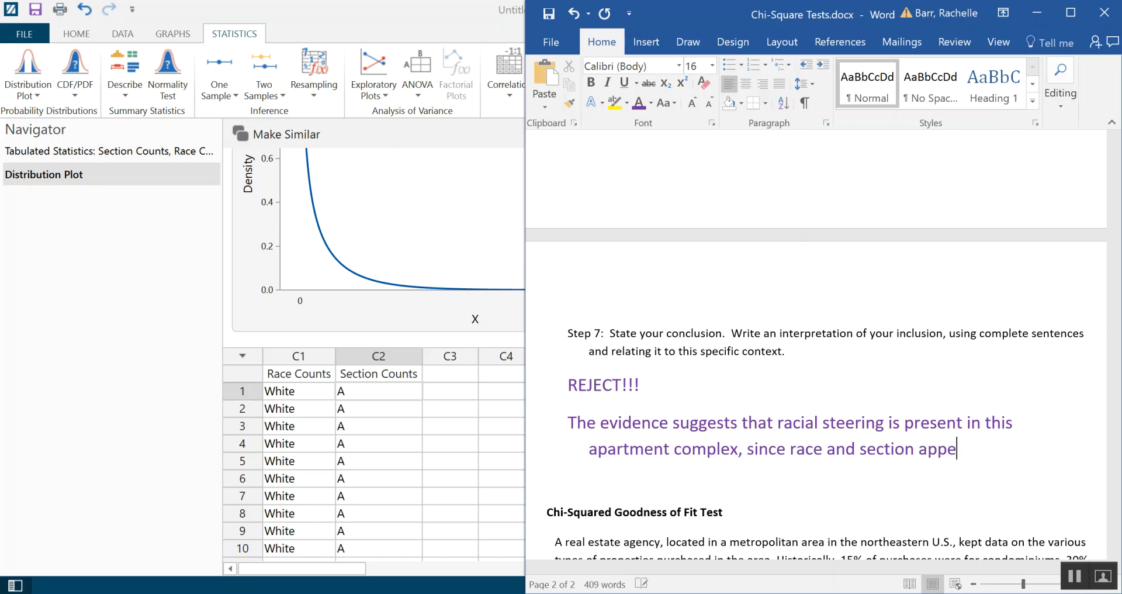
{"action": "type", "text": "ar to be related."}
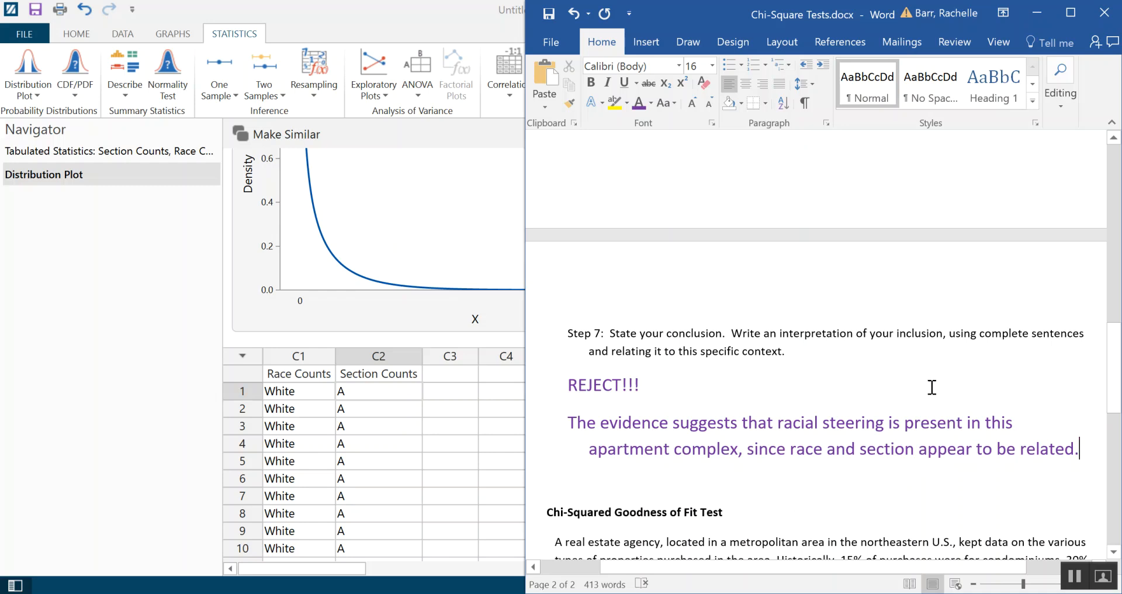
Step: Under question a of the Goodness of Fit section, add the labels "Ho:" and "Ha:" on separate lines in purple 14-point text
{"action": "scroll", "coordinate": [945, 383], "scroll_direction": "down", "scroll_amount": 2}
{"action": "scroll", "coordinate": [948, 376], "scroll_direction": "down", "scroll_amount": 3}
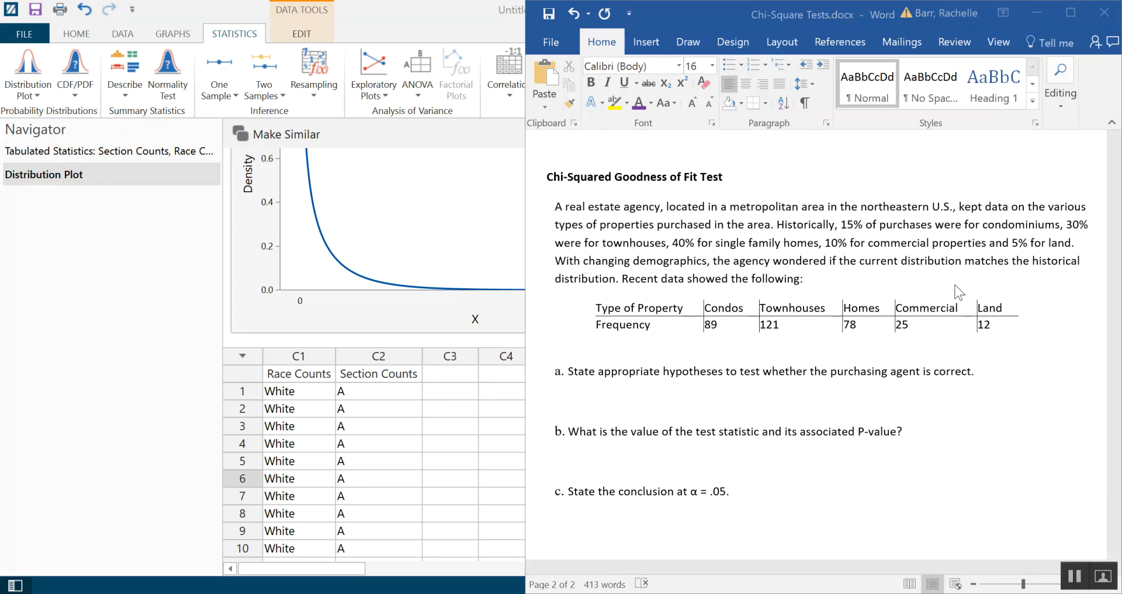
{"action": "left_click", "coordinate": [636, 396]}
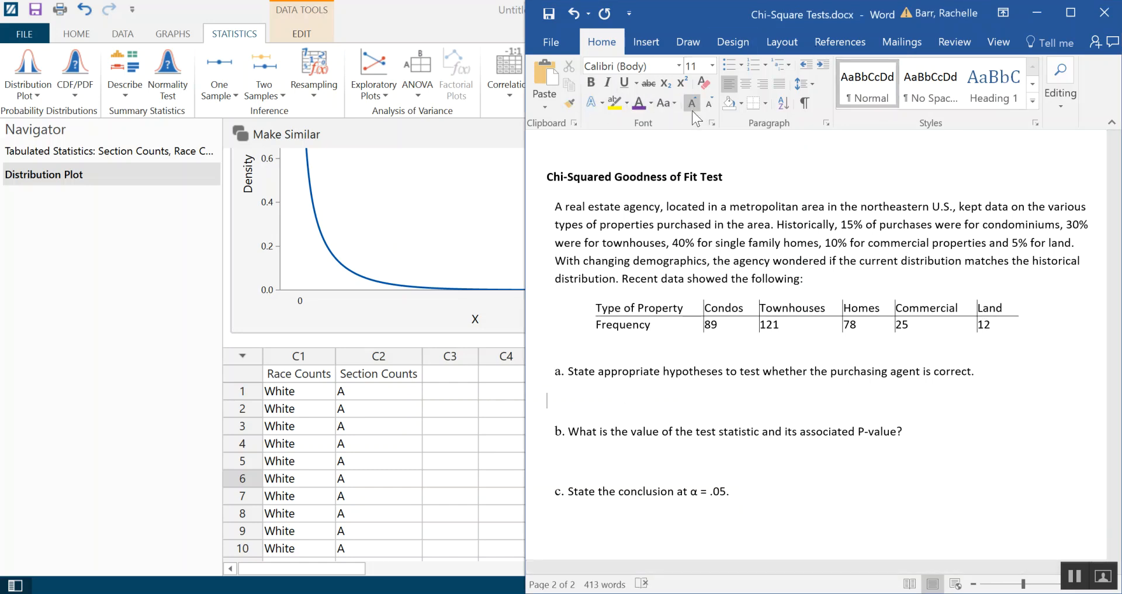
{"action": "left_click", "coordinate": [691, 103]}
{"action": "left_click", "coordinate": [691, 103]}
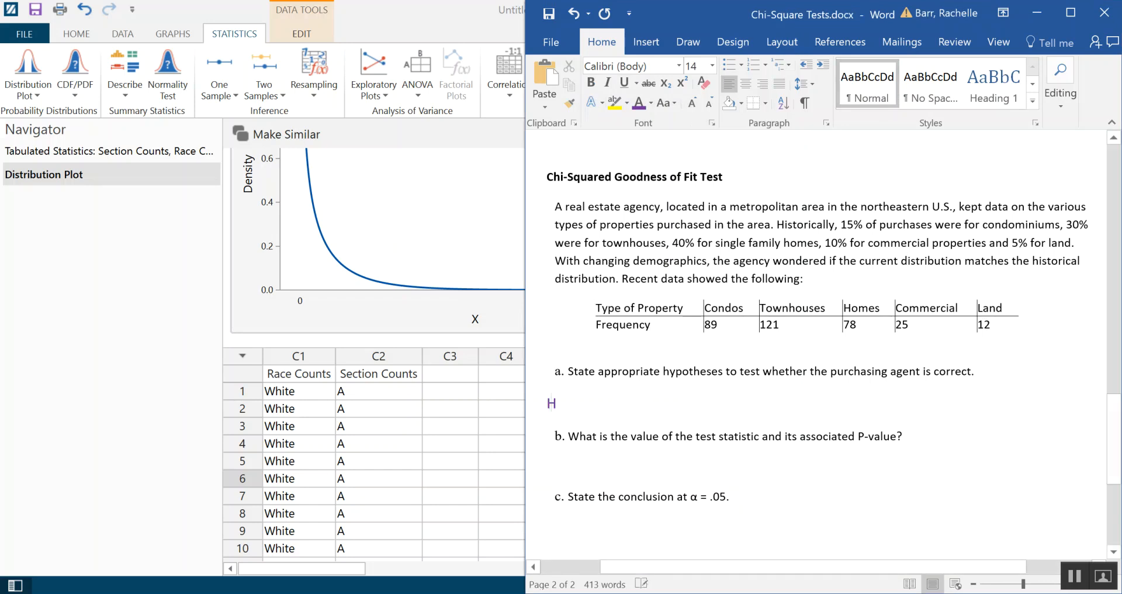
{"action": "type", "text": "Ho"}
{"action": "key", "text": "Return"}
{"action": "key", "text": "BackSpace"}
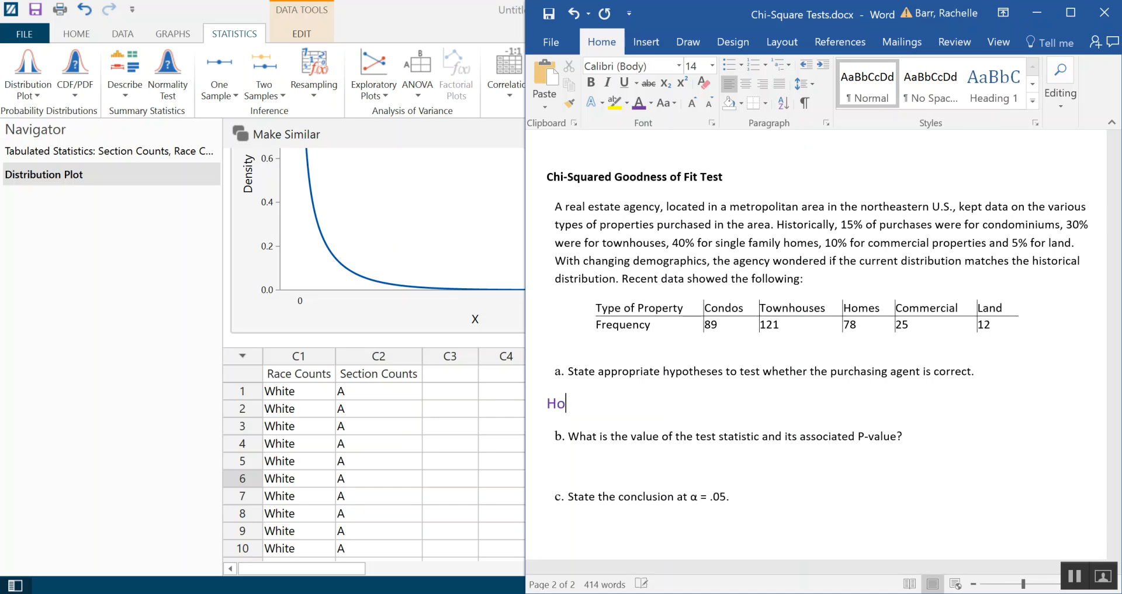
{"action": "type", "text": ":"}
{"action": "key", "text": "Return"}
{"action": "type", "text": "Ha:"}
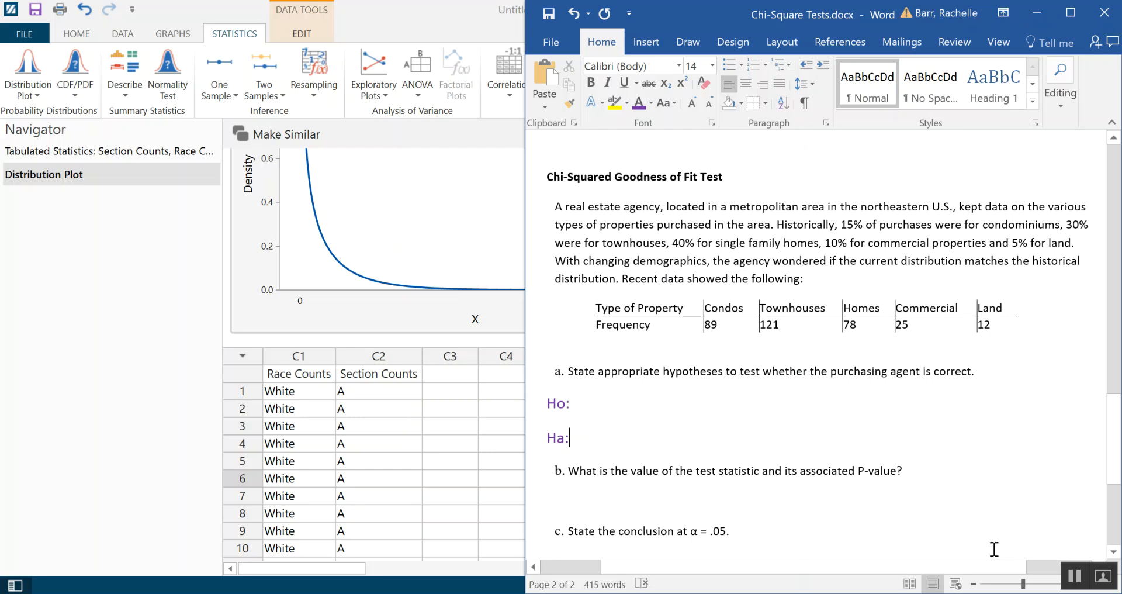
Step: Write the null hypothesis after Ho: "The current distribution of property sales matches the historical distribution."
{"action": "left_click", "coordinate": [623, 404]}
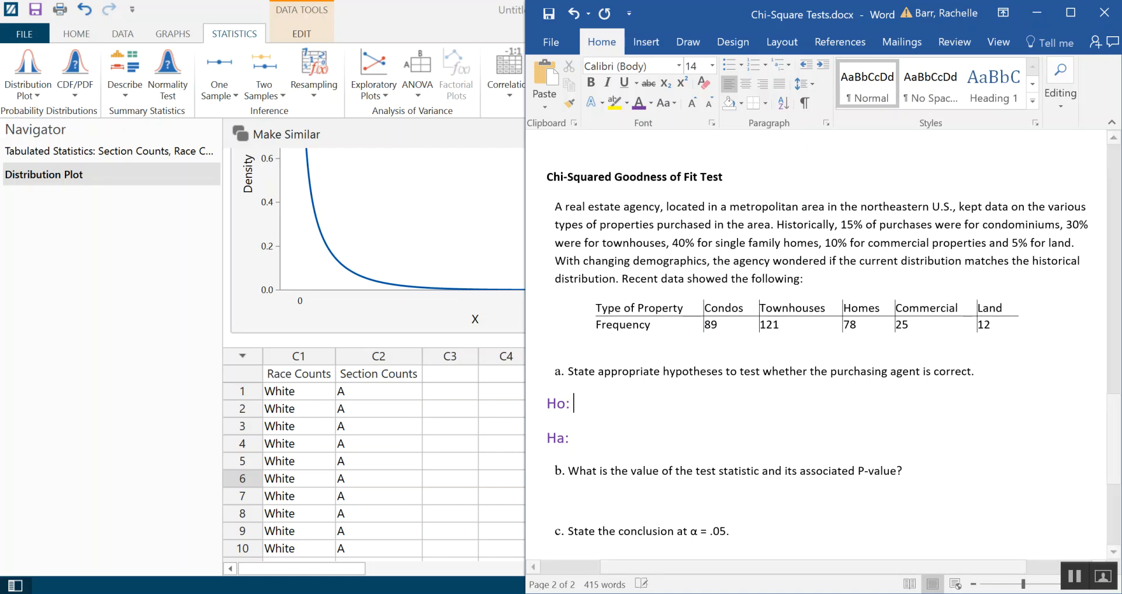
{"action": "type", "text": "Th"}
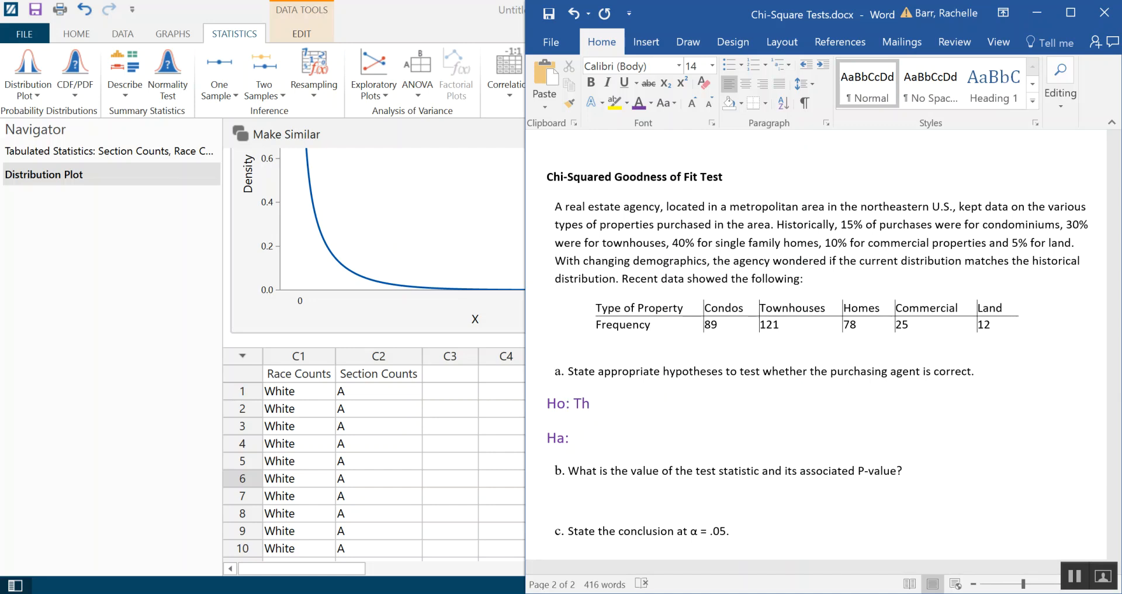
{"action": "type", "text": "e current distribution of p"}
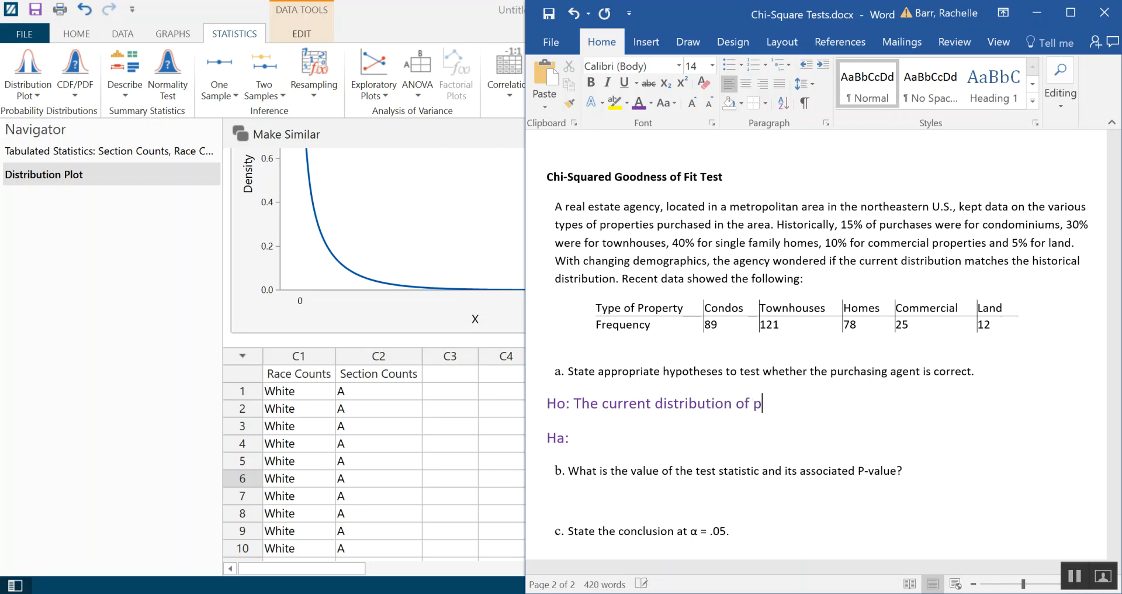
{"action": "type", "text": "roperties"}
{"action": "key", "text": "BackSpace"}
{"action": "key", "text": "BackSpace"}
{"action": "type", "text": "y sale"}
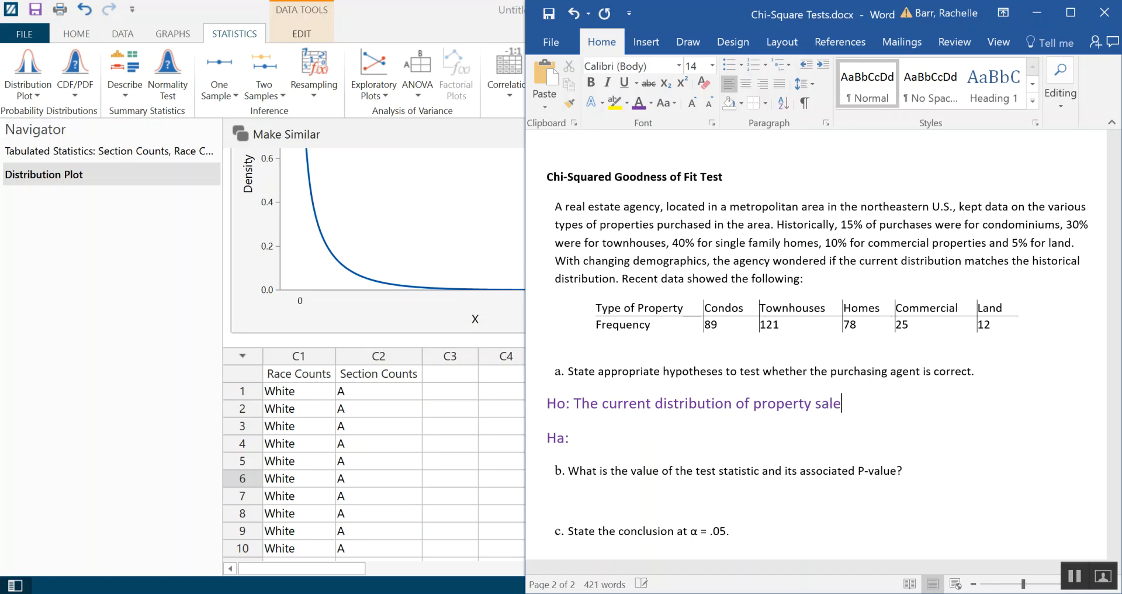
{"action": "type", "text": "s matches"}
{"action": "type", "text": " th"}
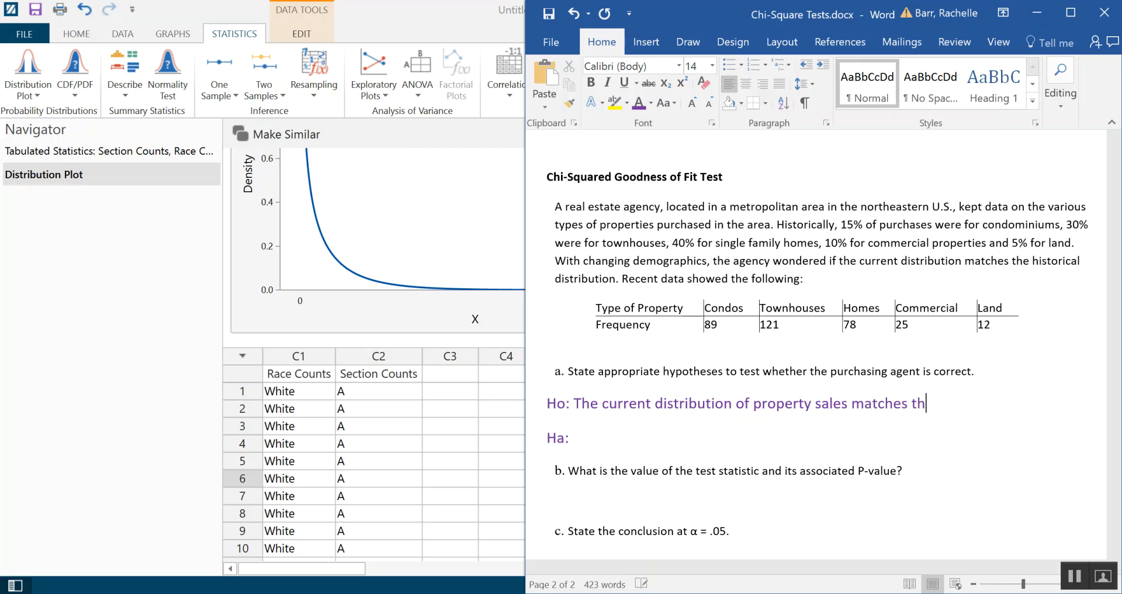
{"action": "type", "text": "e hist"}
{"action": "key", "text": "BackSpace"}
{"action": "type", "text": "orical"}
{"action": "type", "text": "si"}
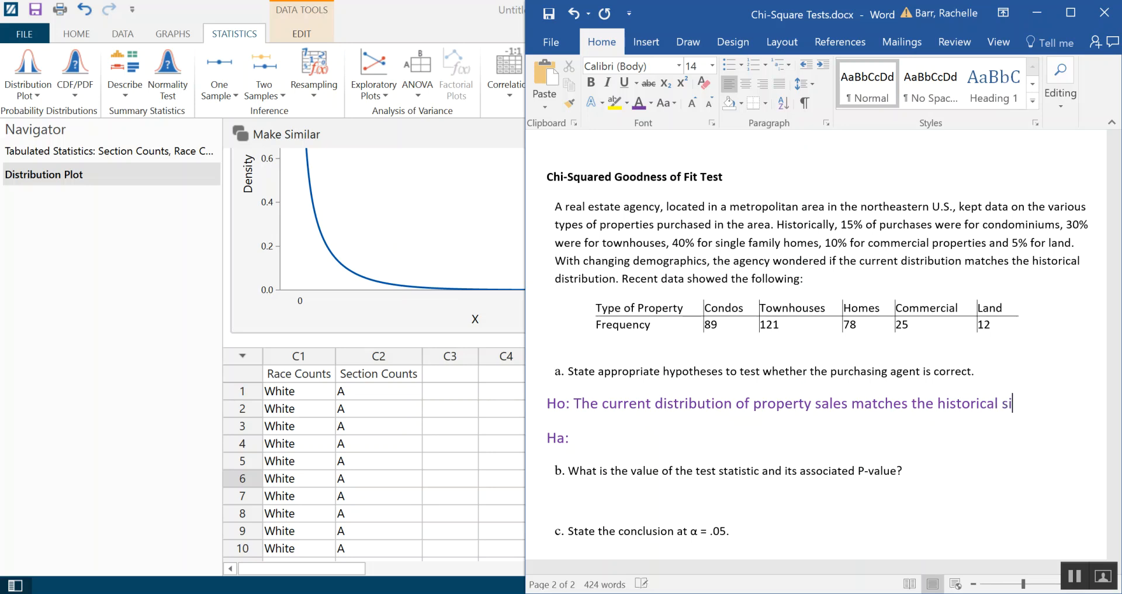
{"action": "key", "text": "BackSpace"}
{"action": "type", "text": "distribution"}
Step: Copy the null hypothesis sentence from the Ho line and paste it after "Ha:"
{"action": "key", "text": "shift+Left"}
{"action": "key", "text": "shift+Left"}
{"action": "key", "text": "shift+Left"}
{"action": "key", "text": "shift+Left"}
{"action": "key", "text": "shift+Left"}
{"action": "key", "text": "shift+Left"}
{"action": "key", "text": "shift+Left"}
{"action": "key", "text": "shift+Left"}
{"action": "key", "text": "shift+Left"}
{"action": "key", "text": "shift+Left"}
{"action": "key", "text": "shift+Left"}
{"action": "key", "text": "shift+Left"}
{"action": "key", "text": "shift+Left"}
{"action": "key", "text": "shift+Left"}
{"action": "key", "text": "shift+Left"}
{"action": "key", "text": "shift+Left"}
{"action": "key", "text": "shift+Left"}
{"action": "key", "text": "shift+Left"}
{"action": "key", "text": "shift+Left"}
{"action": "key", "text": "shift+Left"}
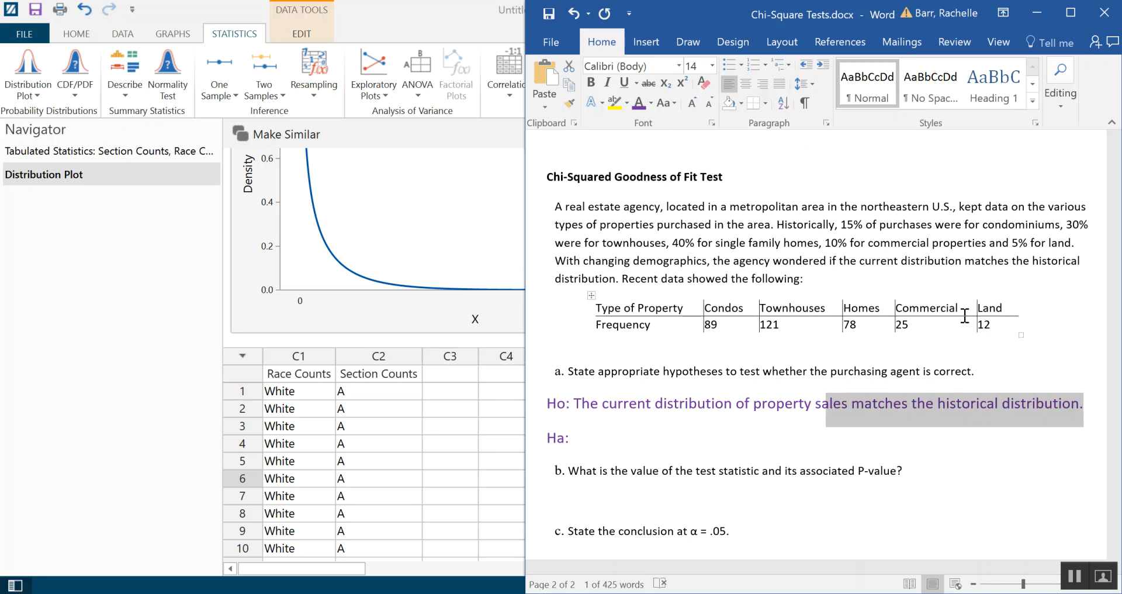
{"action": "key", "text": "shift+Left"}
{"action": "key", "text": "shift+Left"}
{"action": "key", "text": "shift+Left"}
{"action": "key", "text": "shift+Left"}
{"action": "key", "text": "shift+Left"}
{"action": "key", "text": "shift+Left"}
{"action": "key", "text": "shift+Left"}
{"action": "key", "text": "shift+Left"}
{"action": "key", "text": "shift+Left"}
{"action": "key", "text": "shift+Left"}
{"action": "key", "text": "shift+Left"}
{"action": "key", "text": "shift+Left"}
{"action": "key", "text": "shift+Left"}
{"action": "key", "text": "shift+Left"}
{"action": "key", "text": "shift+Left"}
{"action": "key", "text": "shift+Left"}
{"action": "key", "text": "shift+Left"}
{"action": "key", "text": "shift+Left"}
{"action": "key", "text": "shift+Left"}
{"action": "key", "text": "shift+Left"}
{"action": "key", "text": "shift+Left"}
{"action": "key", "text": "ctrl+c"}
{"action": "key", "text": "Down"}
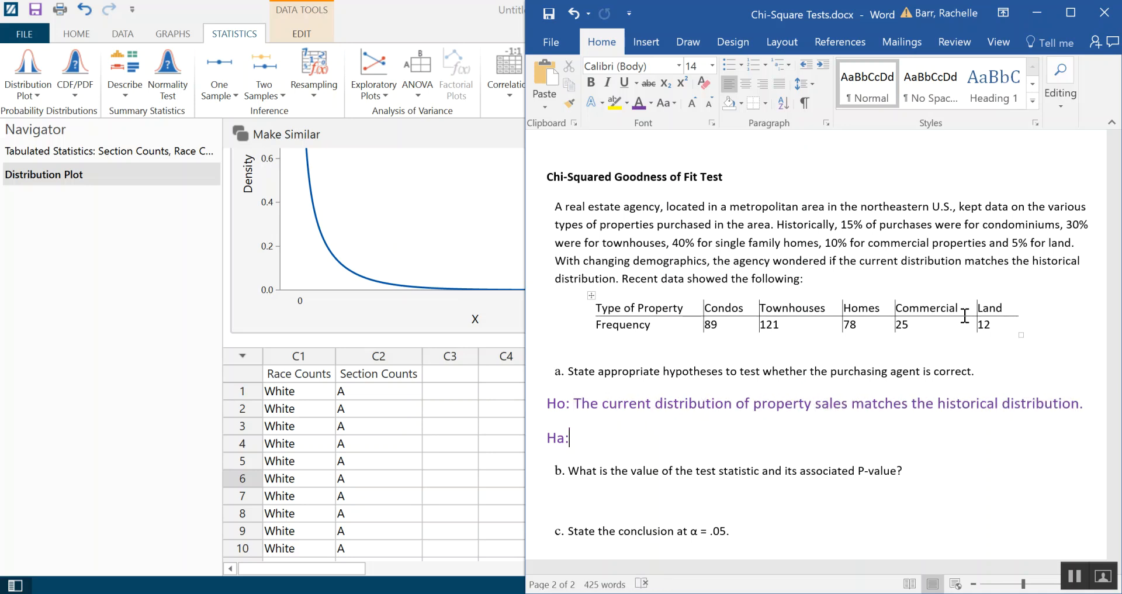
{"action": "key", "text": "ctrl+v"}
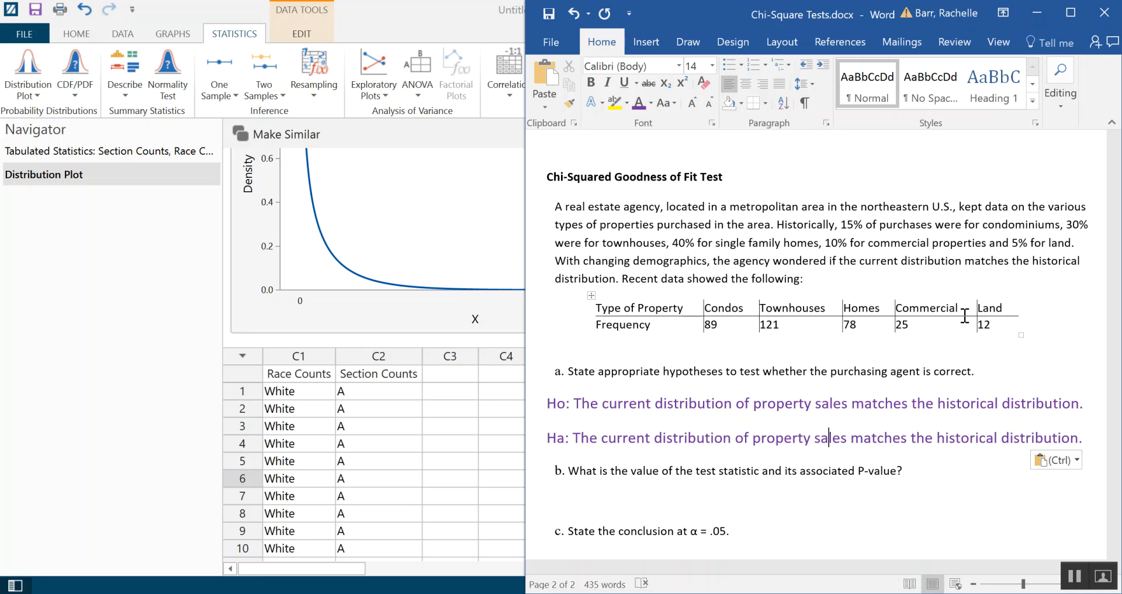
Step: Replace "matches" with "differs from" in the Ha sentence
{"action": "key", "text": "Right"}
{"action": "key", "text": "Right"}
{"action": "key", "text": "Right"}
{"action": "key", "text": "Right"}
{"action": "key", "text": "Right"}
{"action": "key", "text": "Right"}
{"action": "key", "text": "Right"}
{"action": "key", "text": "Right"}
{"action": "key", "text": "Right"}
{"action": "key", "text": "Right"}
{"action": "key", "text": "shift+Left"}
{"action": "key", "text": "shift+Left"}
{"action": "key", "text": "shift+Left"}
{"action": "key", "text": "shift+Left"}
{"action": "key", "text": "shift+Left"}
{"action": "key", "text": "shift+Left"}
{"action": "key", "text": "shift+Left"}
{"action": "key", "text": "shift+Left"}
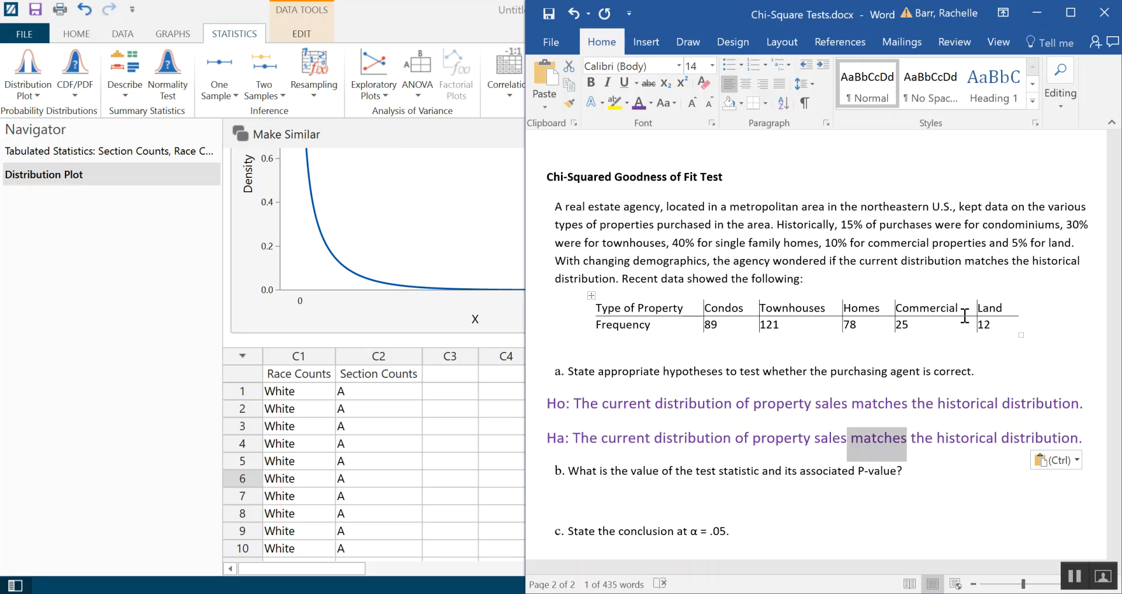
{"action": "type", "text": "differes for"}
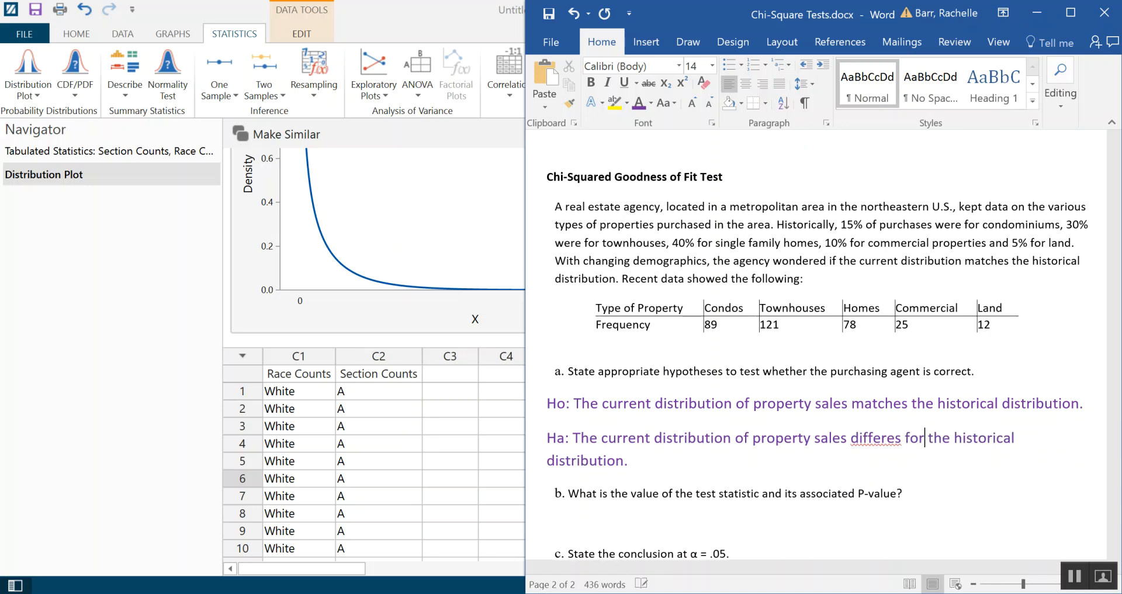
{"action": "key", "text": "BackSpace"}
{"action": "key", "text": "BackSpace"}
{"action": "type", "text": "rom"}
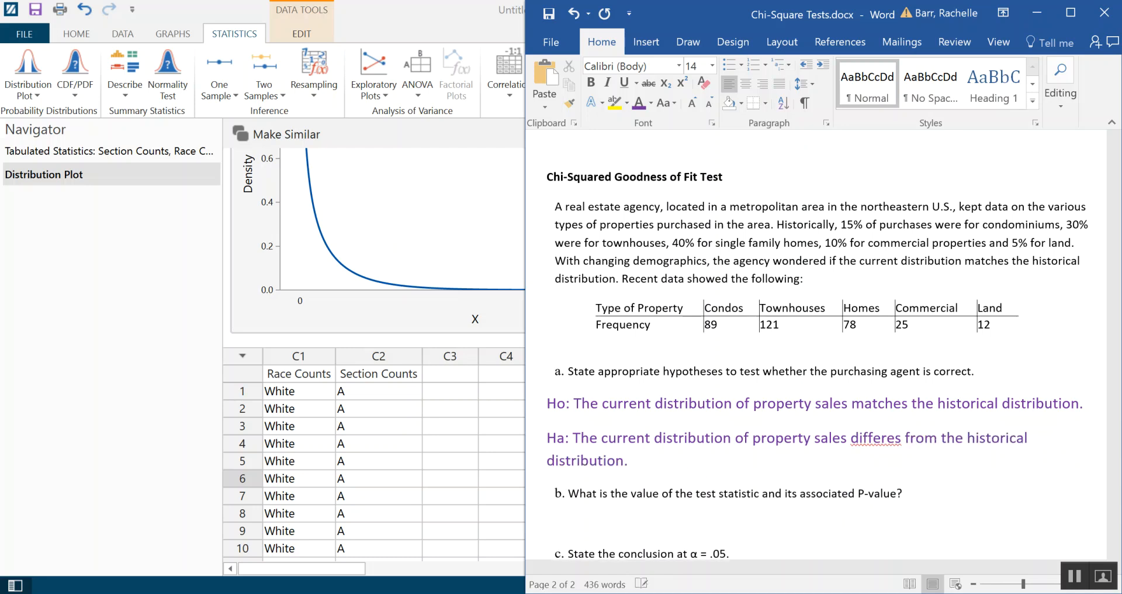
{"action": "key", "text": "BackSpace"}
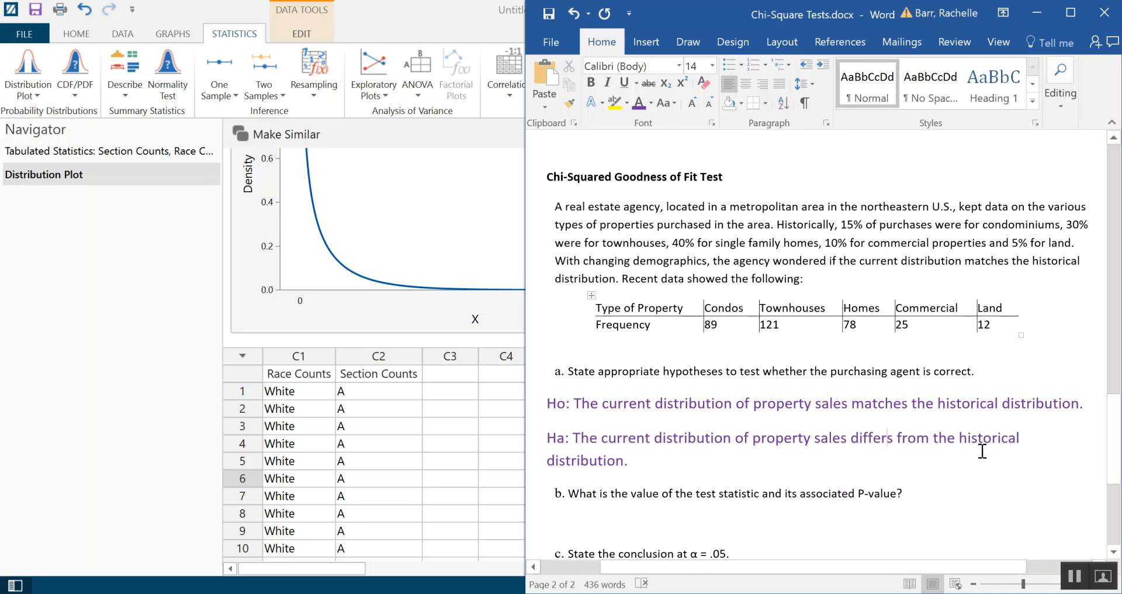
Step: In Minitab Express, set up a Chi-Square Goodness-of-Fit test on summarized data with Frequency as observed counts and Type as category names
{"action": "scroll", "coordinate": [982, 451], "scroll_direction": "down", "scroll_amount": 3}
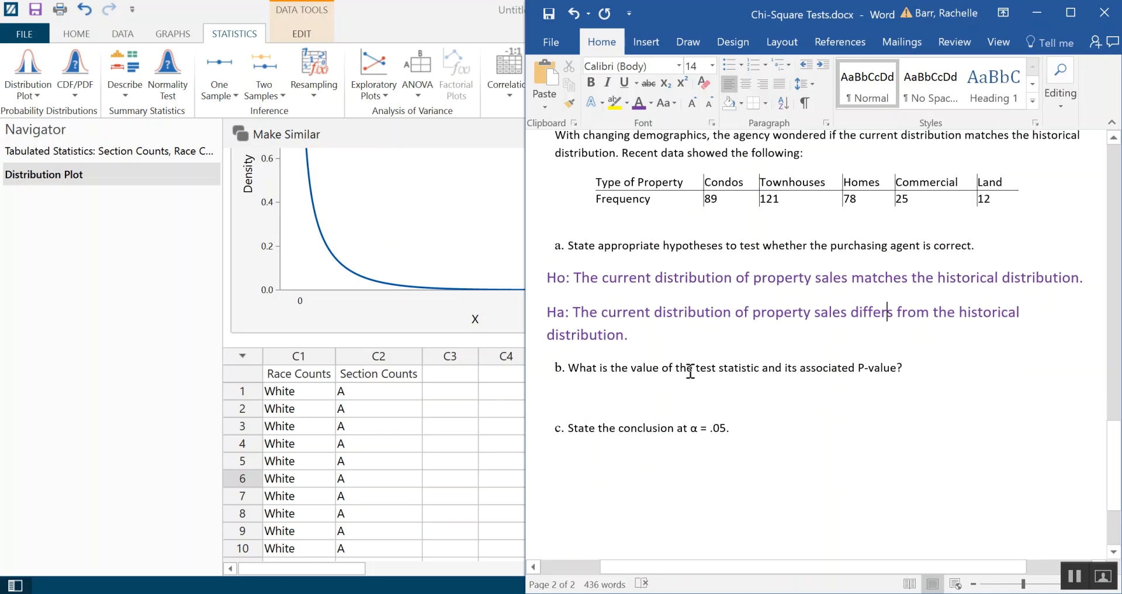
{"action": "scroll", "coordinate": [648, 403], "scroll_direction": "down", "scroll_amount": 4}
{"action": "scroll", "coordinate": [847, 420], "scroll_direction": "up", "scroll_amount": 7}
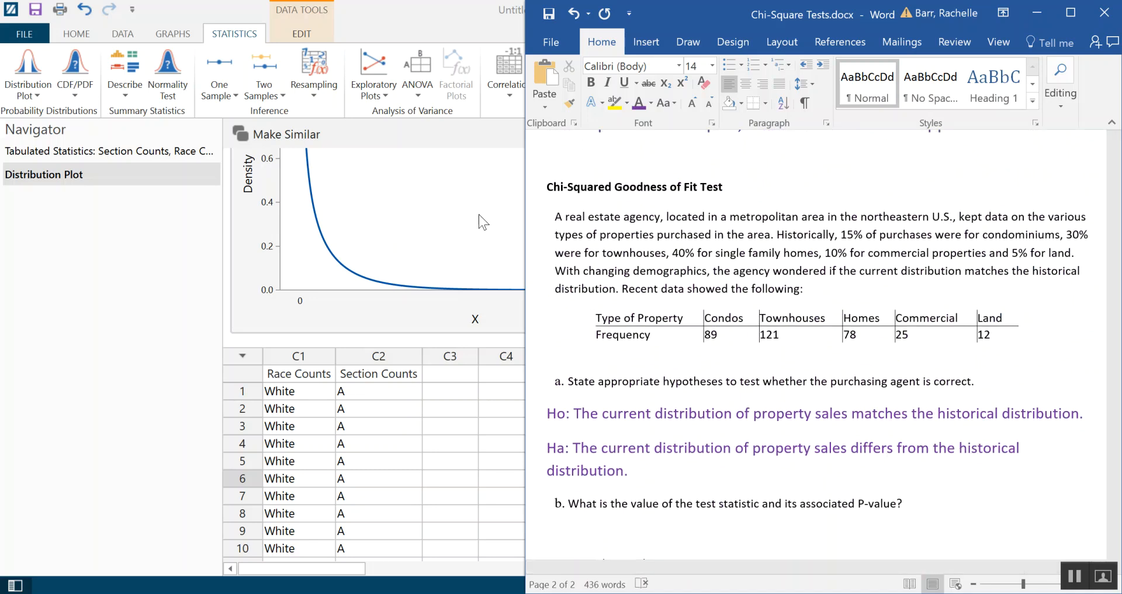
{"action": "left_click", "coordinate": [450, 234]}
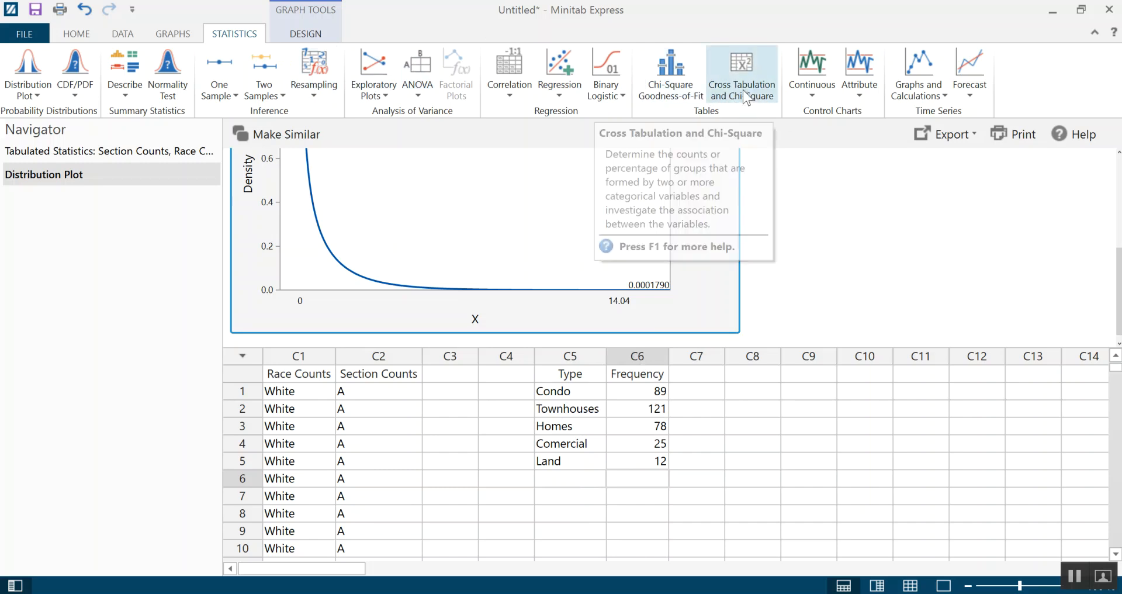
{"action": "left_click", "coordinate": [685, 89]}
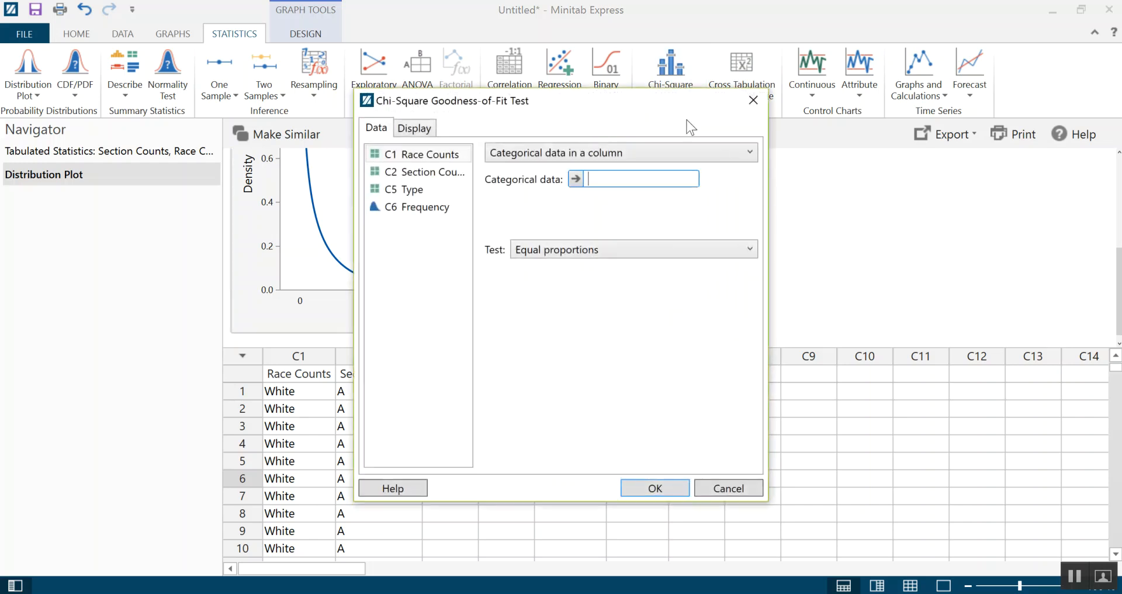
{"action": "left_click_drag", "start_coordinate": [650, 109], "coordinate": [874, 124]}
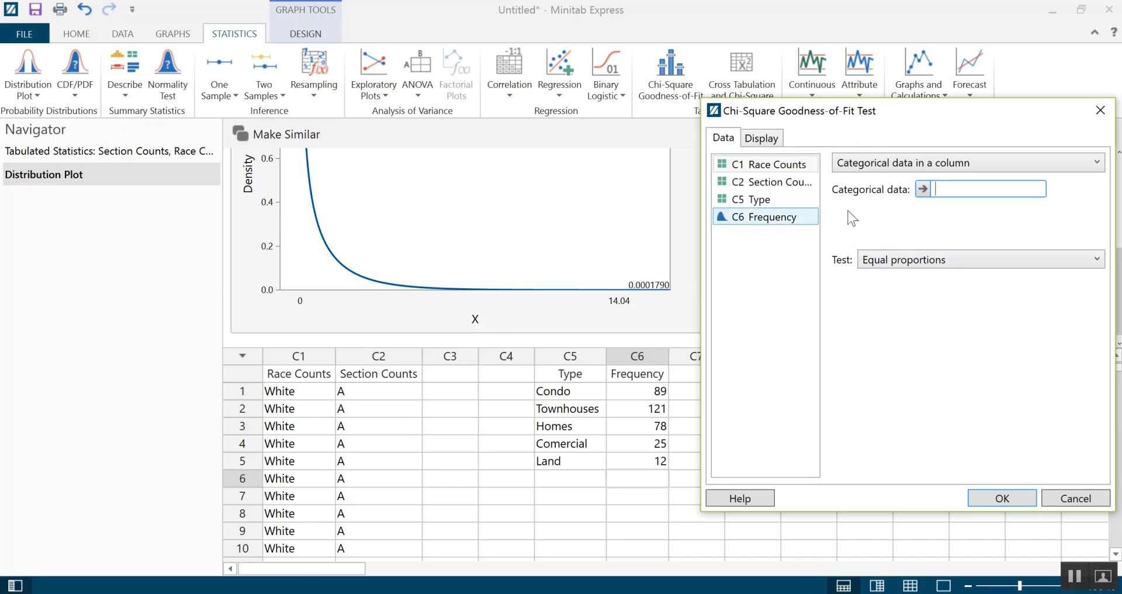
{"action": "left_click", "coordinate": [992, 163]}
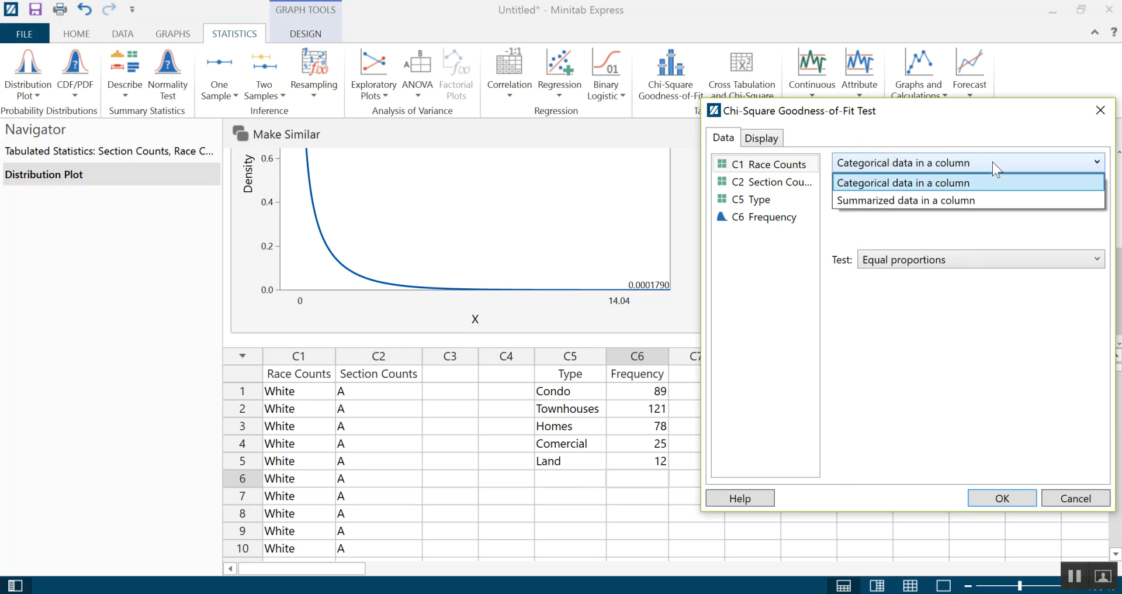
{"action": "left_click", "coordinate": [1006, 200]}
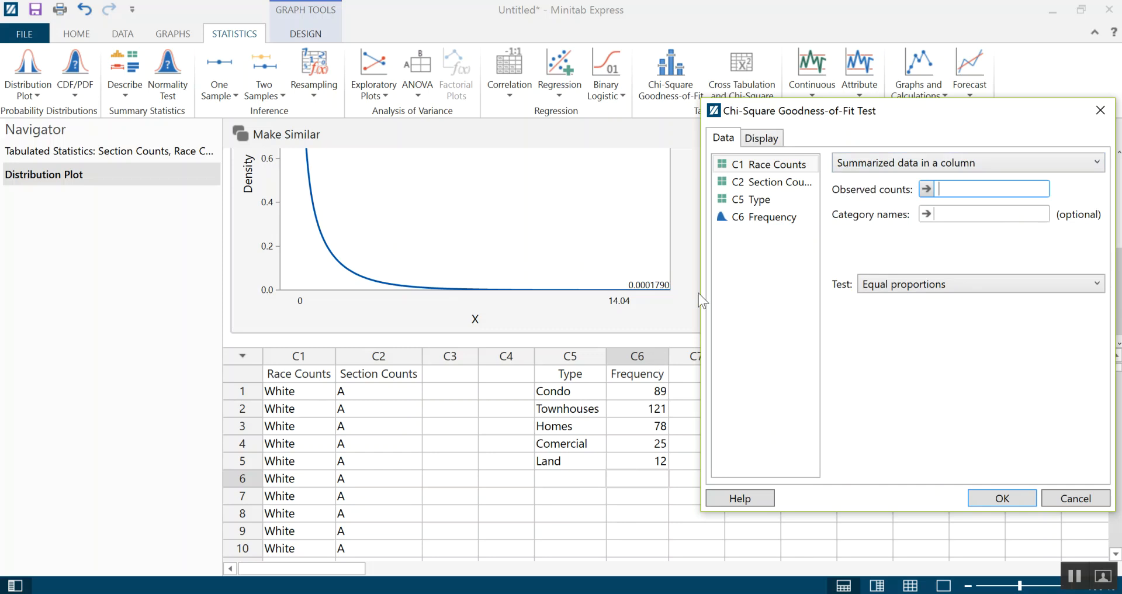
{"action": "double_click", "coordinate": [760, 217]}
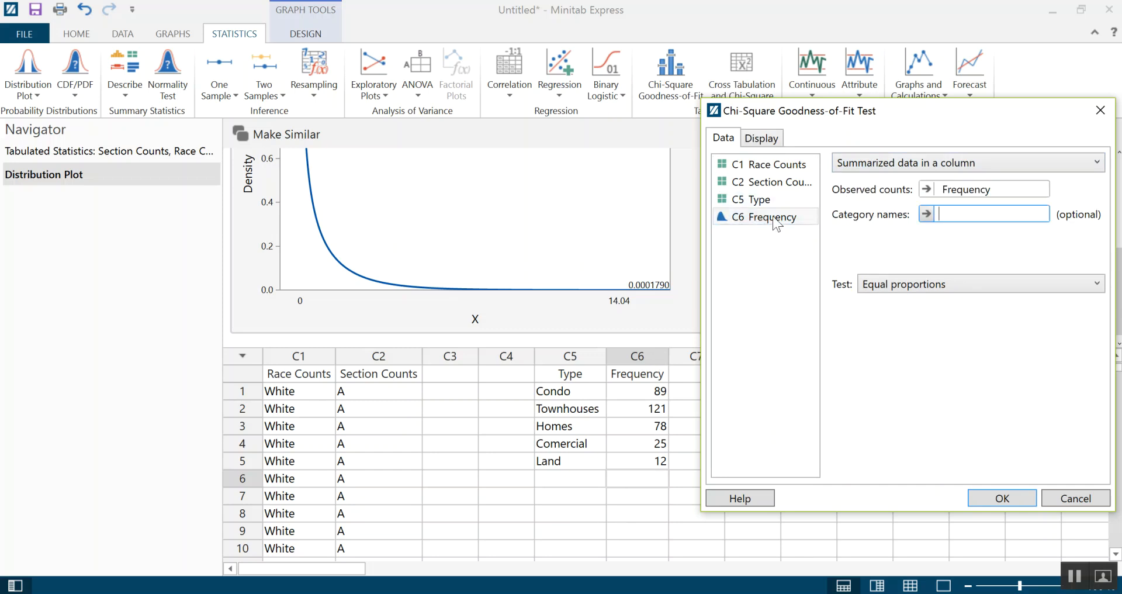
{"action": "double_click", "coordinate": [799, 199]}
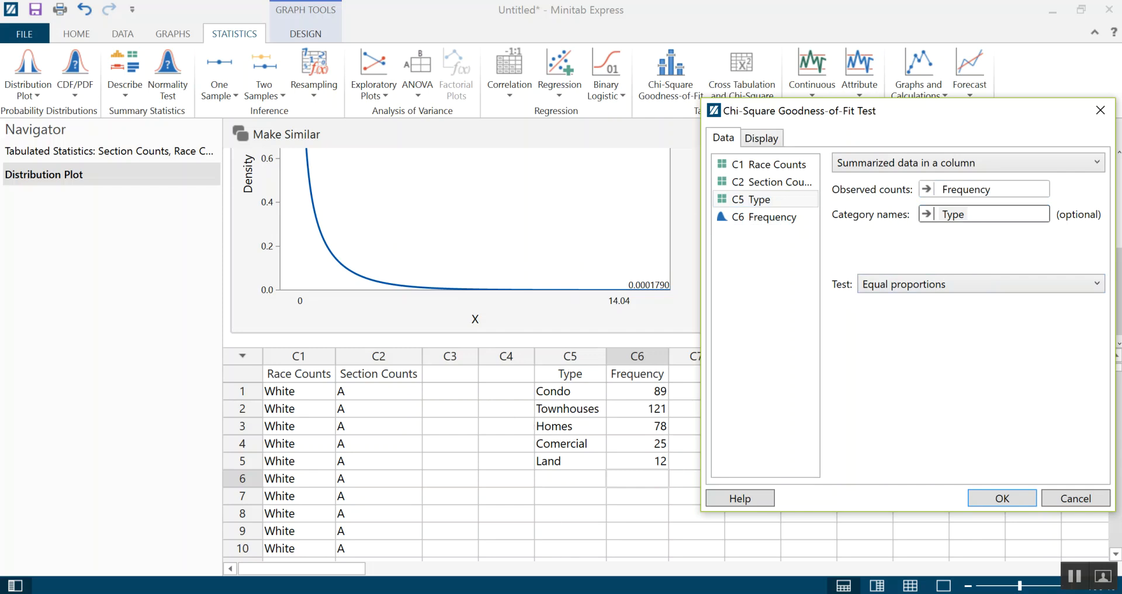
Step: Check the historical percentages in the Word worksheet and set the goodness-of-fit test in Minitab Express to specified proportions
{"action": "key", "text": "alt+Tab"}
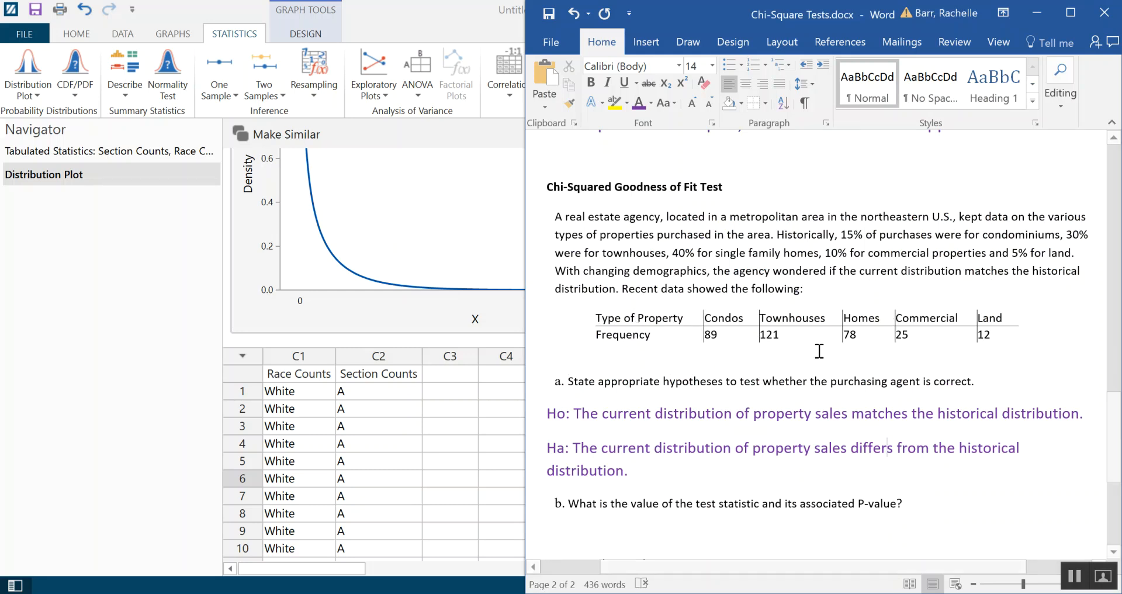
{"action": "left_click", "coordinate": [458, 446]}
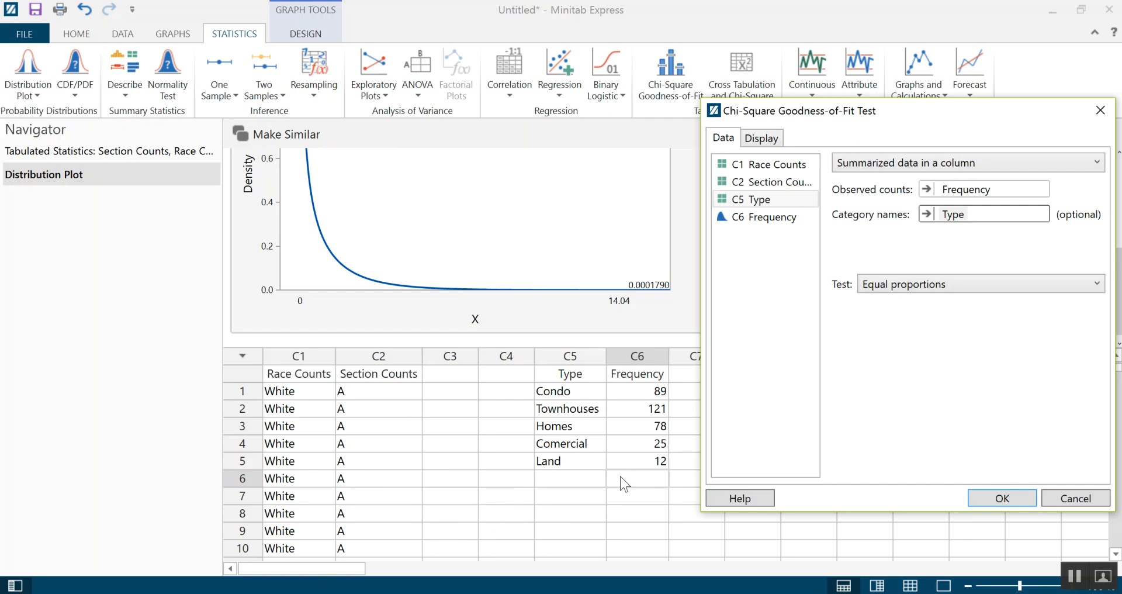
{"action": "left_click_drag", "start_coordinate": [982, 109], "coordinate": [914, 92]}
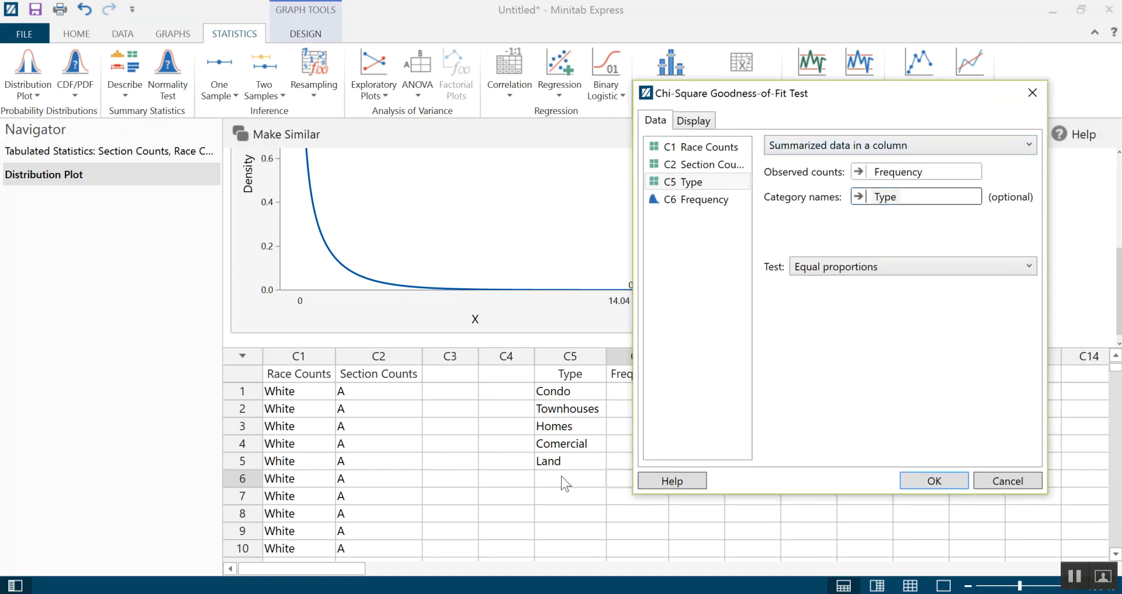
{"action": "left_click", "coordinate": [892, 268]}
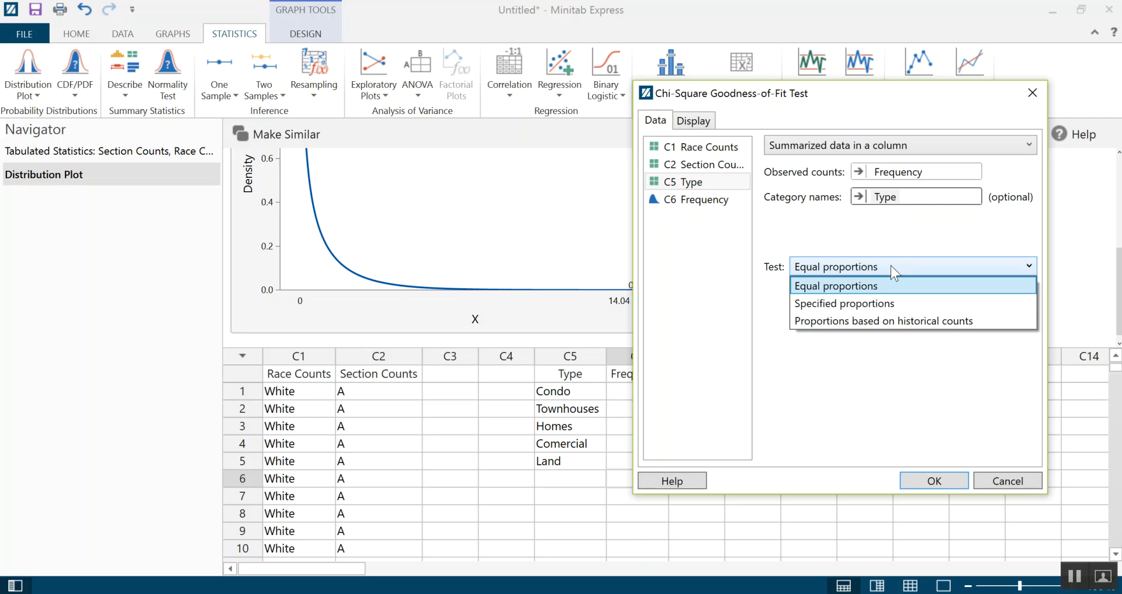
{"action": "left_click", "coordinate": [882, 302]}
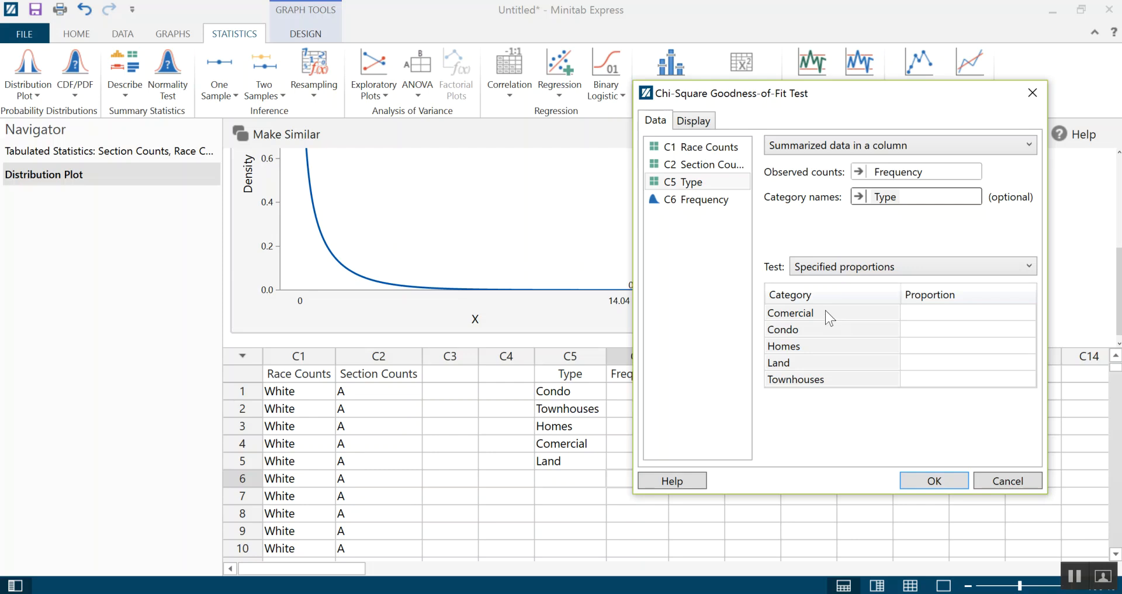
Step: Enter the test proportions: 0.1 for Comercial, 0.15 for Condo, 0.4 for Homes, 0.05 for Land and 0.3 for Townhouses
{"action": "left_click", "coordinate": [970, 313]}
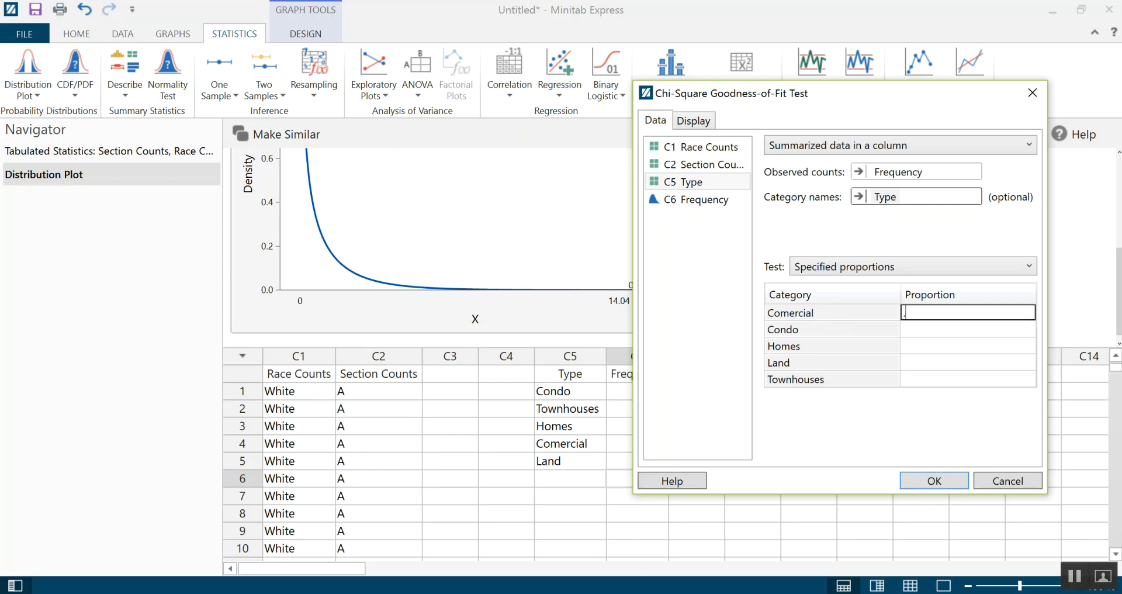
{"action": "type", "text": ".10"}
{"action": "left_click", "coordinate": [967, 329]}
{"action": "type", "text": "."}
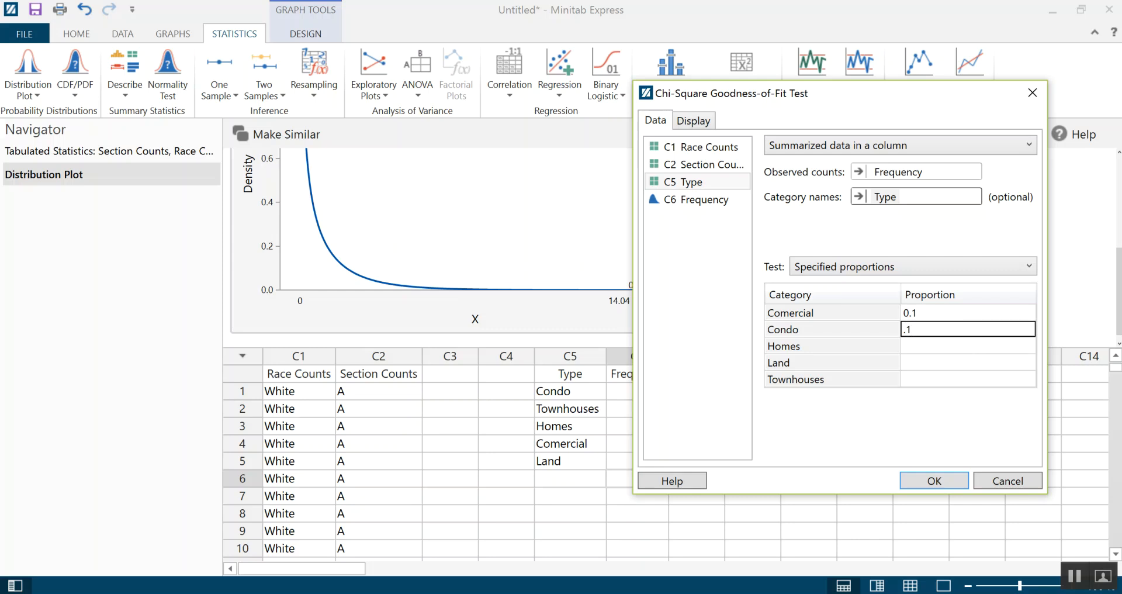
{"action": "type", "text": "15"}
{"action": "left_click", "coordinate": [959, 346]}
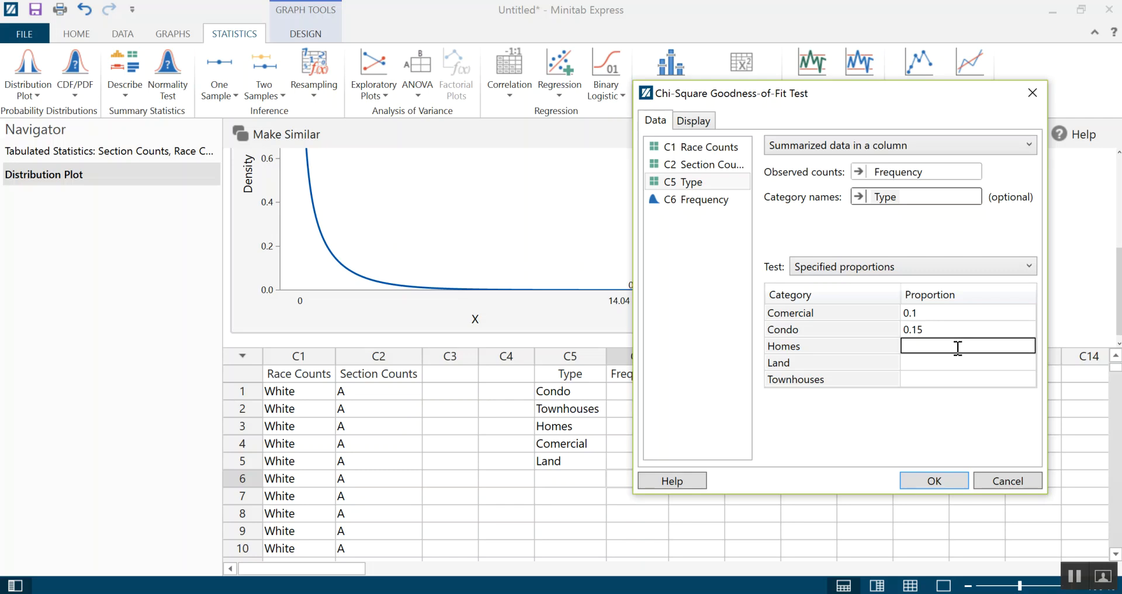
{"action": "type", "text": ".40"}
{"action": "left_click", "coordinate": [992, 362]}
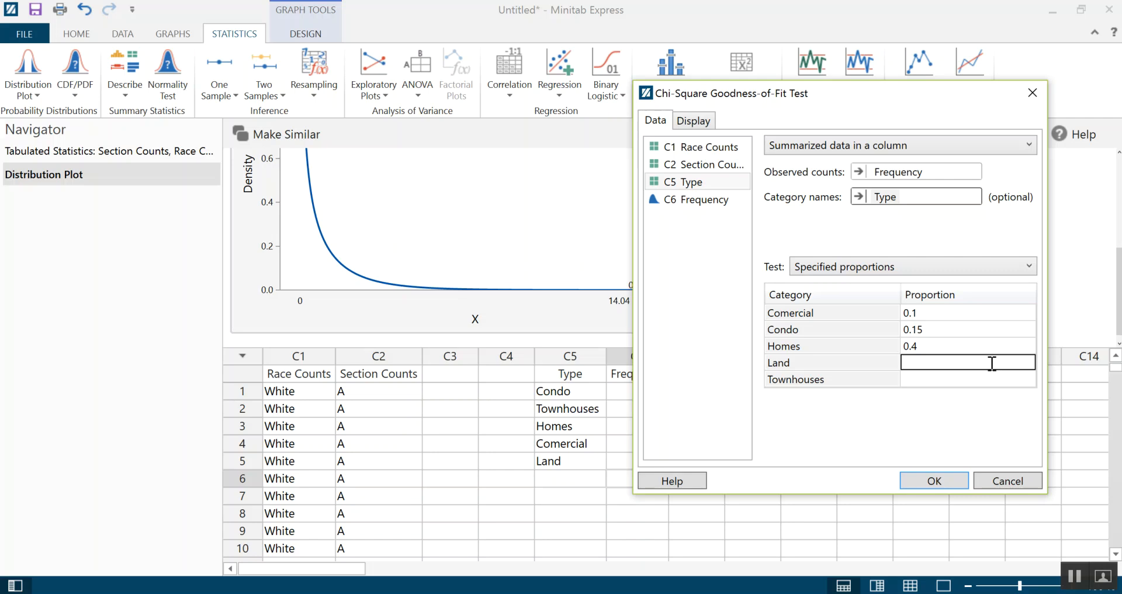
{"action": "type", "text": ".05"}
{"action": "left_click", "coordinate": [966, 382]}
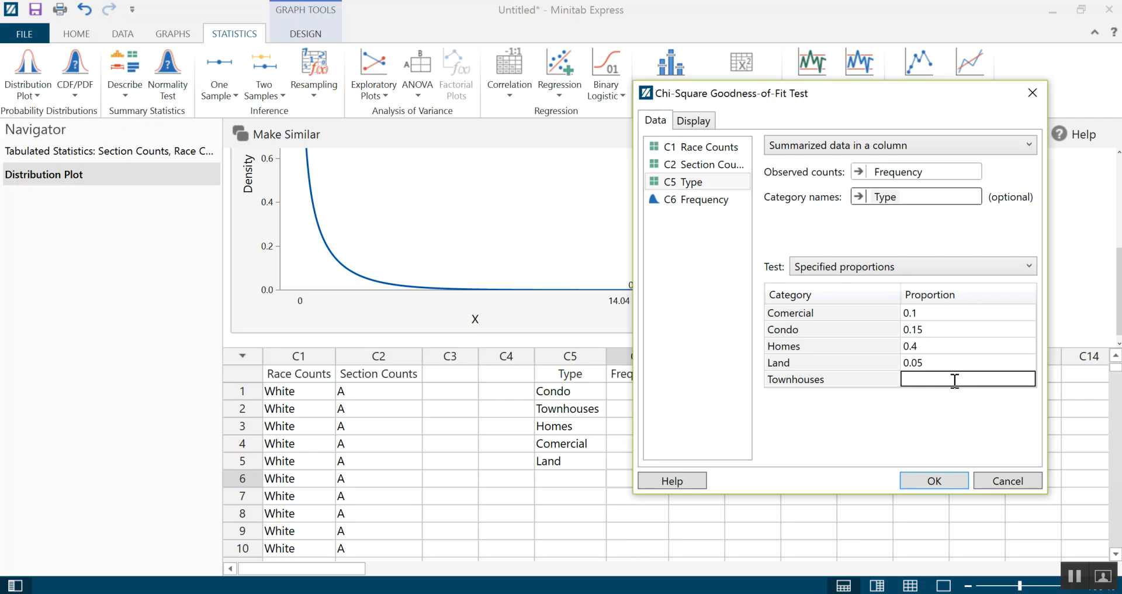
{"action": "type", "text": "0"}
{"action": "left_click", "coordinate": [935, 364]}
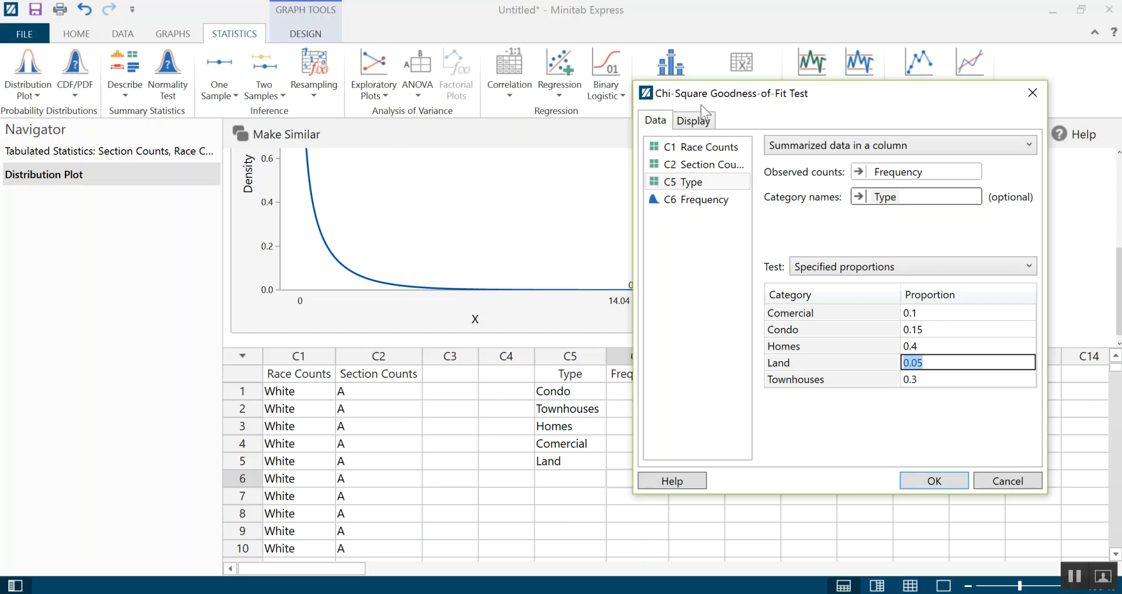
Step: Review the bar chart display options, run the goodness-of-fit test and examine its Chi-Square Test results
{"action": "left_click", "coordinate": [704, 124]}
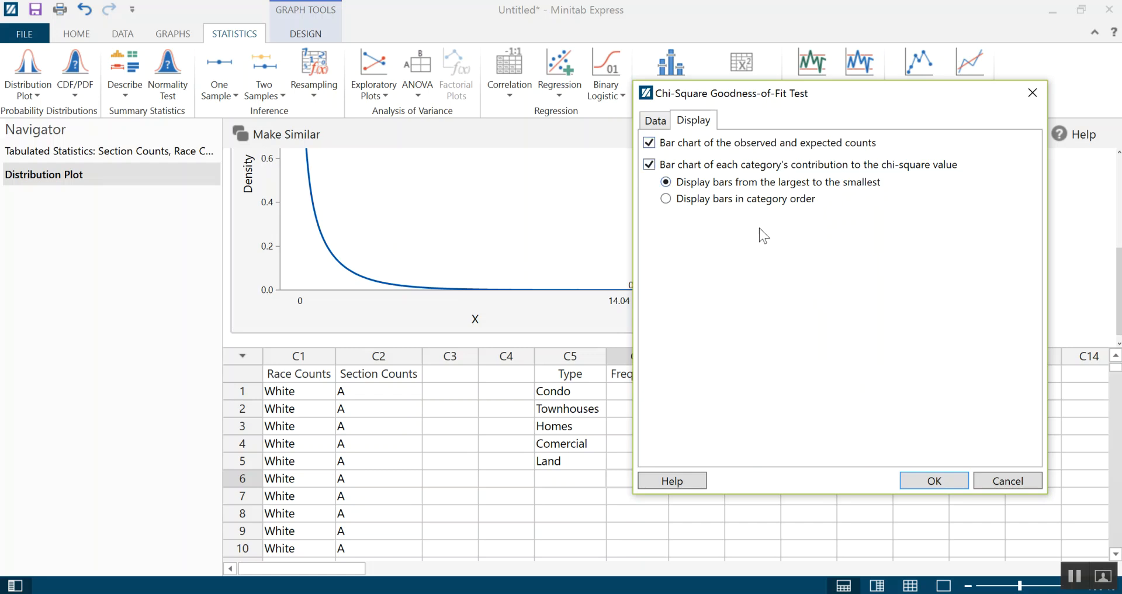
{"action": "left_click", "coordinate": [952, 482]}
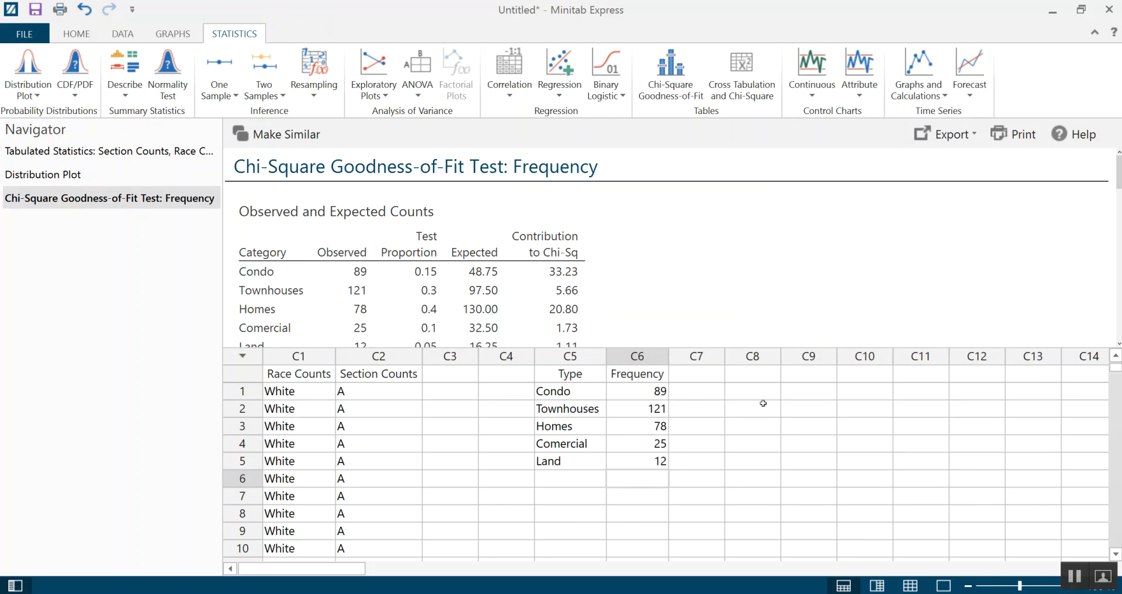
{"action": "scroll", "coordinate": [693, 283], "scroll_direction": "down", "scroll_amount": 1}
{"action": "scroll", "coordinate": [693, 276], "scroll_direction": "up", "scroll_amount": 1}
{"action": "scroll", "coordinate": [692, 275], "scroll_direction": "down", "scroll_amount": 5}
{"action": "scroll", "coordinate": [693, 272], "scroll_direction": "up", "scroll_amount": 1}
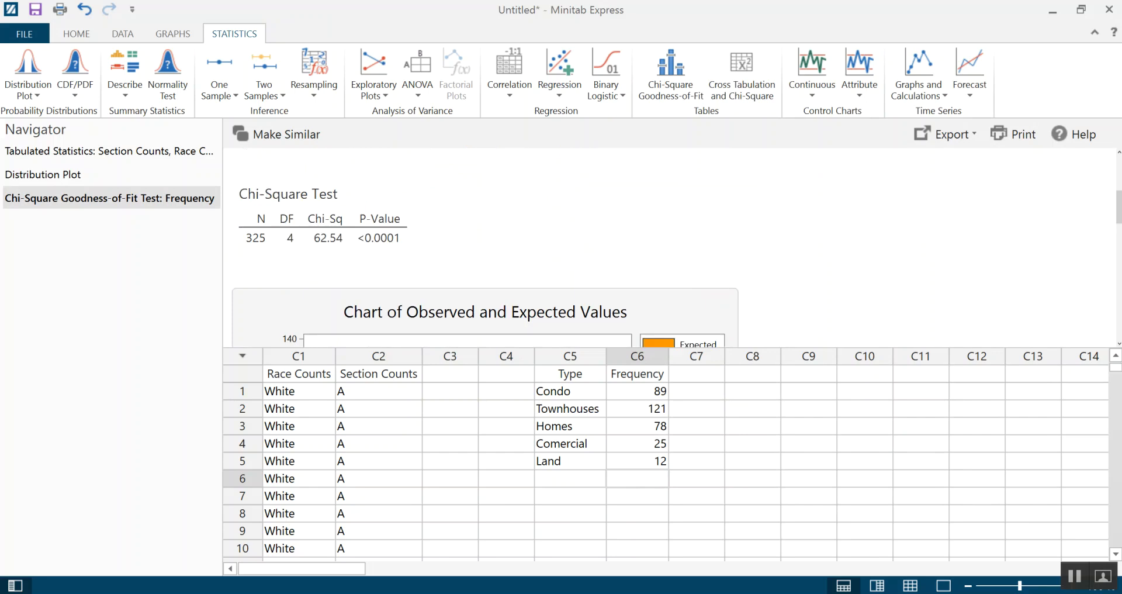
Step: In the Word worksheet, enter the P-value "<0.0001" on the blank line under question b of the Goodness of Fit section
{"action": "key", "text": "alt+Tab"}
{"action": "scroll", "coordinate": [666, 450], "scroll_direction": "down", "scroll_amount": 1}
{"action": "left_click", "coordinate": [672, 447]}
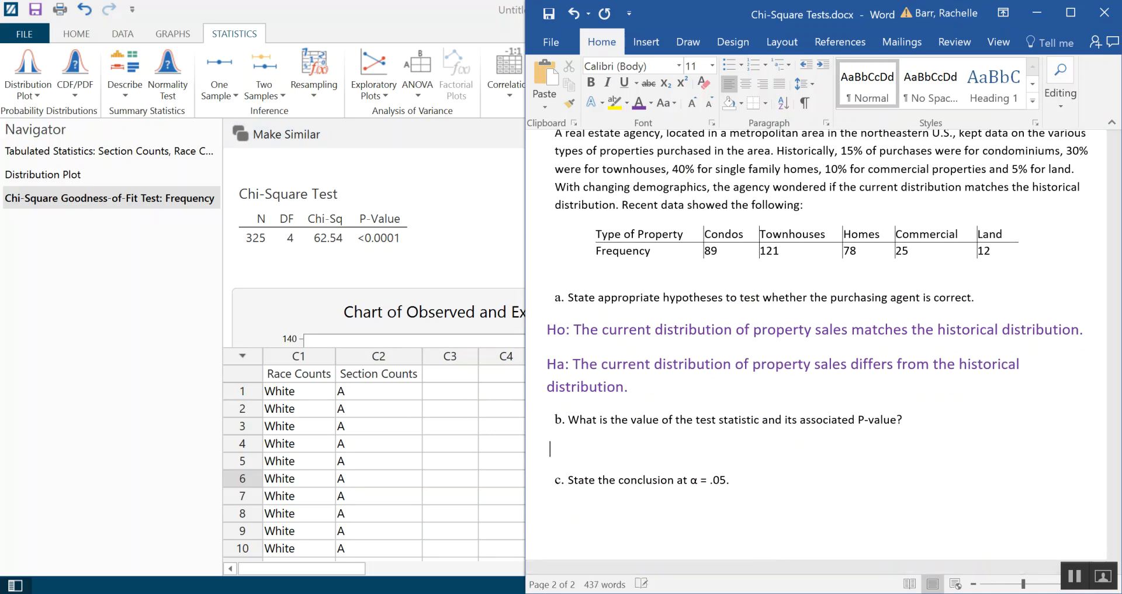
{"action": "type", "text": ","}
{"action": "type", "text": "0.000"}
{"action": "key", "text": "Left"}
{"action": "key", "text": "Left"}
{"action": "key", "text": "Left"}
{"action": "key", "text": "BackSpace"}
{"action": "type", "text": "<"}
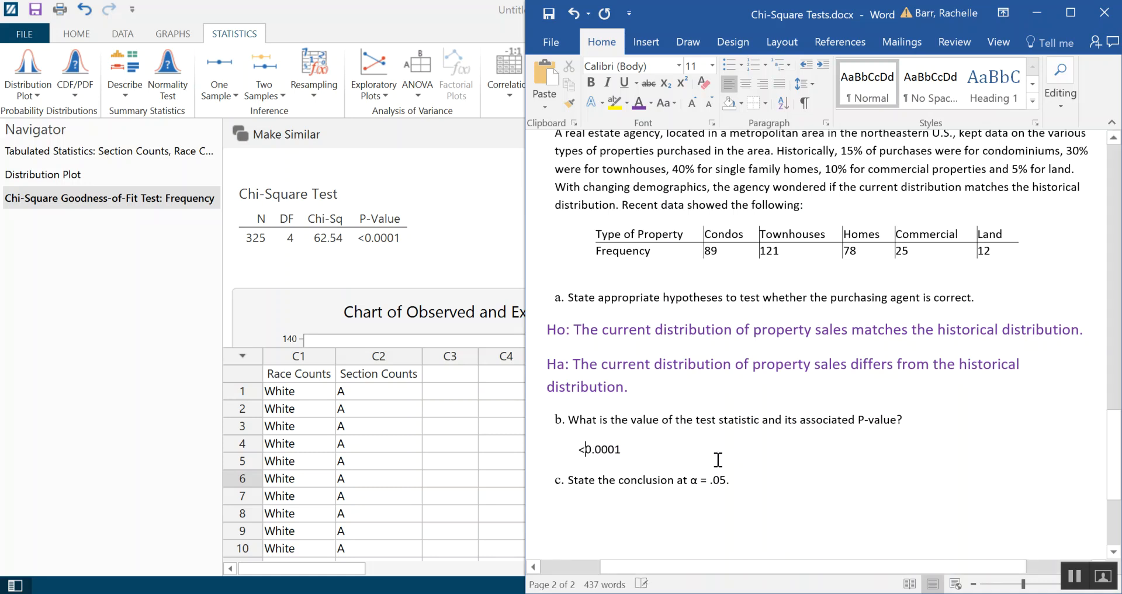
Step: Color the P-value answer under question b purple and add "Chi-Square:62.54" after it
{"action": "triple_click", "coordinate": [599, 449]}
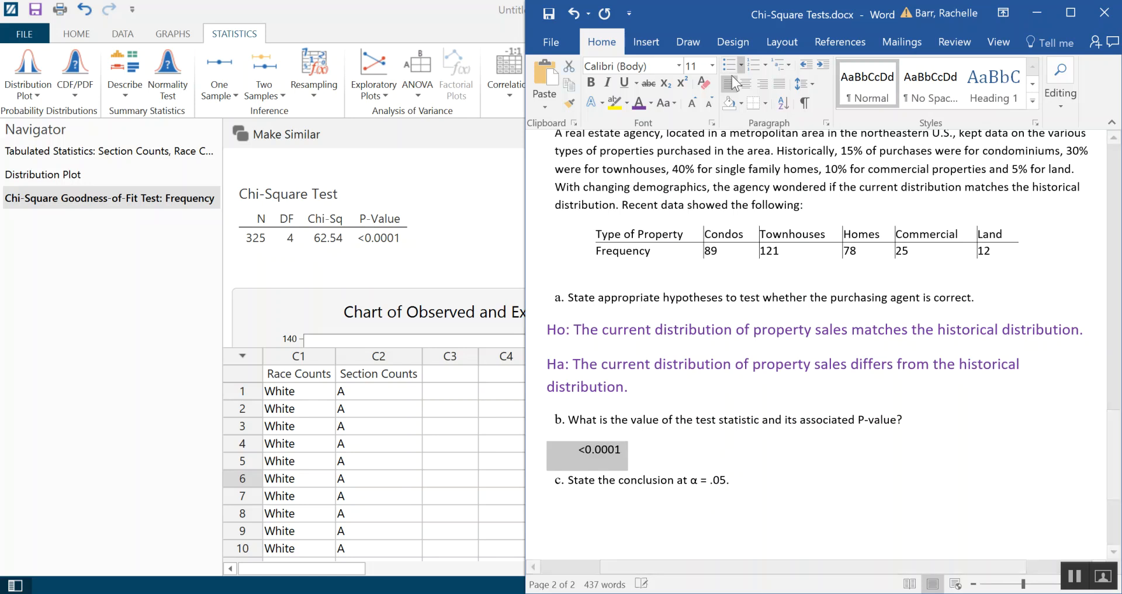
{"action": "left_click", "coordinate": [639, 104]}
{"action": "left_click", "coordinate": [653, 455]}
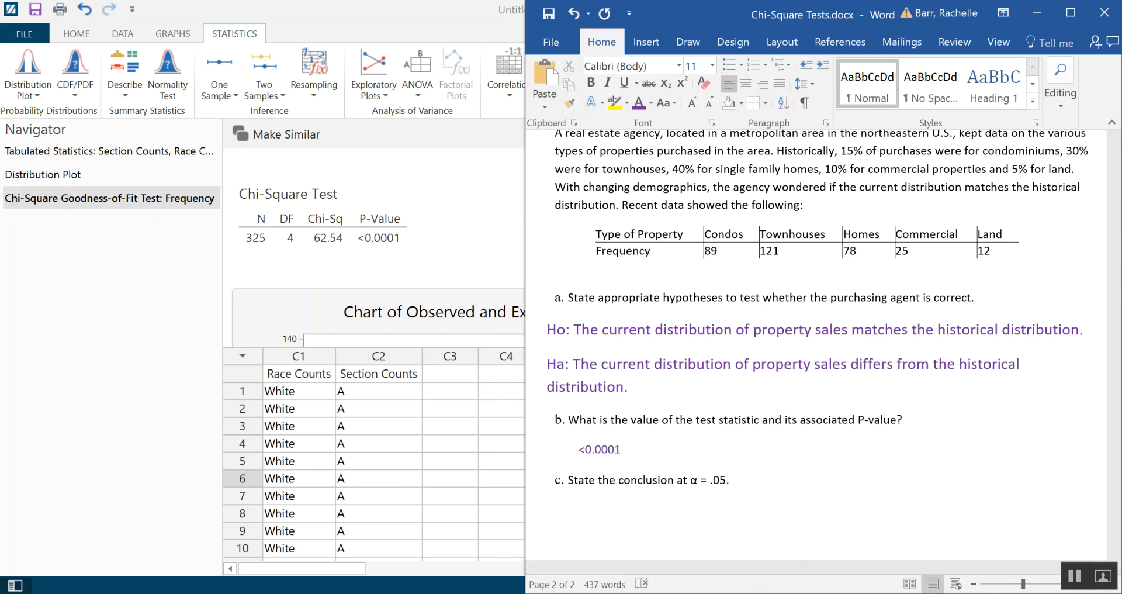
{"action": "type", "text": "Chi-Square:62.54"}
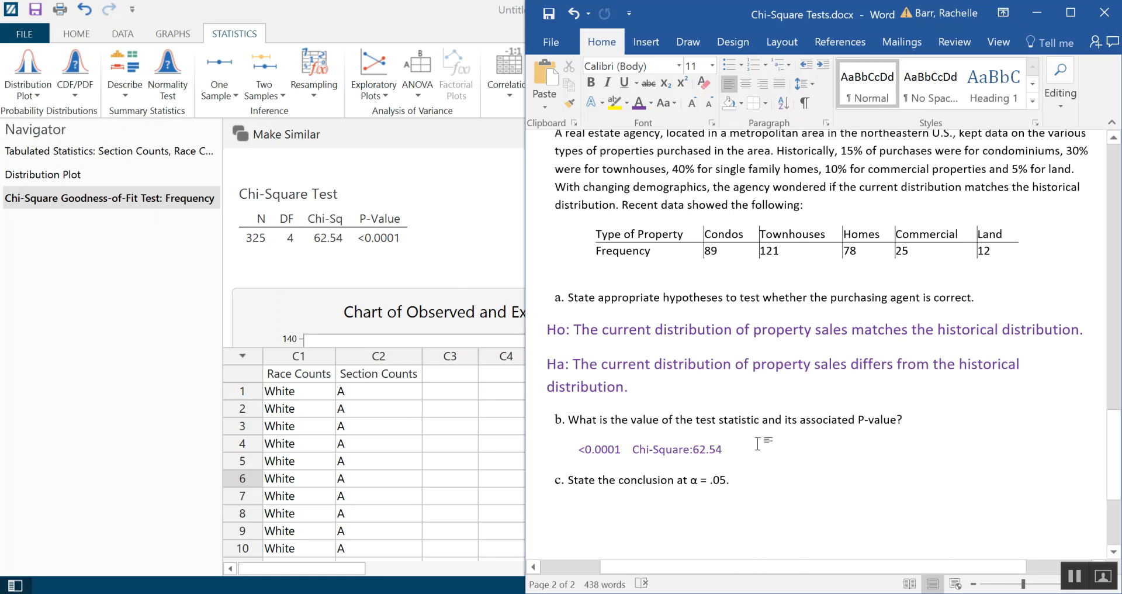
Step: In Minitab Express, set up a Display Probability distribution plot using the Chi-Square distribution with 4 degrees of freedom
{"action": "left_click", "coordinate": [443, 250]}
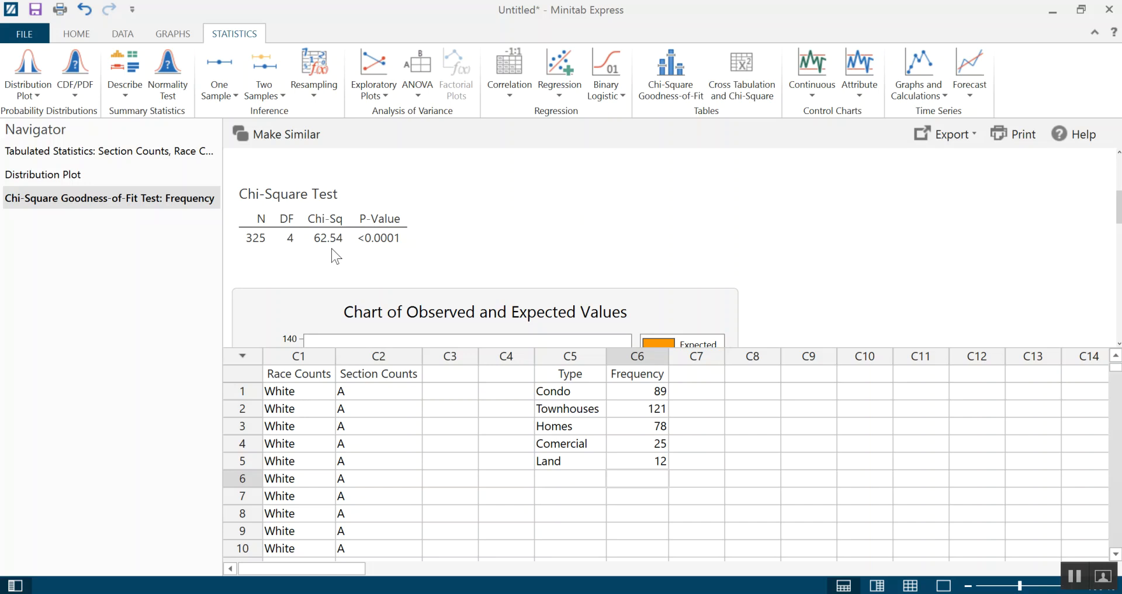
{"action": "left_click", "coordinate": [28, 76]}
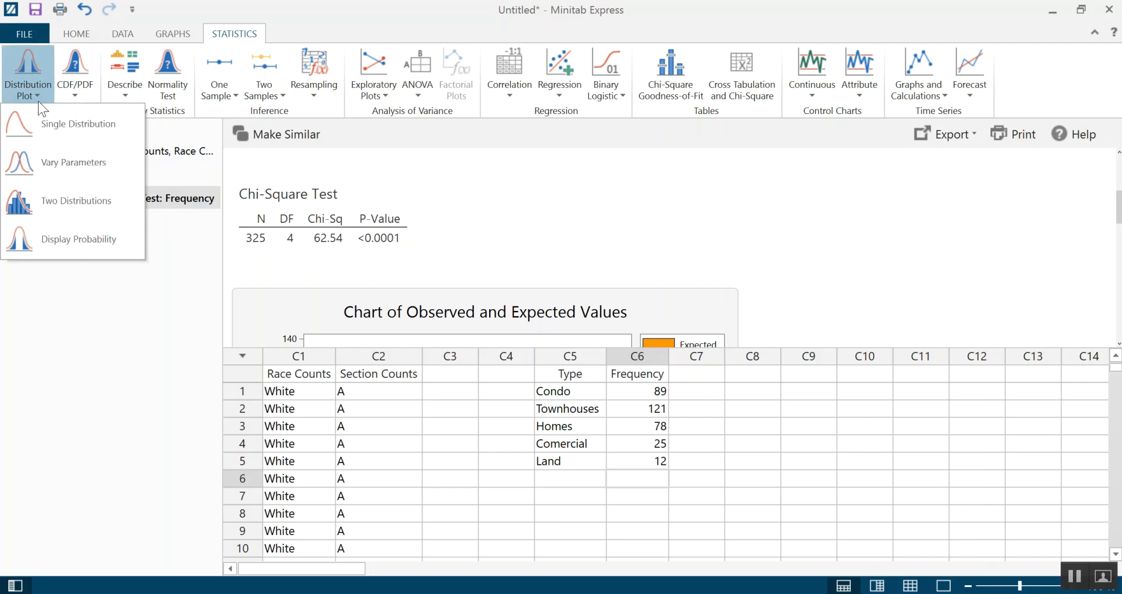
{"action": "left_click", "coordinate": [54, 238]}
{"action": "left_click_drag", "start_coordinate": [475, 78], "coordinate": [653, 101]}
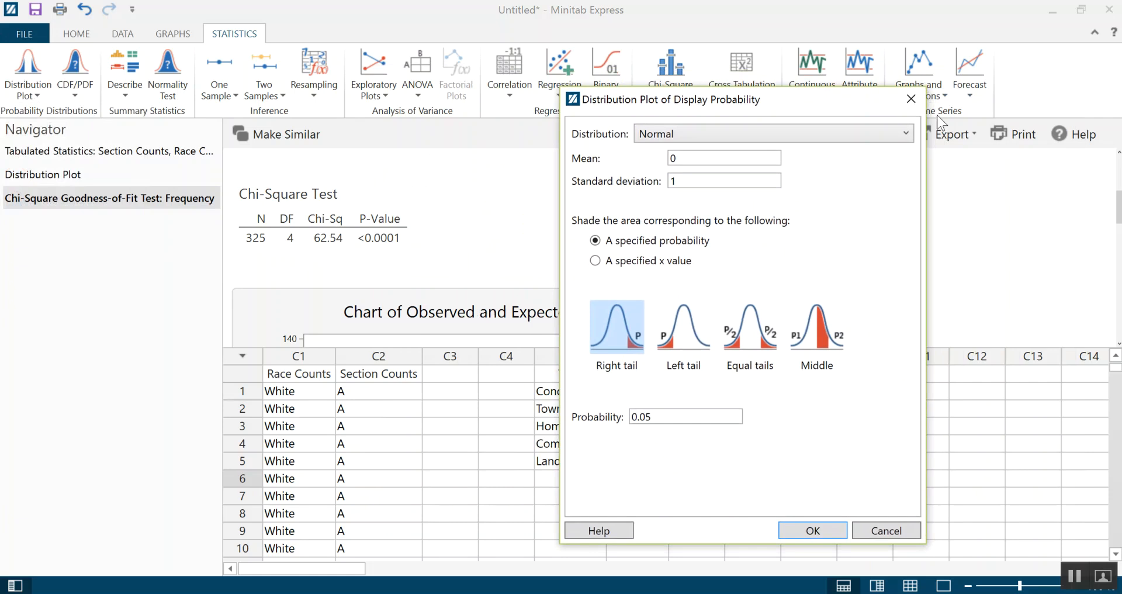
{"action": "left_click", "coordinate": [807, 132]}
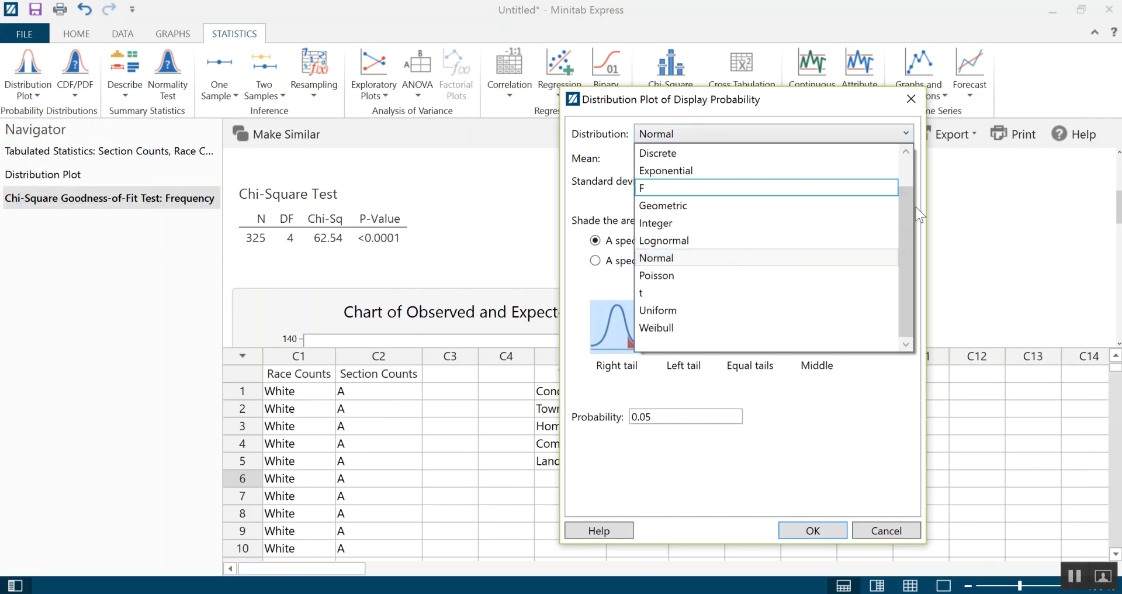
{"action": "scroll", "coordinate": [910, 212], "scroll_direction": "up", "scroll_amount": 1}
{"action": "left_click", "coordinate": [654, 170]}
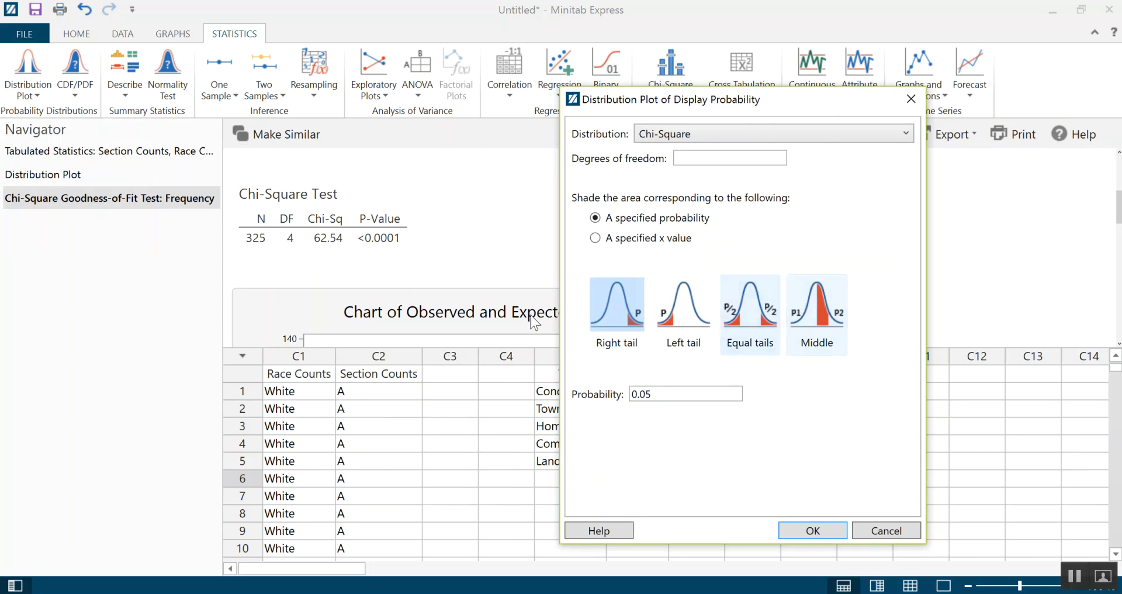
{"action": "left_click", "coordinate": [718, 160]}
{"action": "type", "text": "4"}
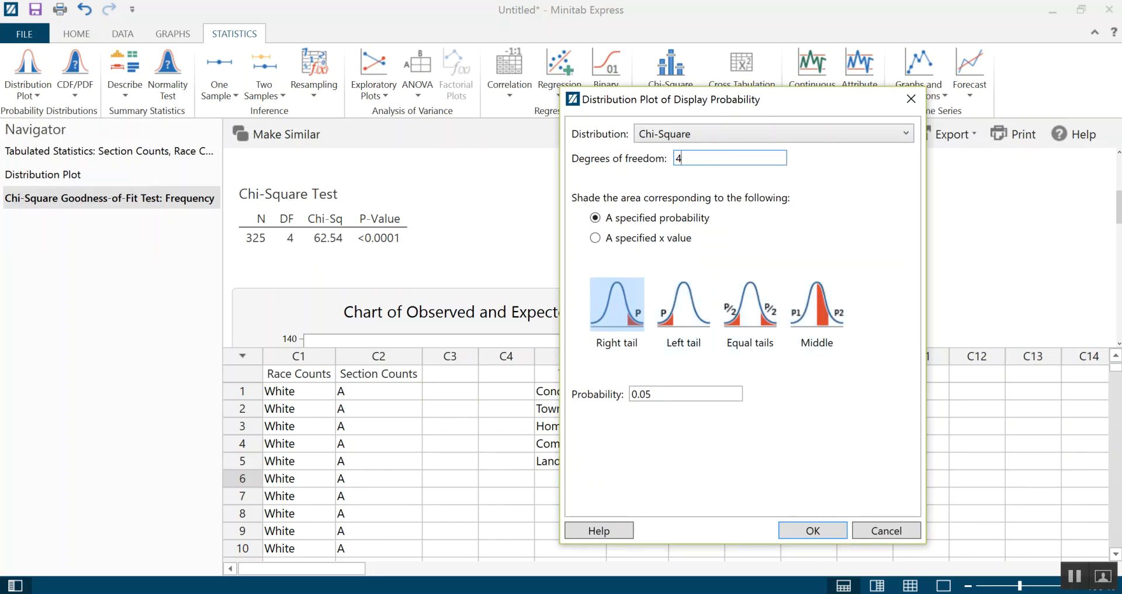
Step: Shade the right tail beyond a specified x value of 62.54 and create the distribution plot
{"action": "left_click", "coordinate": [608, 239]}
{"action": "left_click", "coordinate": [647, 392]}
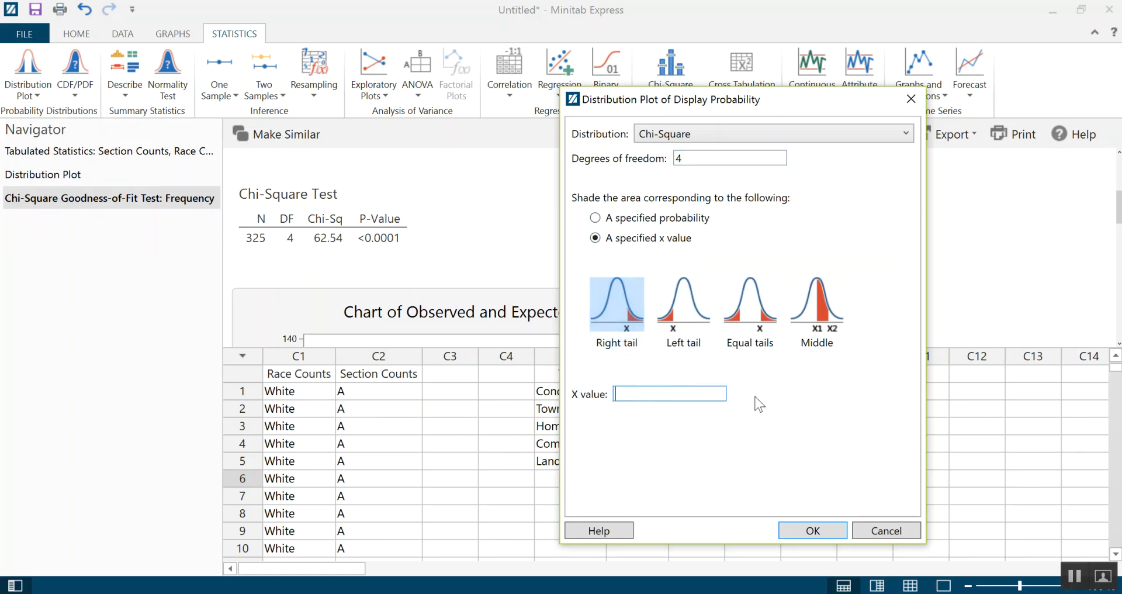
{"action": "type", "text": "62.54"}
{"action": "left_click", "coordinate": [827, 528]}
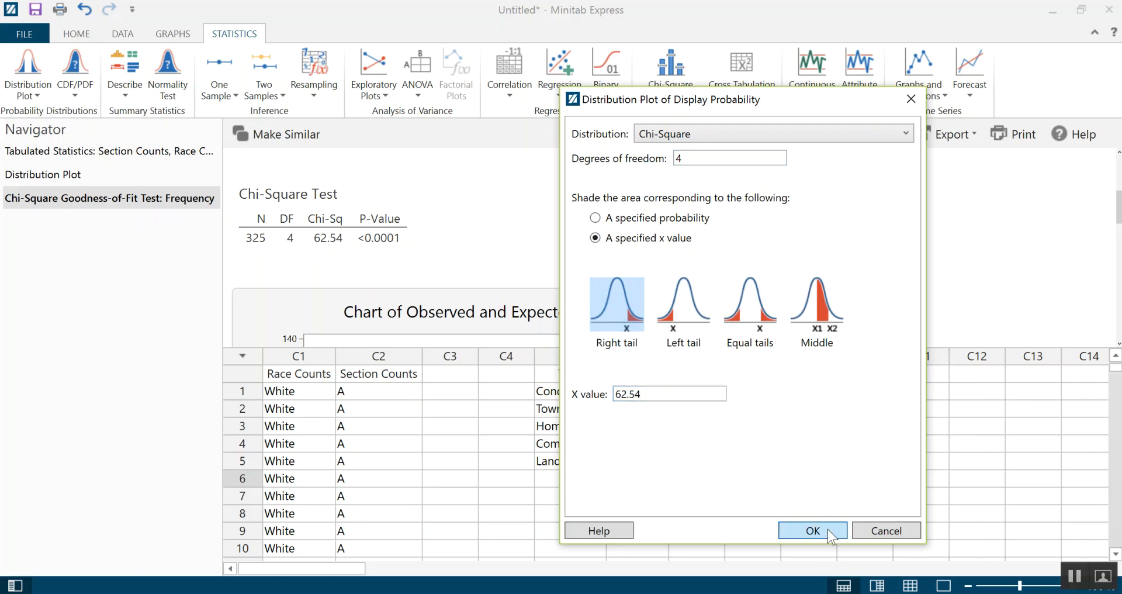
Step: Examine the chi-square distribution plot from its peak to the shaded tail probability at 62.54
{"action": "scroll", "coordinate": [786, 251], "scroll_direction": "down", "scroll_amount": 4}
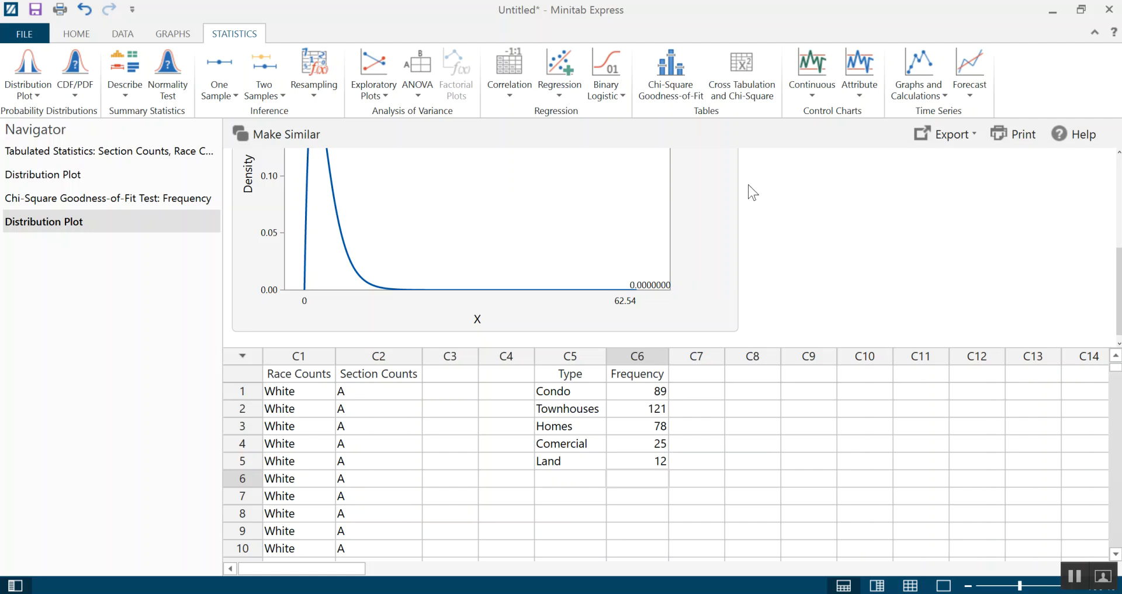
{"action": "scroll", "coordinate": [748, 240], "scroll_direction": "up", "scroll_amount": 5}
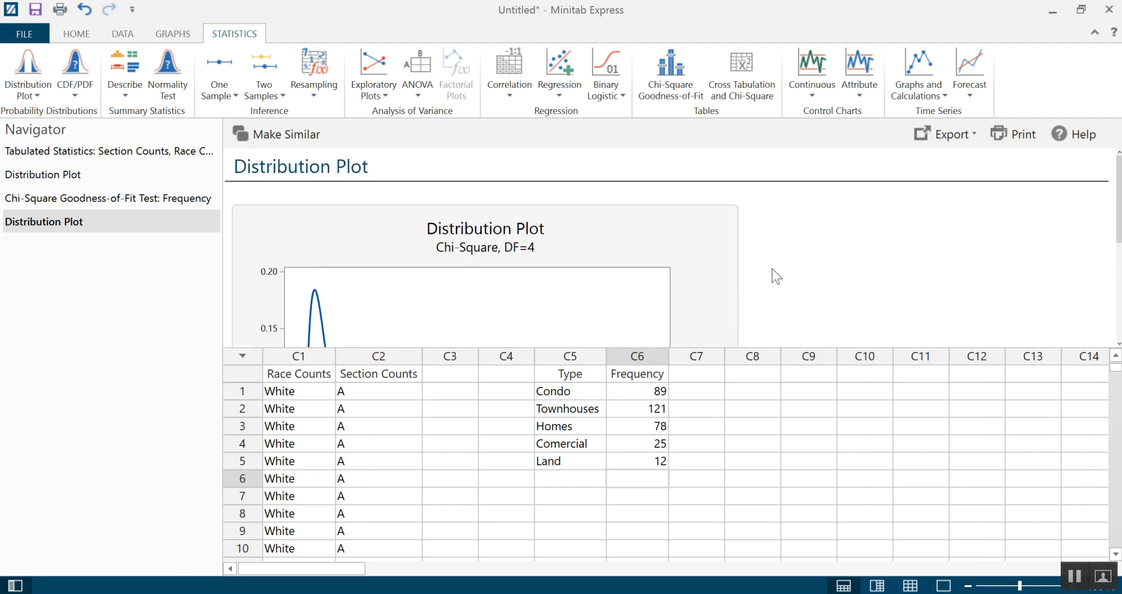
{"action": "scroll", "coordinate": [789, 272], "scroll_direction": "down", "scroll_amount": 3}
{"action": "scroll", "coordinate": [789, 272], "scroll_direction": "up", "scroll_amount": 3}
{"action": "scroll", "coordinate": [733, 301], "scroll_direction": "down", "scroll_amount": 4}
{"action": "scroll", "coordinate": [759, 237], "scroll_direction": "up", "scroll_amount": 2}
{"action": "scroll", "coordinate": [731, 247], "scroll_direction": "down", "scroll_amount": 2}
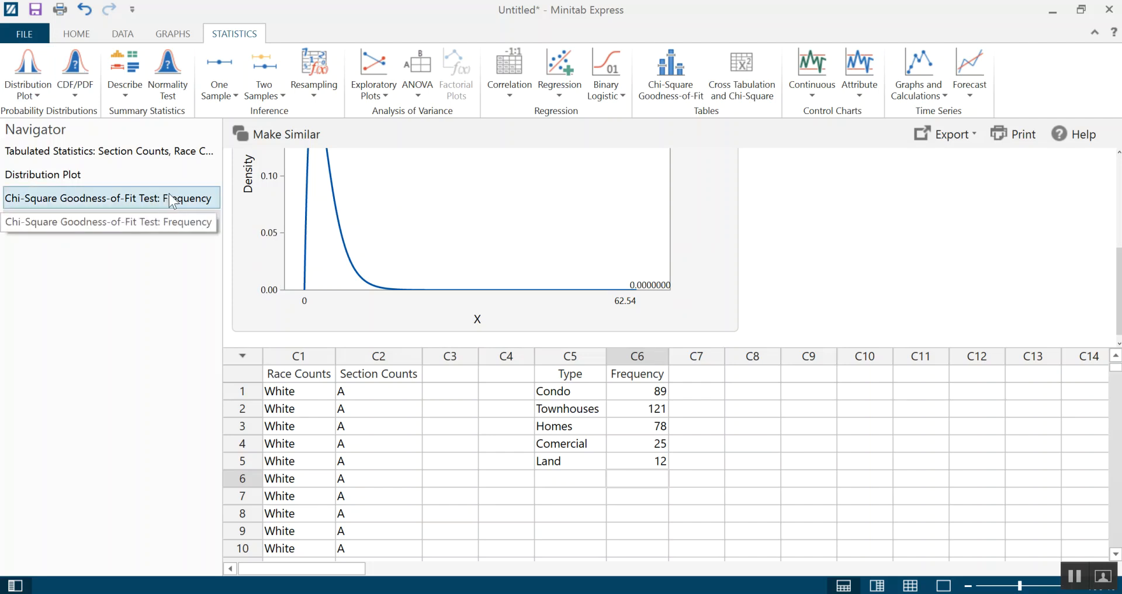
Step: In the Word worksheet, start an indented answer line under question c and set its font size to 14
{"action": "key", "text": "alt+Tab"}
{"action": "scroll", "coordinate": [607, 412], "scroll_direction": "down", "scroll_amount": 4}
{"action": "left_click", "coordinate": [613, 398]}
{"action": "key", "text": "Tab"}
{"action": "key", "text": "Tab"}
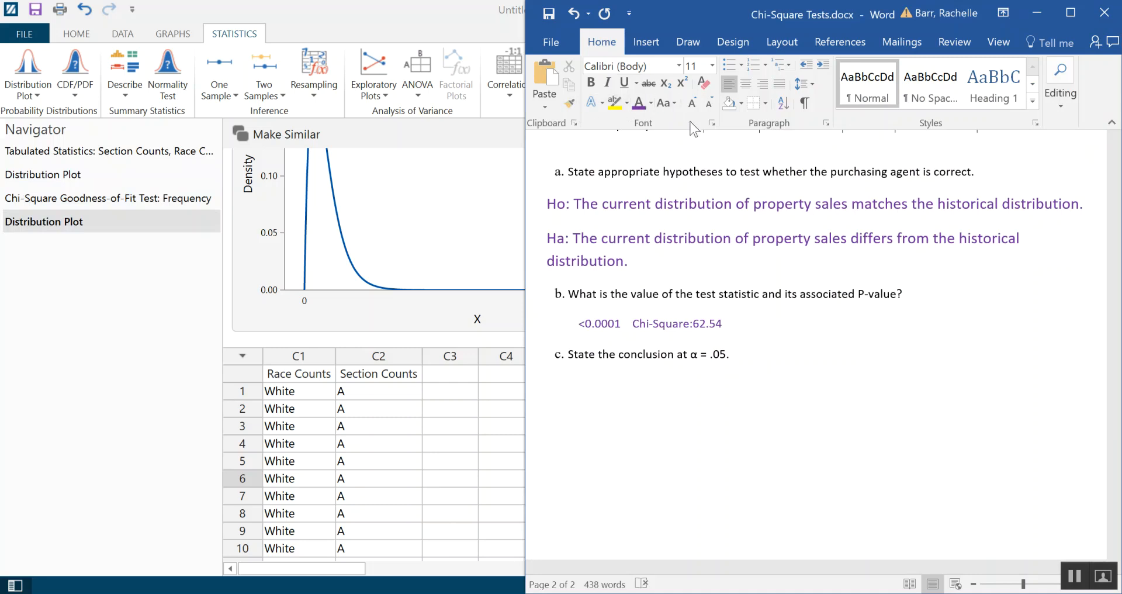
{"action": "left_click", "coordinate": [692, 103]}
{"action": "left_click", "coordinate": [692, 104]}
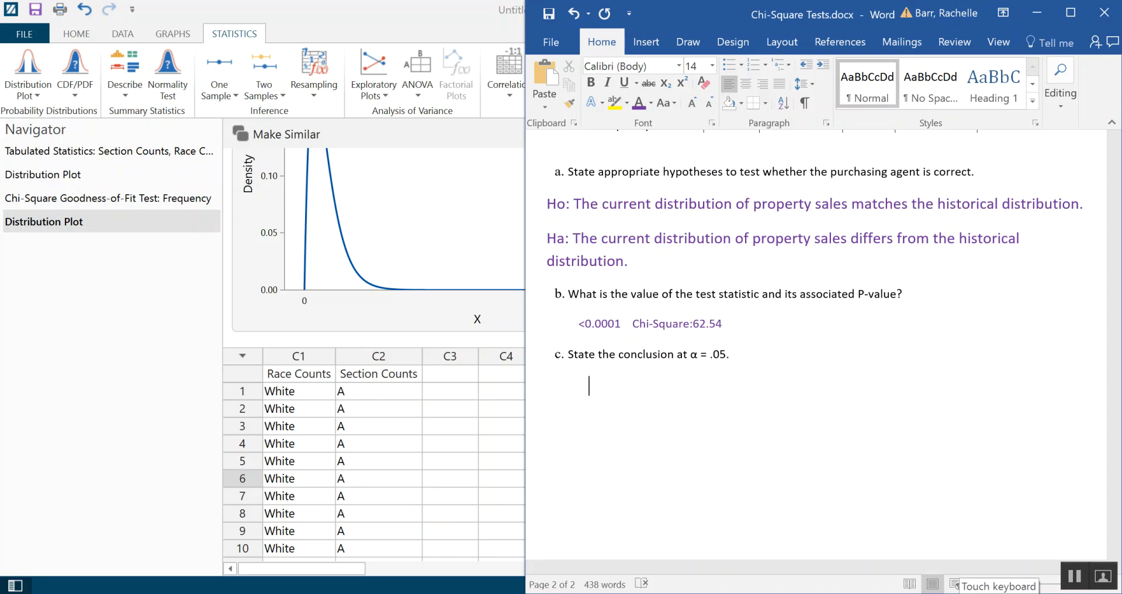
{"action": "type", "text": "REJECT"}
{"action": "key", "text": "BackSpace"}
{"action": "key", "text": "BackSpace"}
{"action": "key", "text": "BackSpace"}
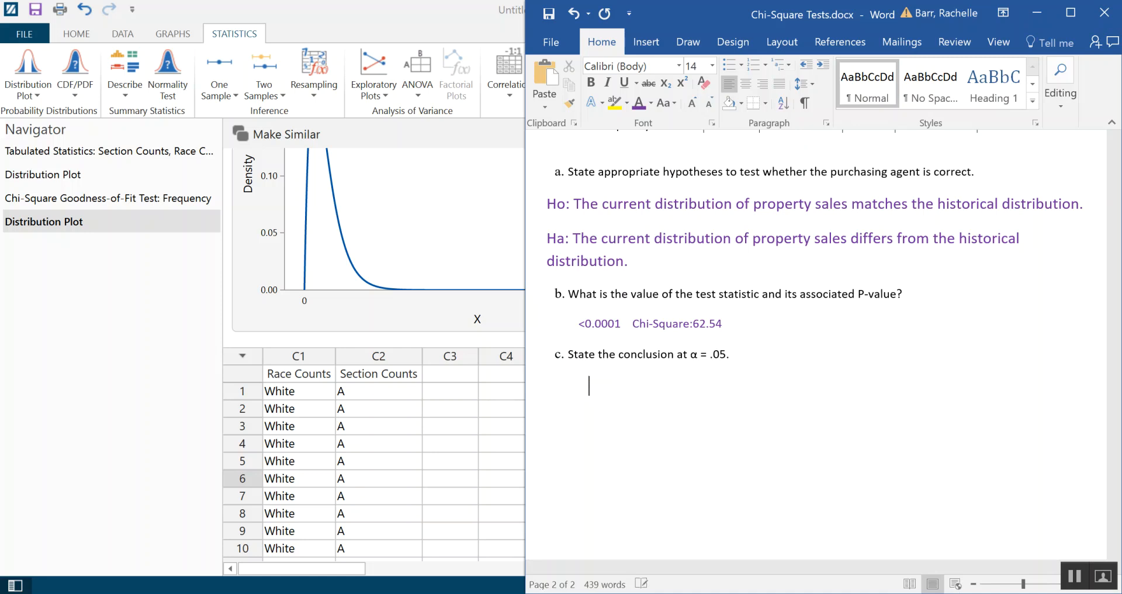
Step: Under question c, enter "There is very strong evidence that he current distribution of property sales differs from the historical distribution."
{"action": "type", "text": "There is very strong e"}
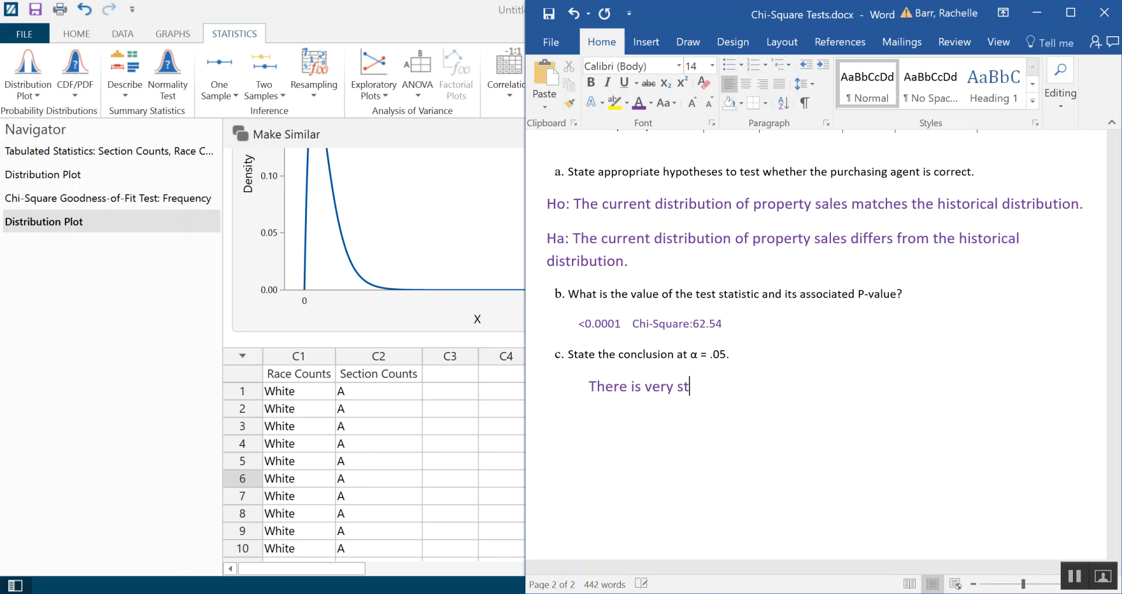
{"action": "type", "text": "dence that he"}
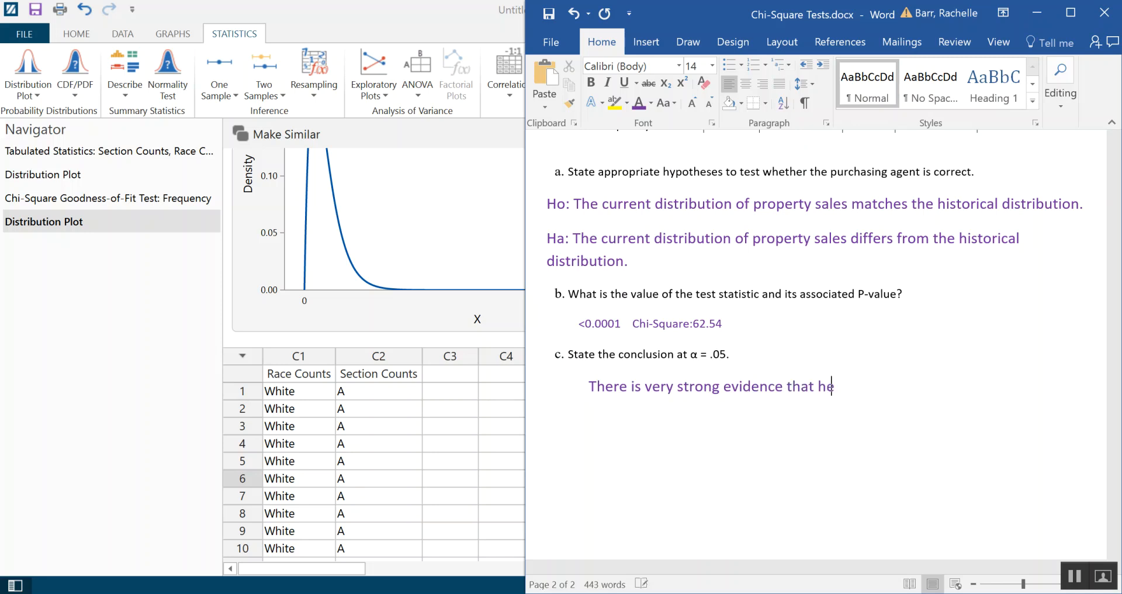
{"action": "type", "text": " curent distribution of pro"}
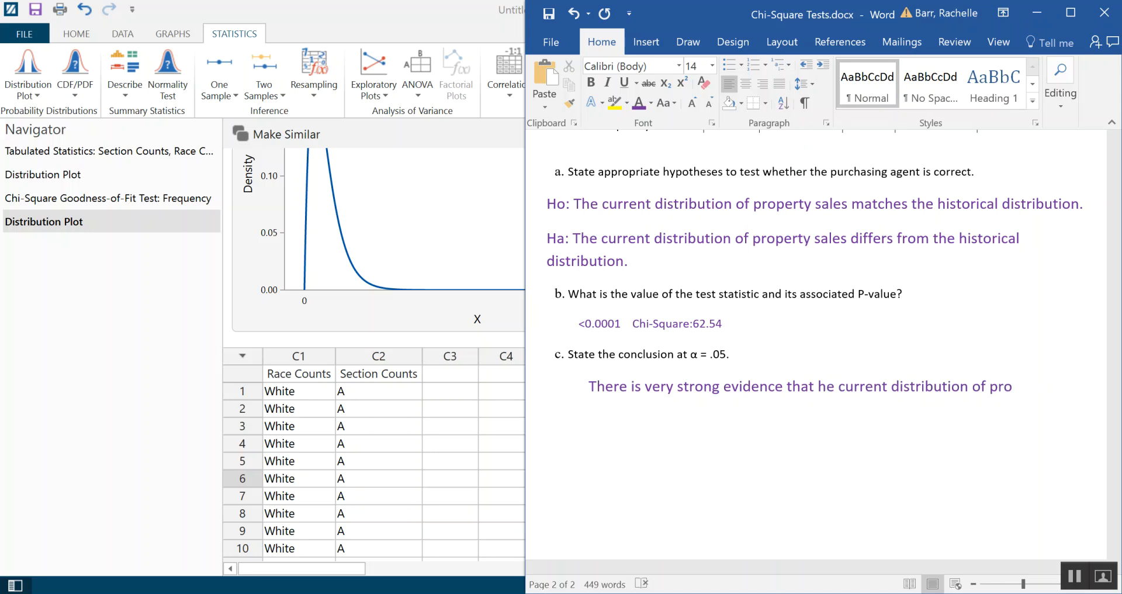
{"action": "type", "text": "perty sales diffe"}
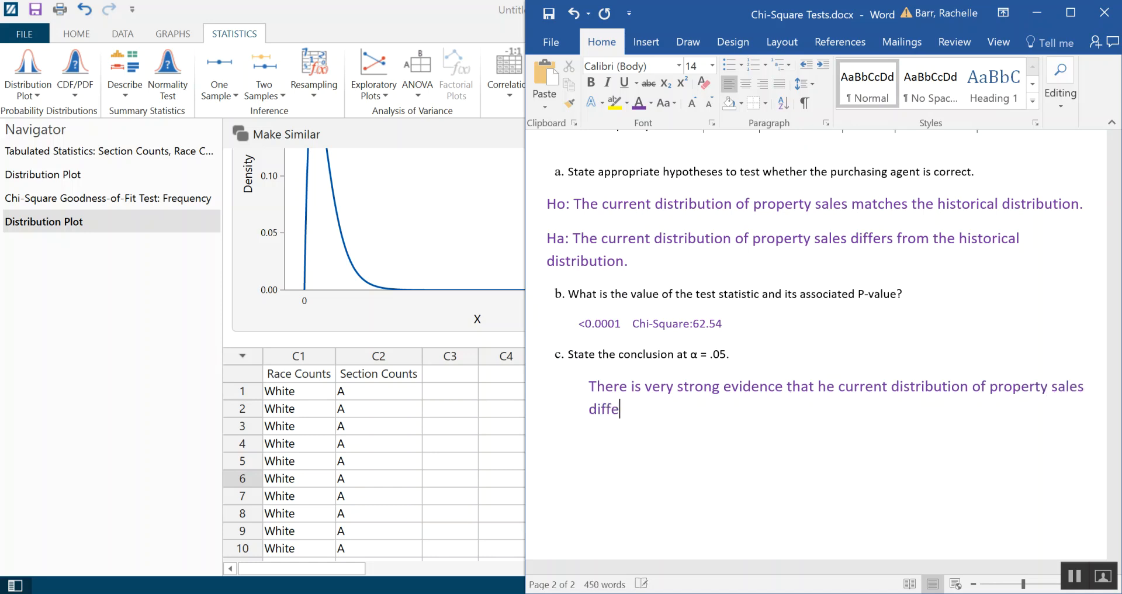
{"action": "type", "text": "rers from the historical distribution."}
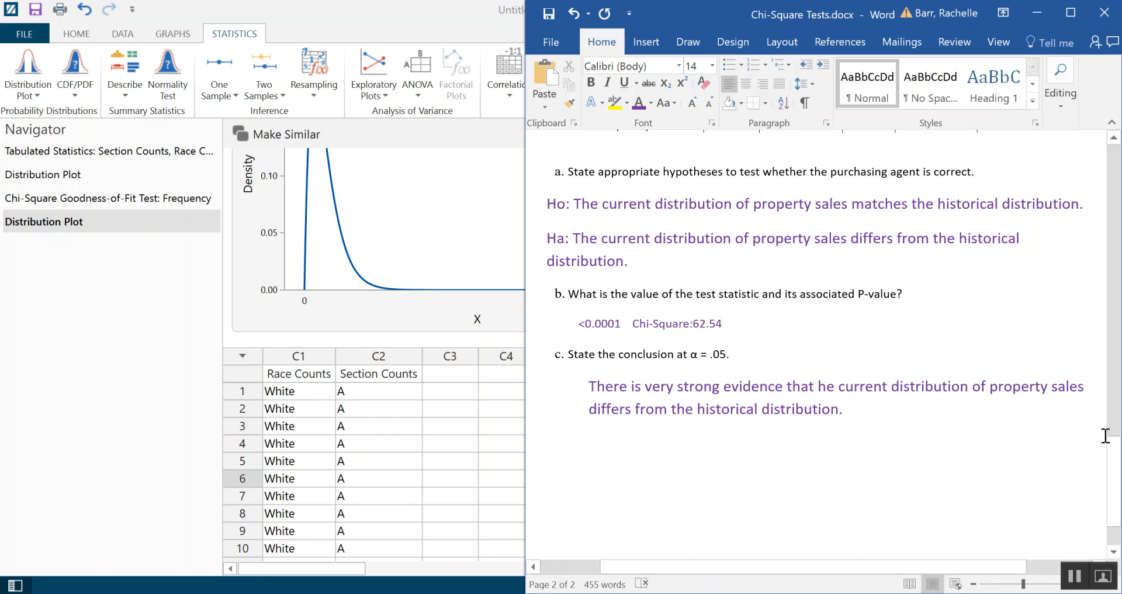
Step: Return to the goodness-of-fit results in Minitab Express and examine each category's contribution to chi-square in the Observed and Expected Counts table
{"action": "left_click", "coordinate": [421, 270]}
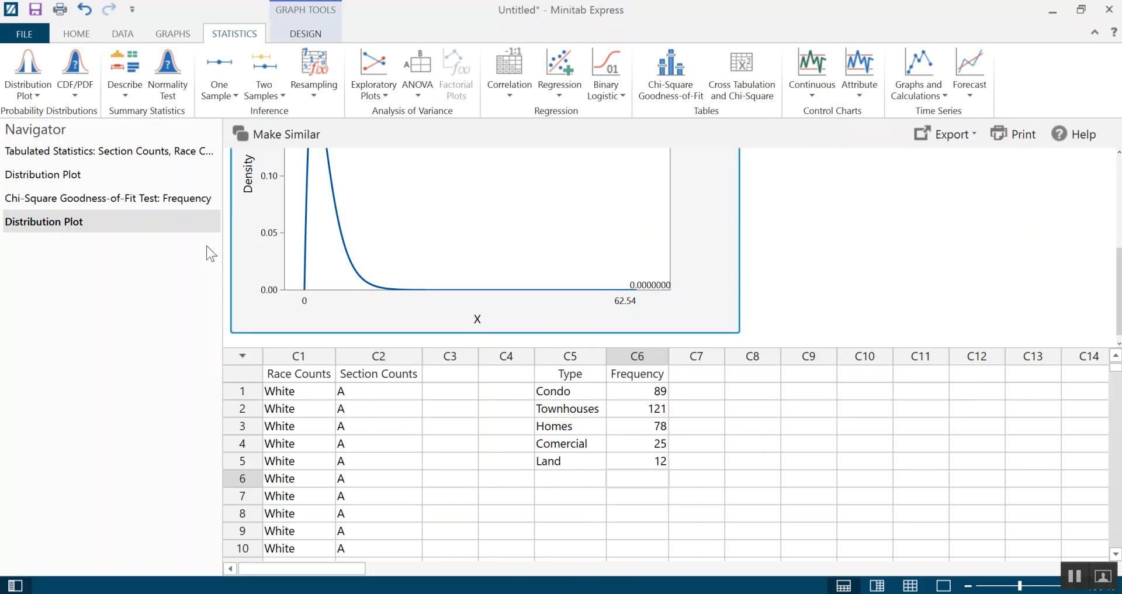
{"action": "left_click", "coordinate": [39, 197]}
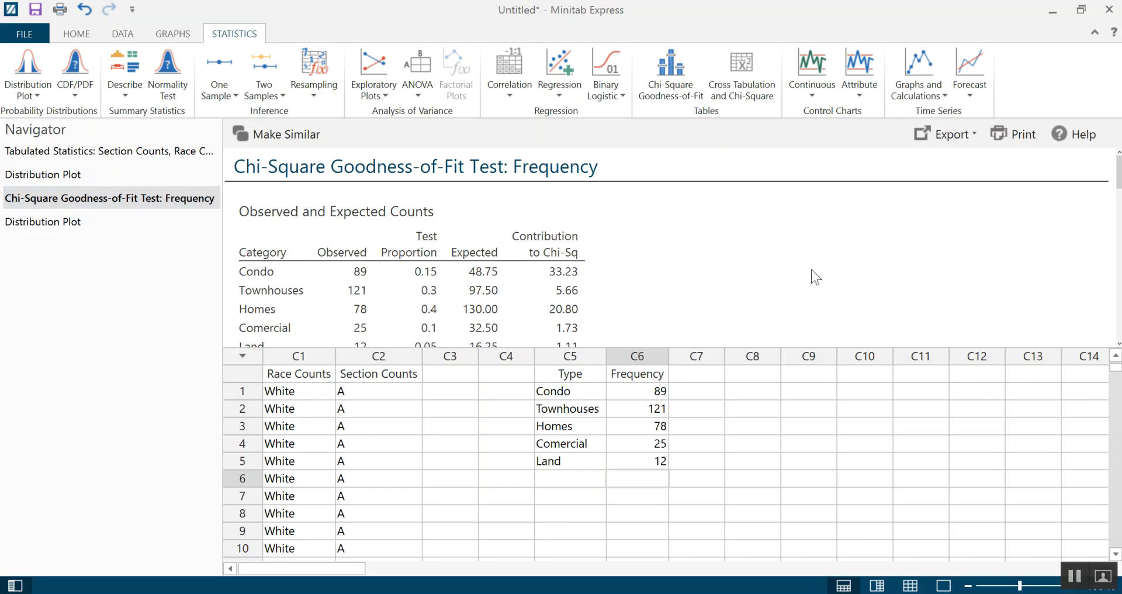
{"action": "scroll", "coordinate": [786, 261], "scroll_direction": "down", "scroll_amount": 2}
{"action": "scroll", "coordinate": [327, 216], "scroll_direction": "down", "scroll_amount": 1}
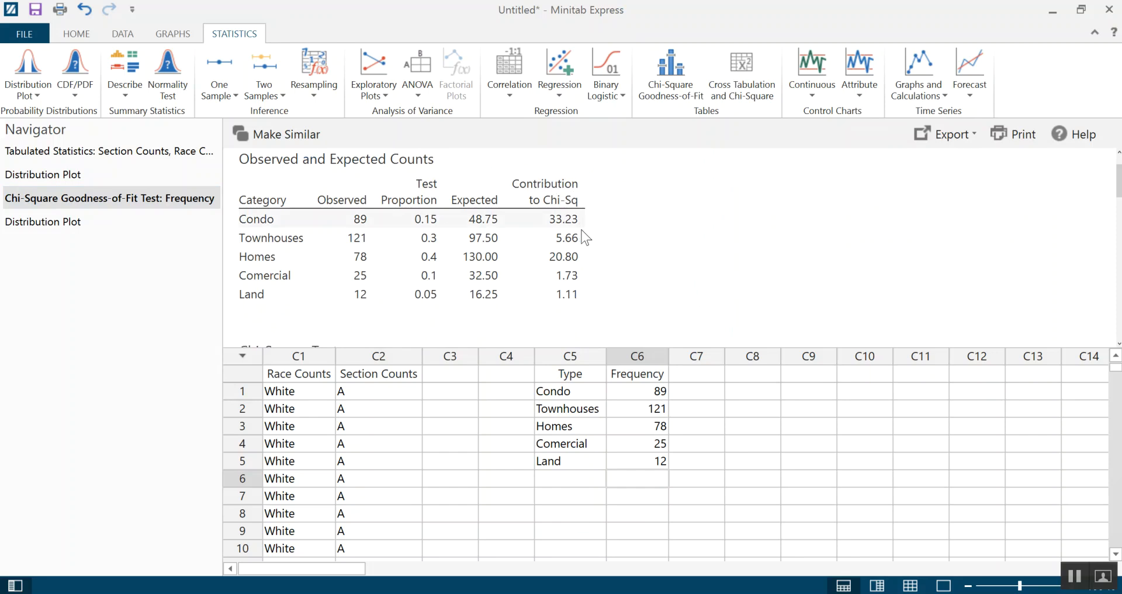
{"action": "left_click", "coordinate": [577, 270]}
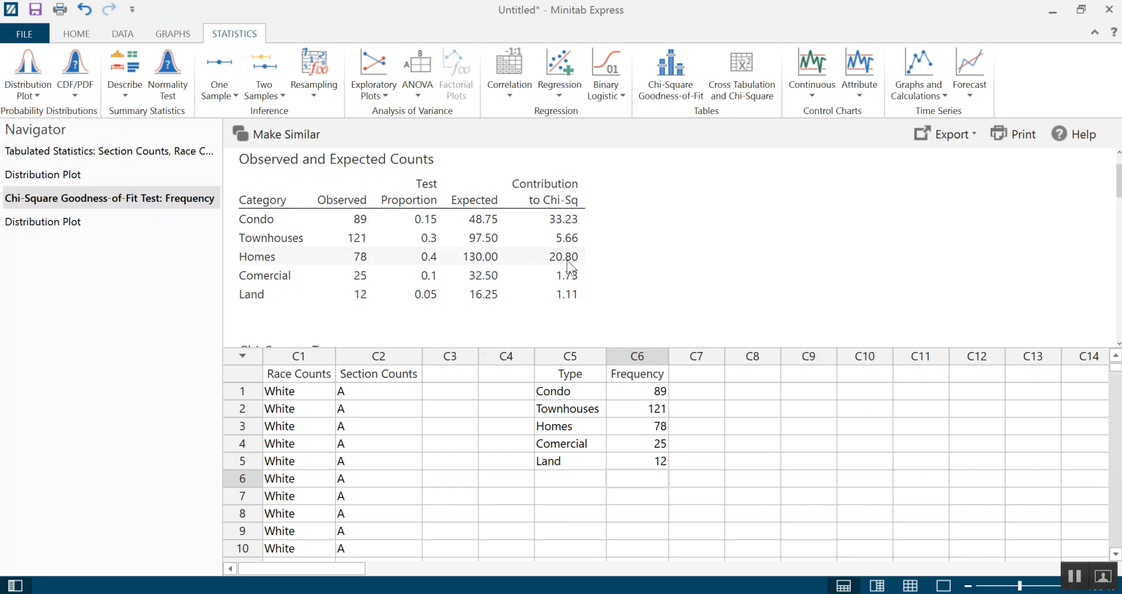
Step: Compare the expected and observed bars for each property type in the Chart of Observed and Expected Values
{"action": "scroll", "coordinate": [683, 275], "scroll_direction": "down", "scroll_amount": 5}
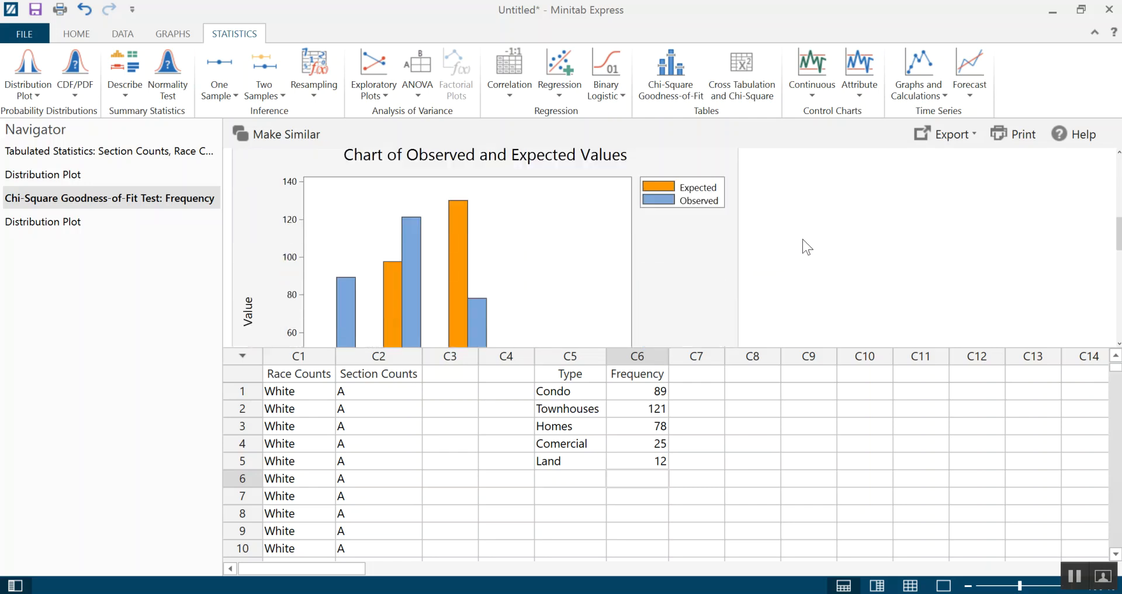
{"action": "scroll", "coordinate": [806, 245], "scroll_direction": "down", "scroll_amount": 2}
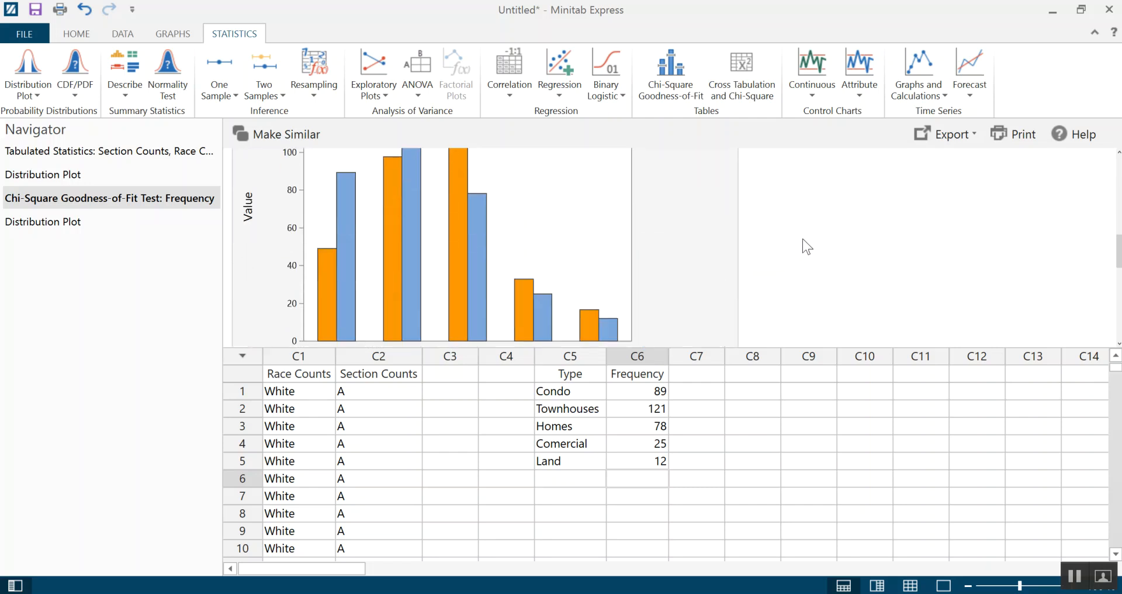
{"action": "left_click", "coordinate": [719, 291]}
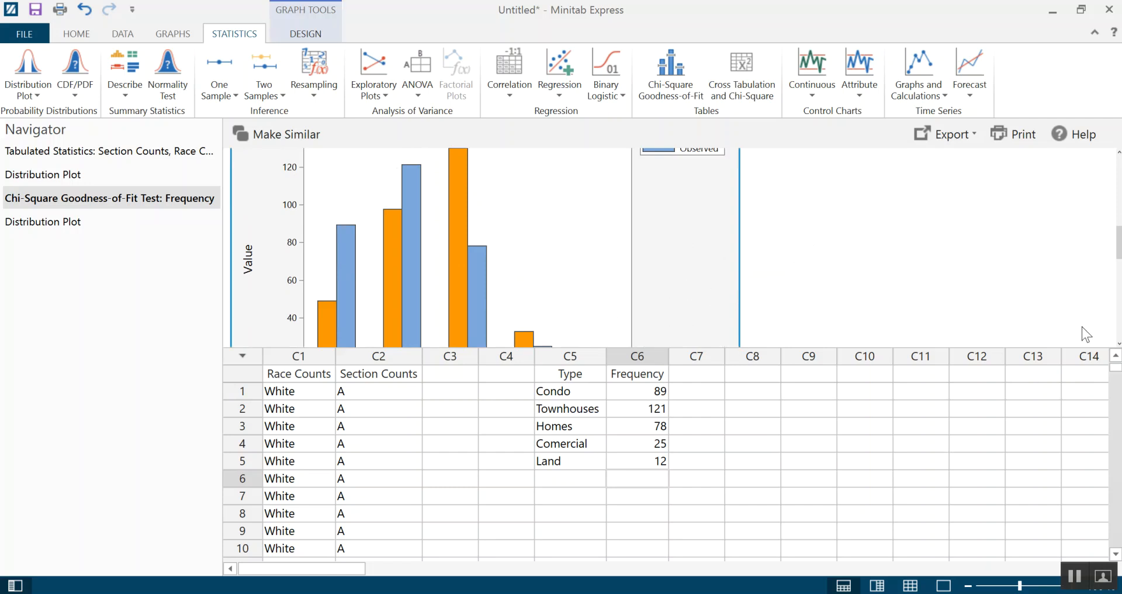
{"action": "scroll", "coordinate": [578, 248], "scroll_direction": "down", "scroll_amount": 4}
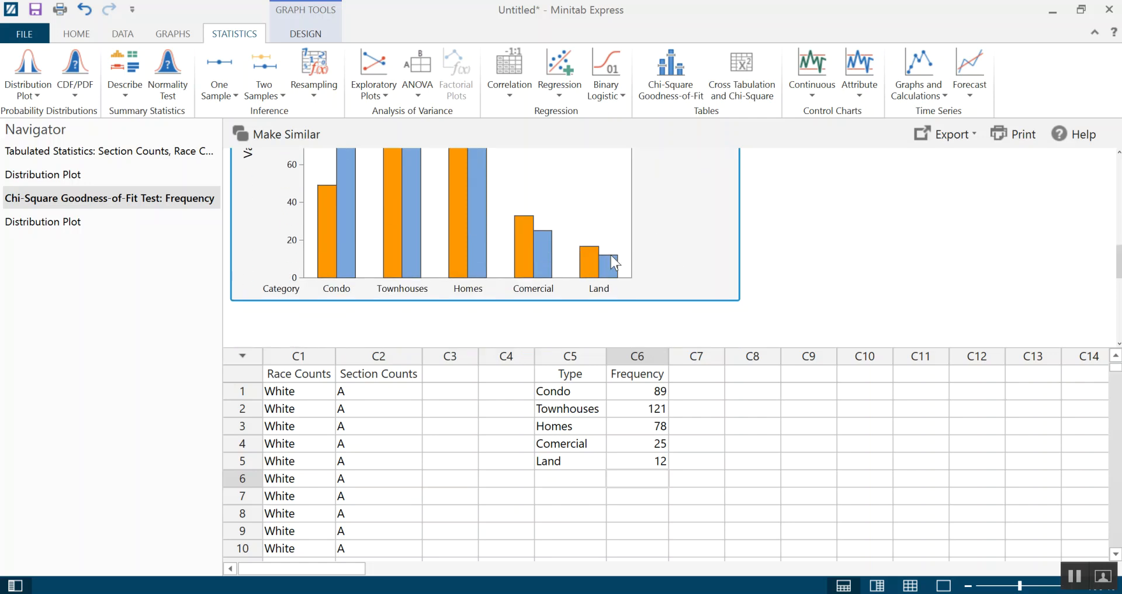
{"action": "scroll", "coordinate": [517, 246], "scroll_direction": "up", "scroll_amount": 2}
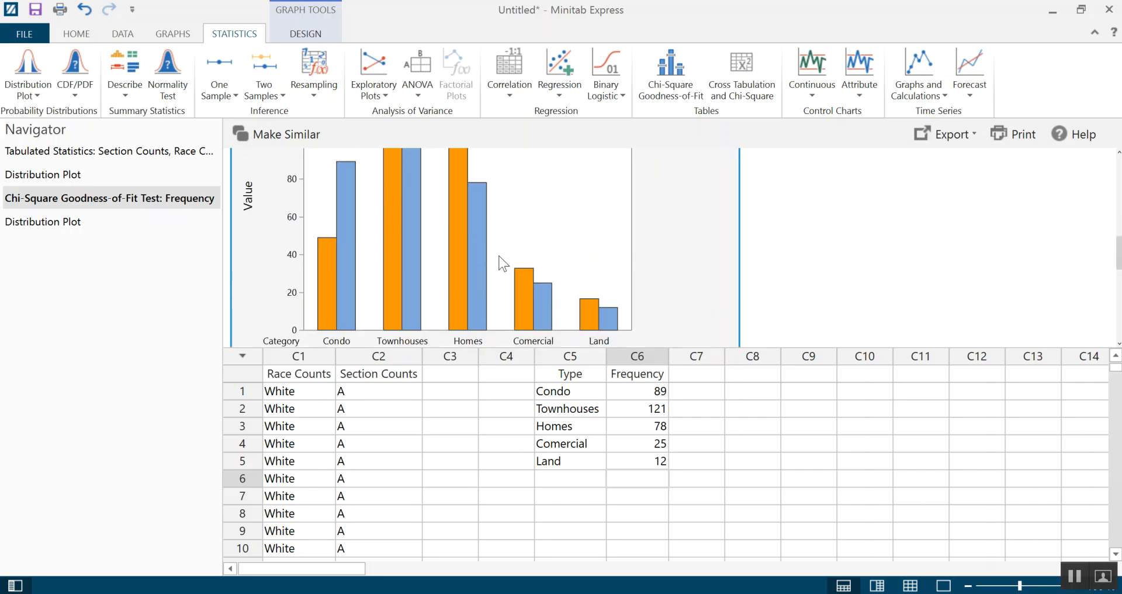
{"action": "scroll", "coordinate": [358, 178], "scroll_direction": "up", "scroll_amount": 4}
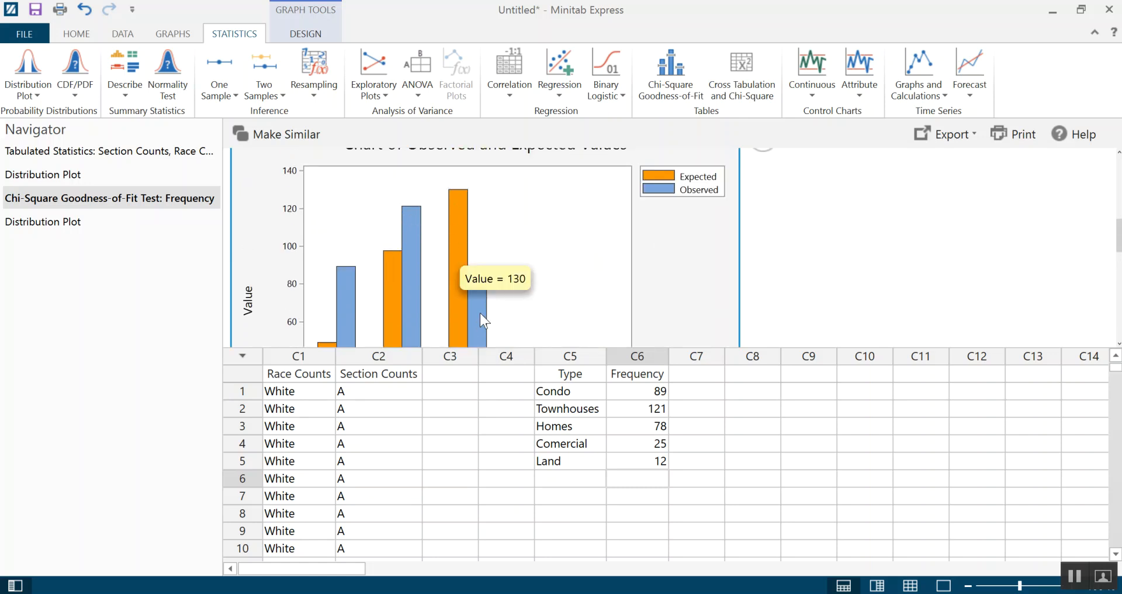
{"action": "mouse_move", "coordinate": [464, 229]}
{"action": "scroll", "coordinate": [475, 251], "scroll_direction": "down", "scroll_amount": 10}
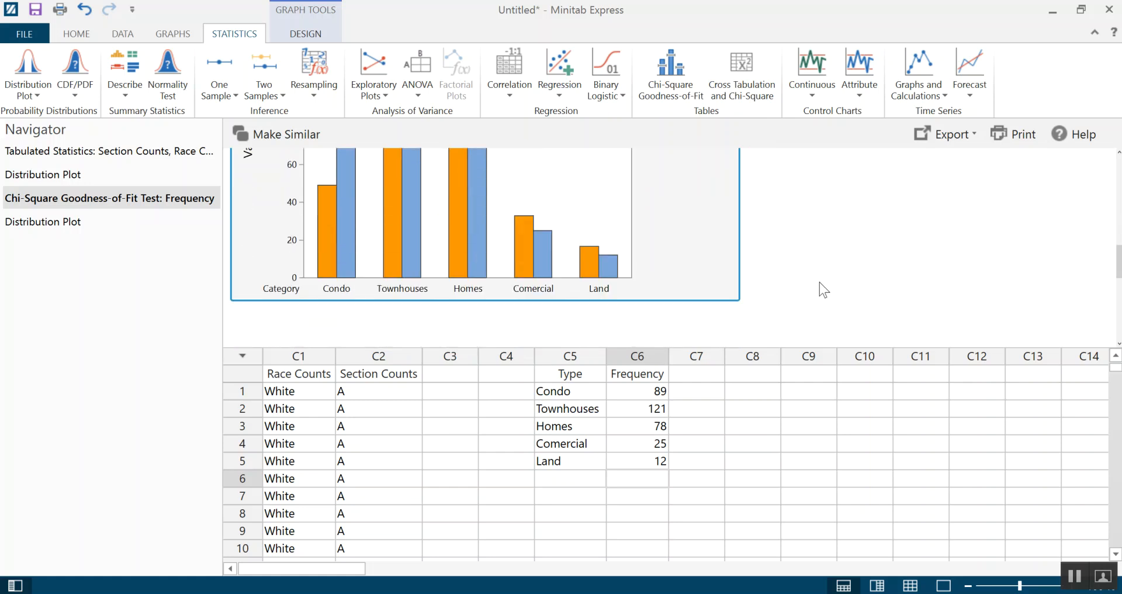
Step: Examine the Chart of Contribution to the Chi-Square Value by Category across all five property types
{"action": "scroll", "coordinate": [824, 291], "scroll_direction": "down", "scroll_amount": 5}
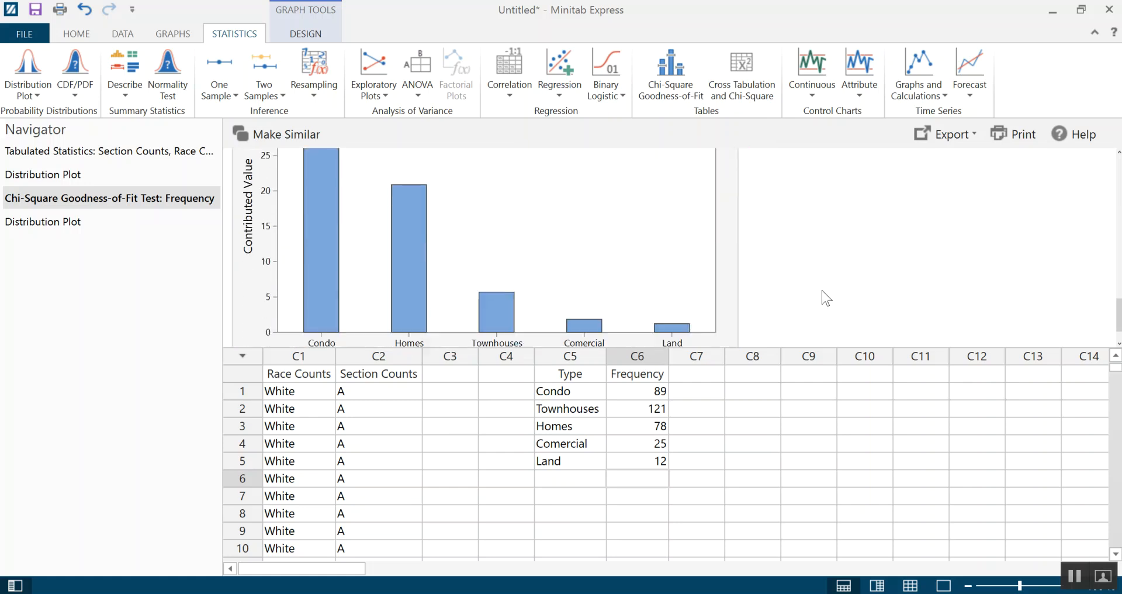
{"action": "scroll", "coordinate": [812, 310], "scroll_direction": "up", "scroll_amount": 5}
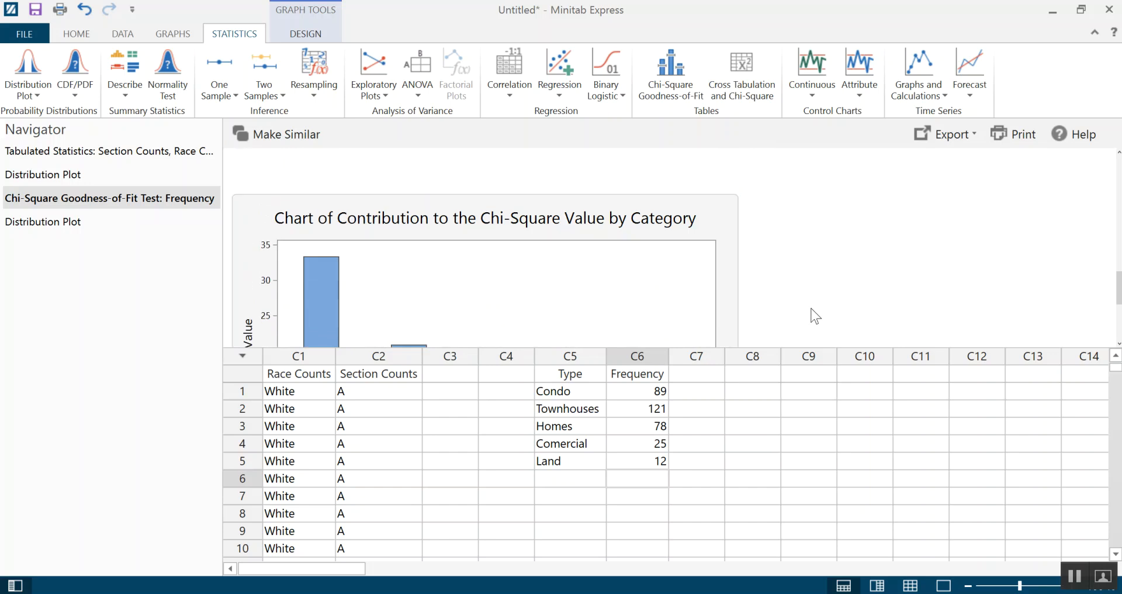
{"action": "scroll", "coordinate": [813, 311], "scroll_direction": "down", "scroll_amount": 5}
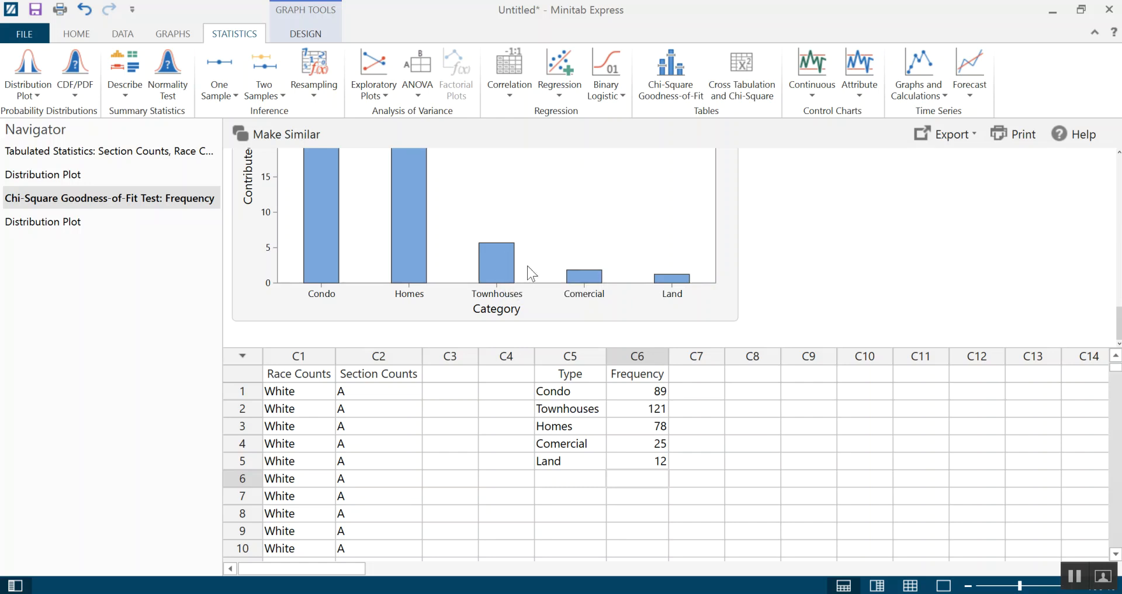
{"action": "scroll", "coordinate": [678, 298], "scroll_direction": "up", "scroll_amount": 5}
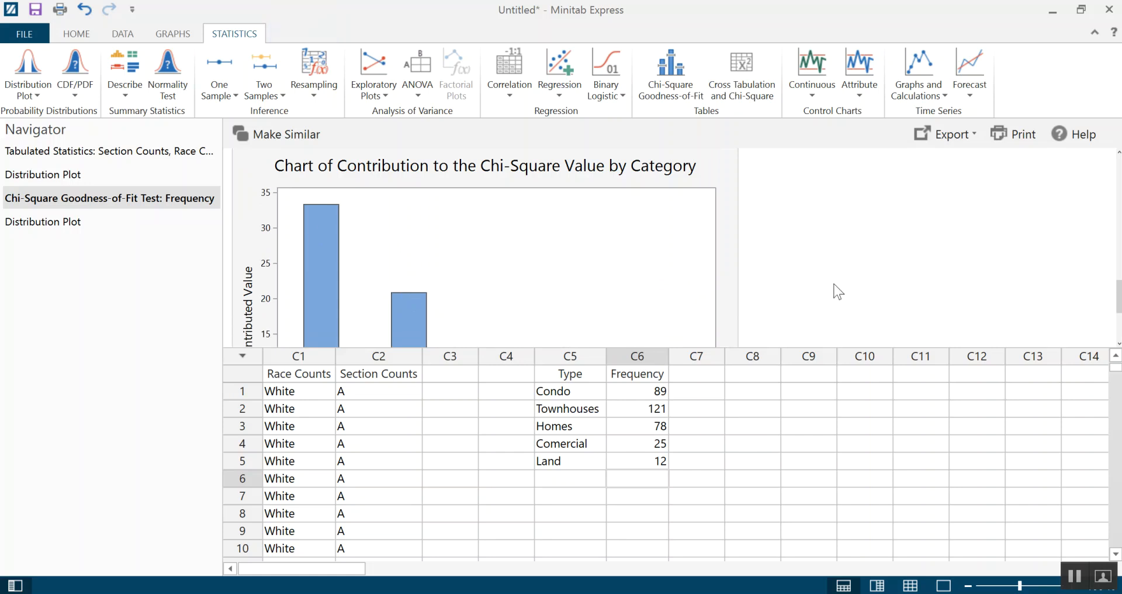
{"action": "scroll", "coordinate": [860, 265], "scroll_direction": "down", "scroll_amount": 3}
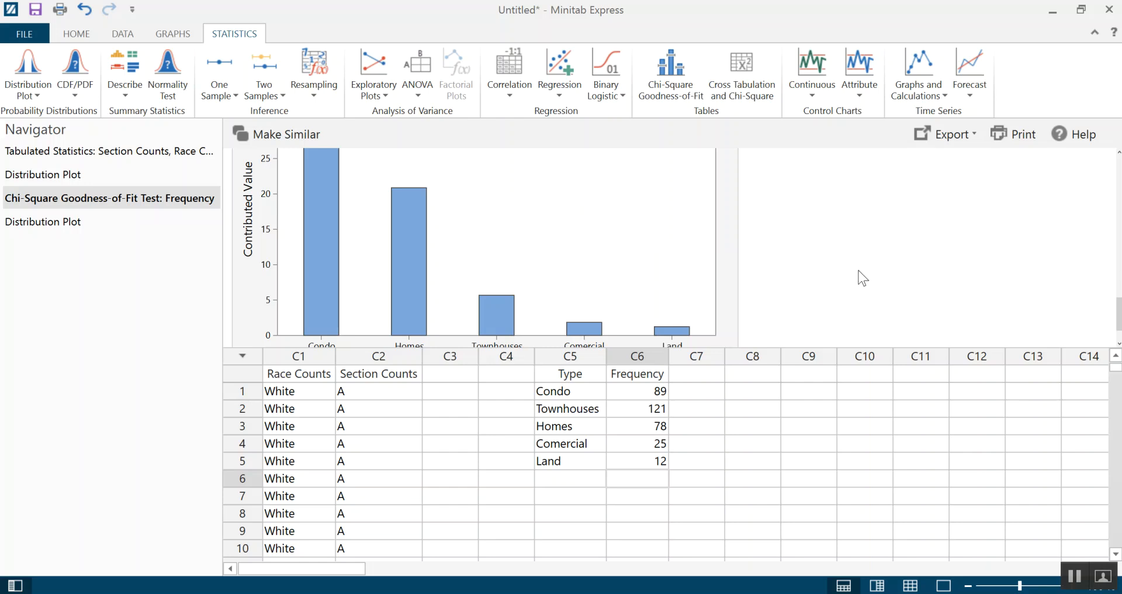